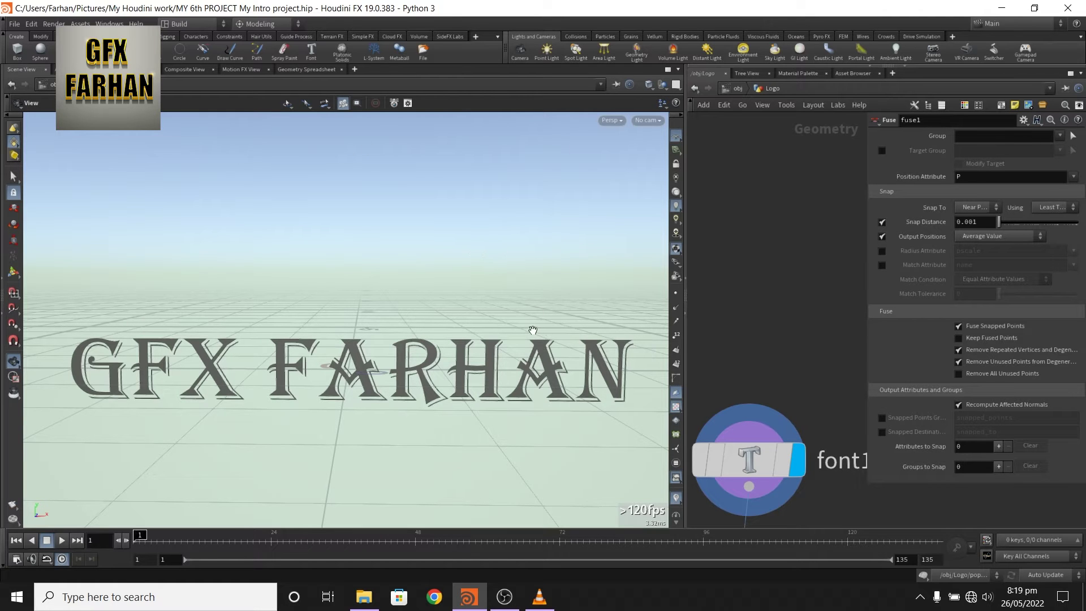
Switch to VLC media player and play the rendered title video to review the dispersal effect
key(alt+Tab)
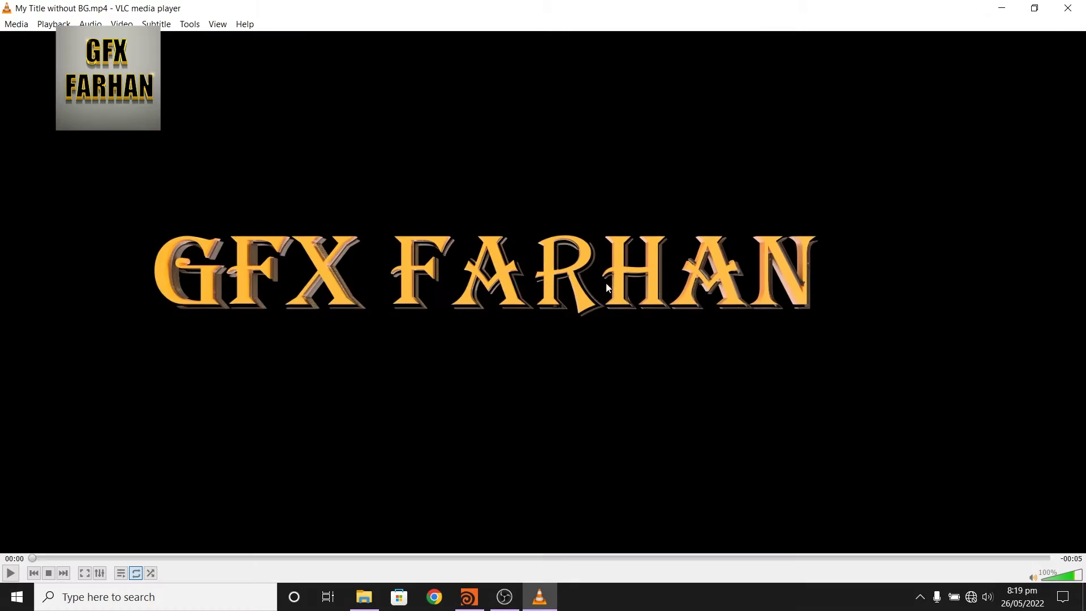
click(10, 573)
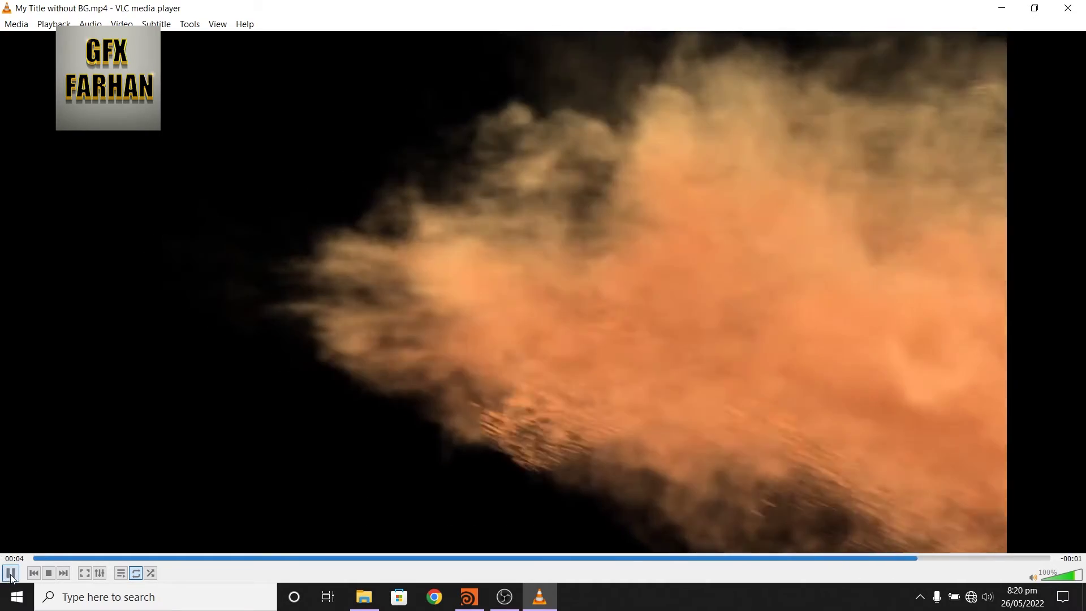
click(10, 573)
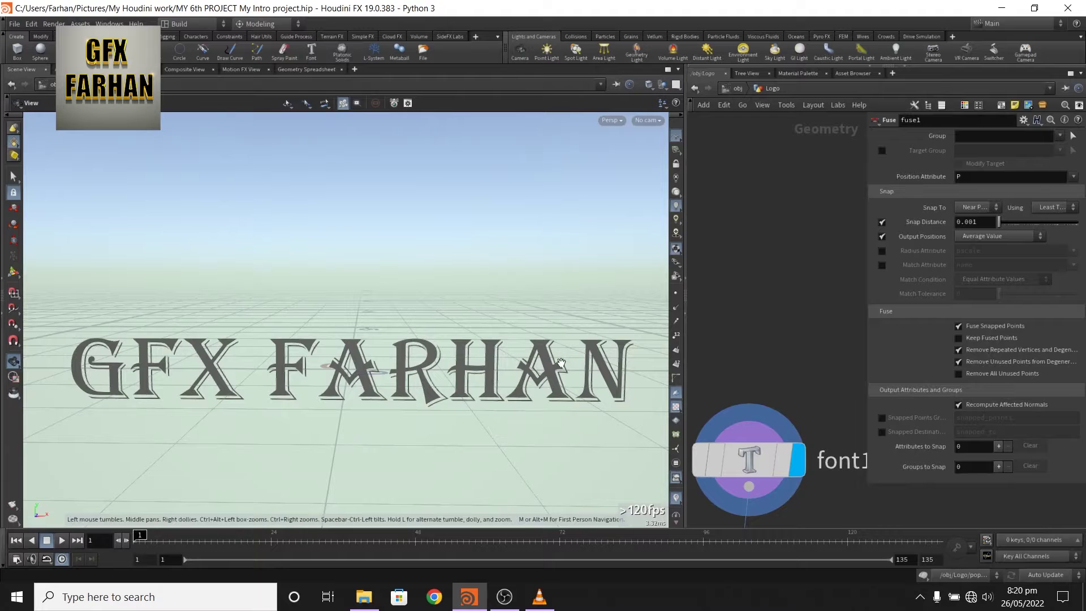
Reopen the Logo network in Houdini and examine the text, typeface and alignment settings of the font1 node
key(u)
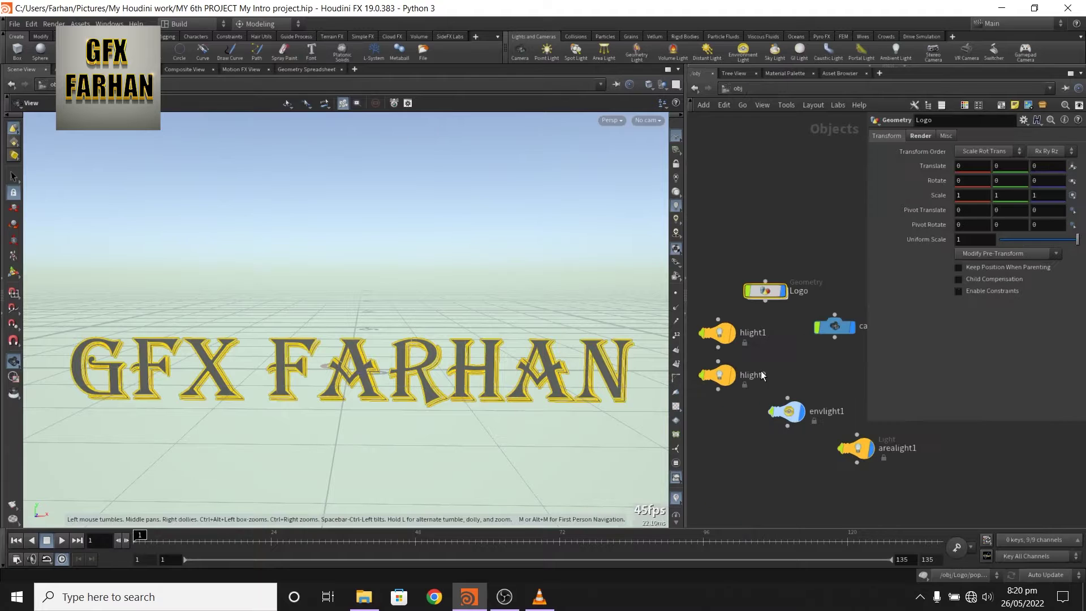
scroll(766, 334, up, 5)
double_click(744, 370)
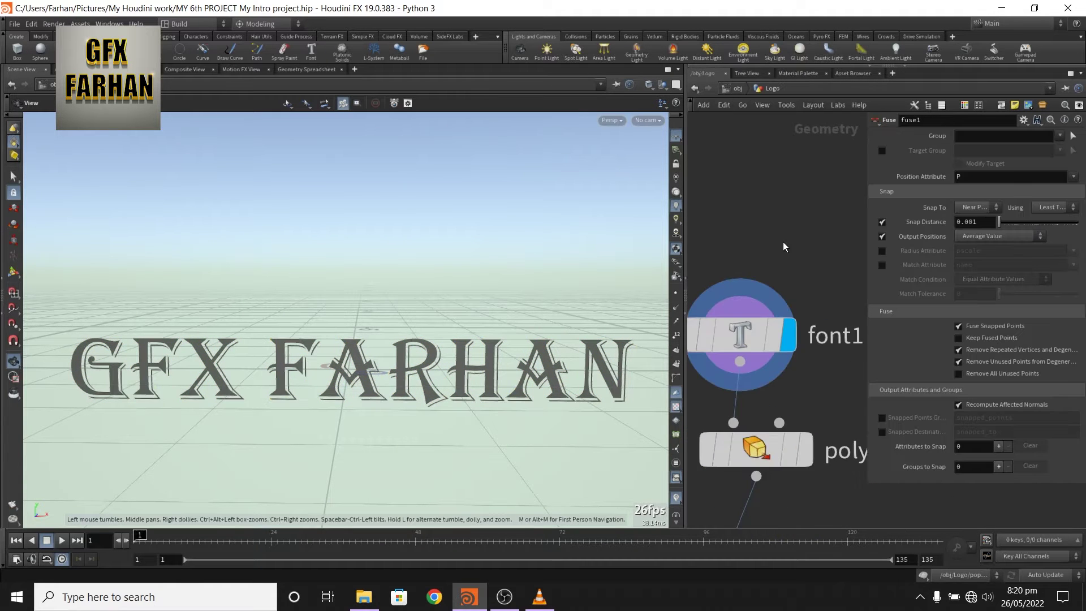
scroll(788, 349, up, 3)
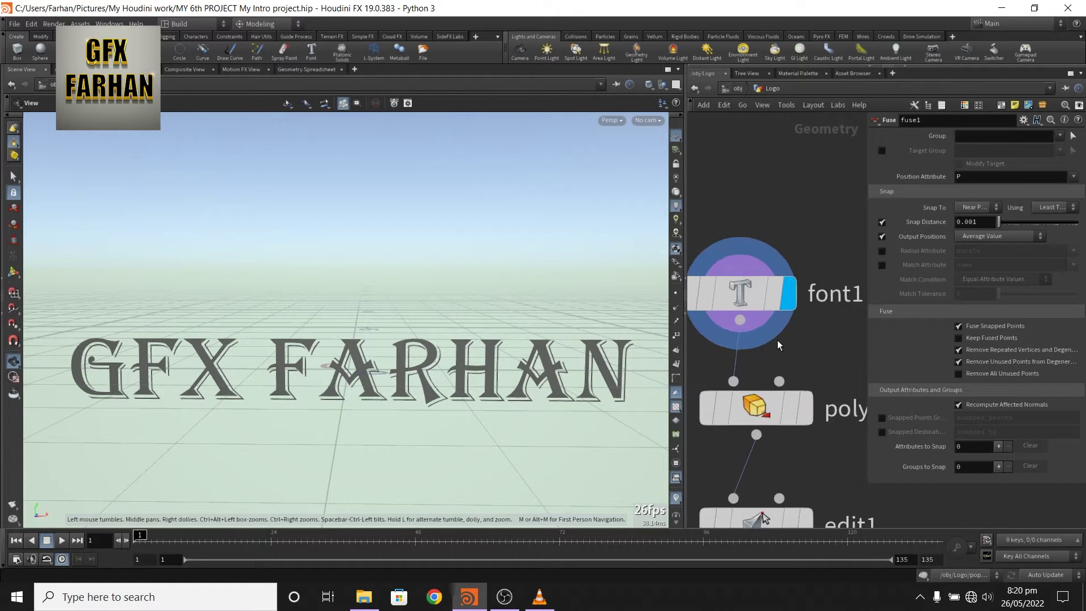
middle_drag(778, 344, 777, 492)
click(733, 444)
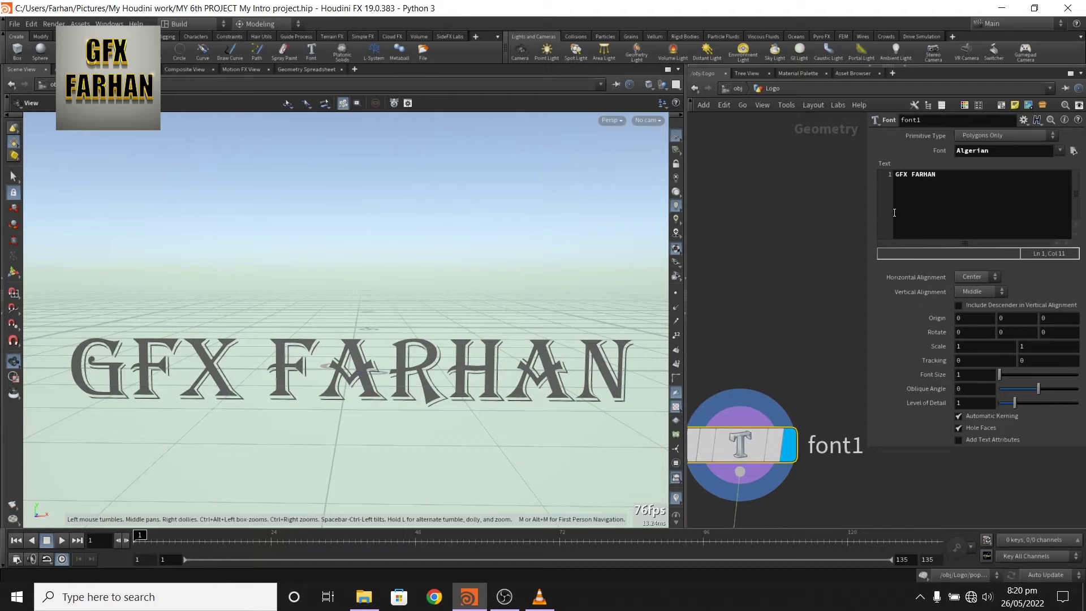
drag(951, 176, 653, 187)
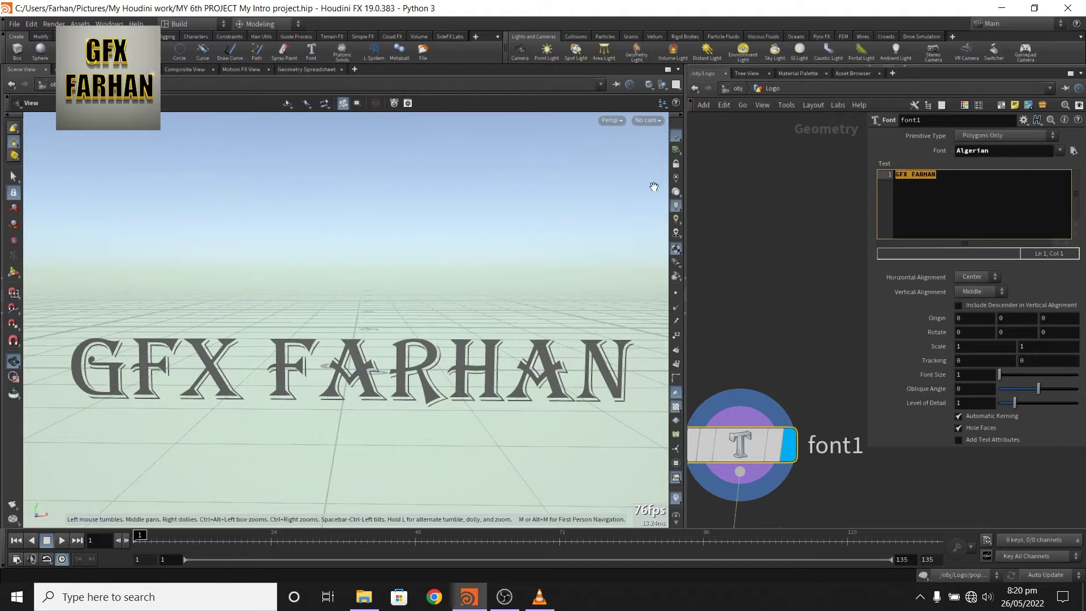
click(930, 204)
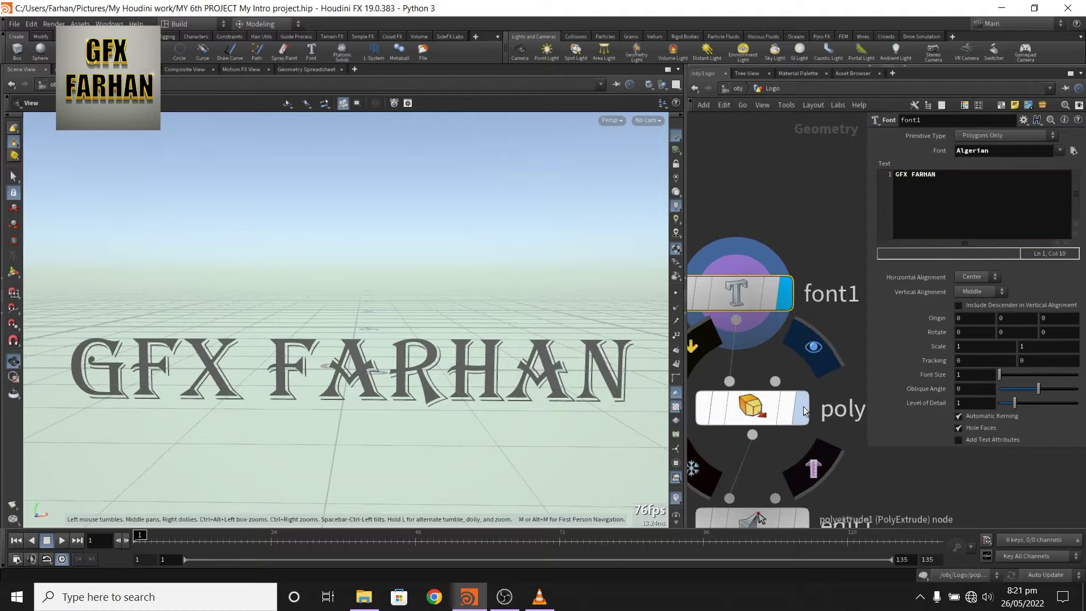
Show the output of polyextrude1 and inspect its extrusion parameters
click(801, 407)
drag(218, 306, 137, 297)
middle_drag(814, 423, 803, 315)
click(767, 301)
Show the output of edit1, open its parameters and view the extruded letters from the side
click(791, 426)
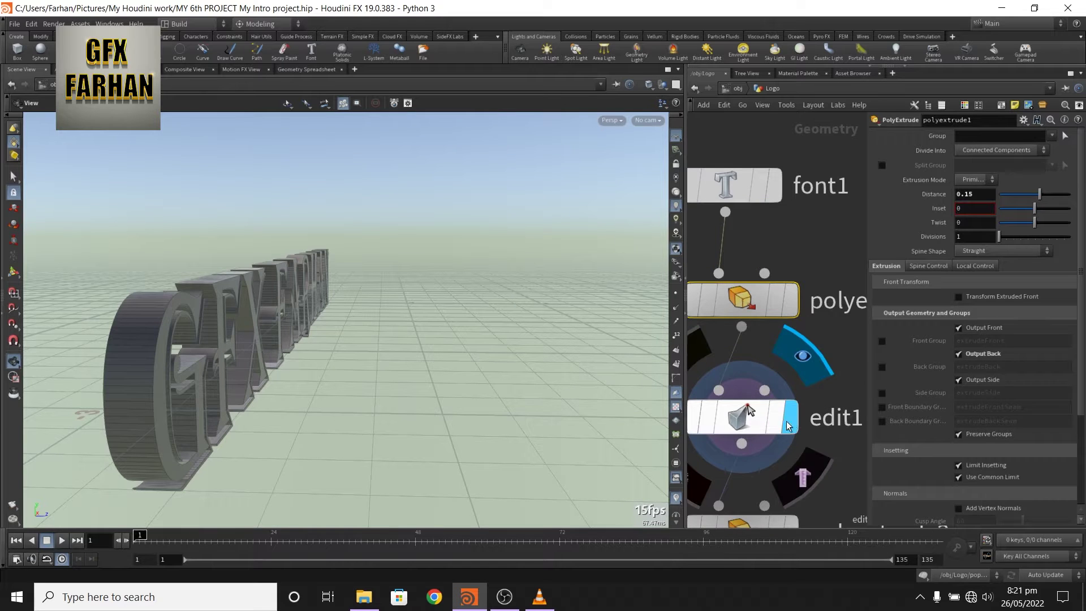
click(745, 416)
drag(396, 362, 334, 370)
middle_drag(334, 371, 362, 363)
drag(363, 362, 403, 353)
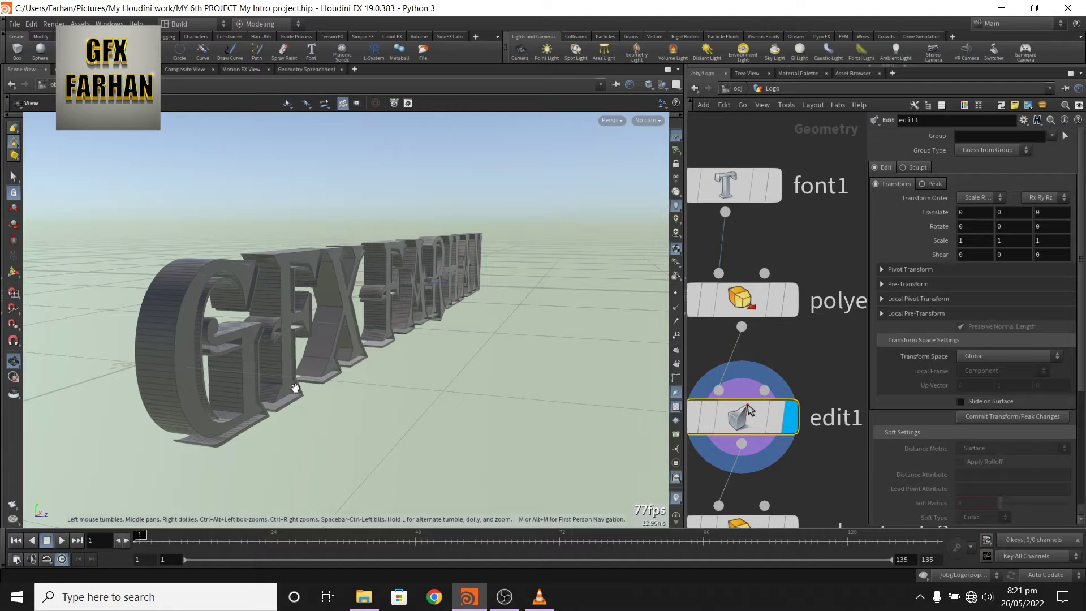
Show the outputs of polyextrude2 and polybevel1 one after the other to examine the letters' extra depth and bevelled edges
middle_drag(822, 467, 815, 301)
click(785, 368)
drag(193, 324, 249, 345)
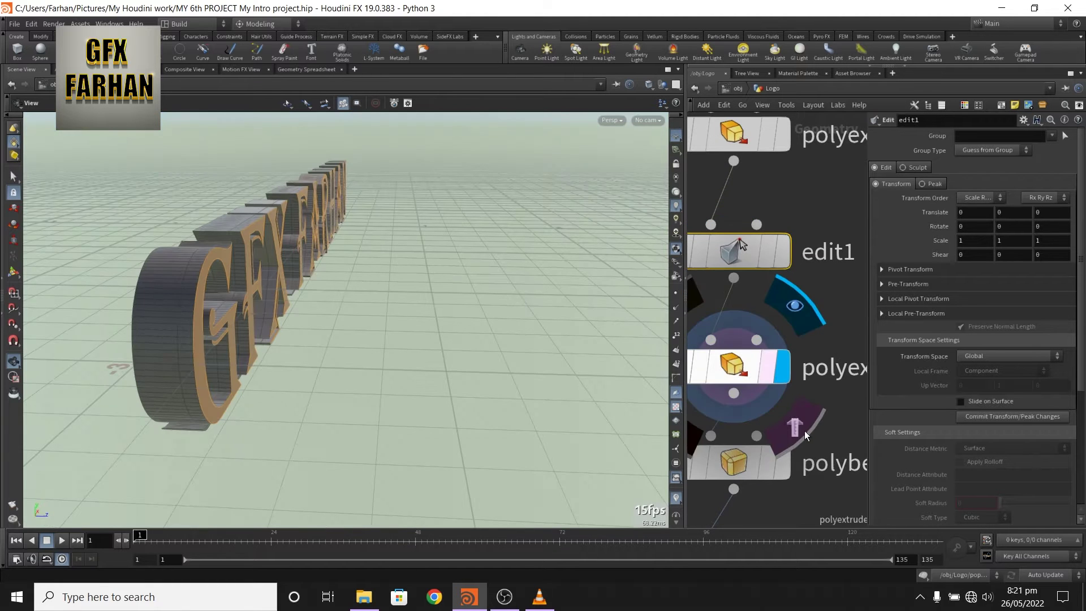
middle_drag(805, 430, 809, 283)
click(789, 321)
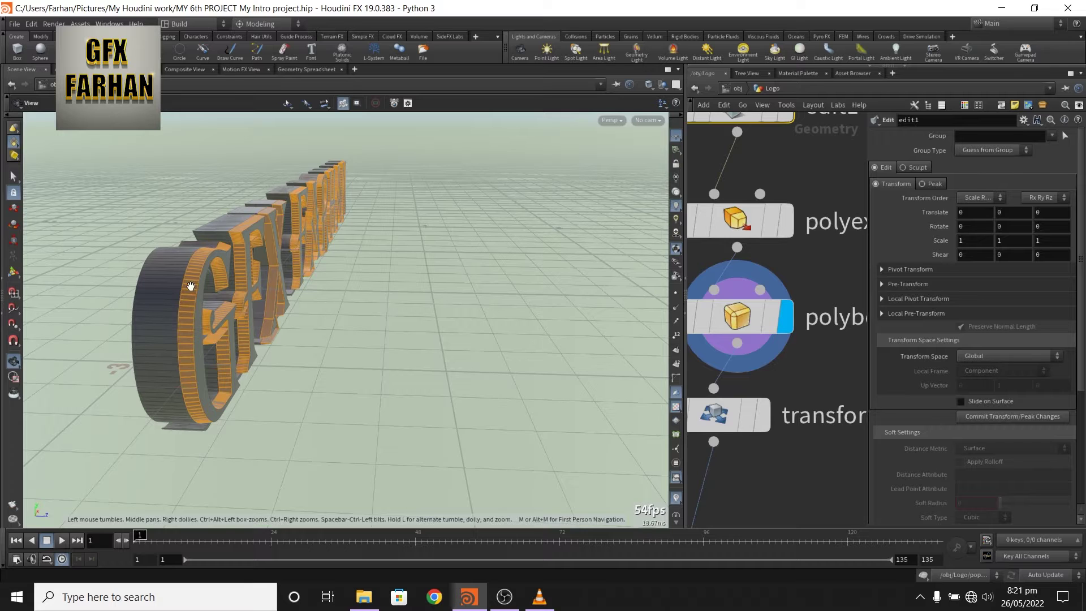
scroll(801, 365, up, 2)
Show the output of transform2 and inspect its translate parameters
click(801, 365)
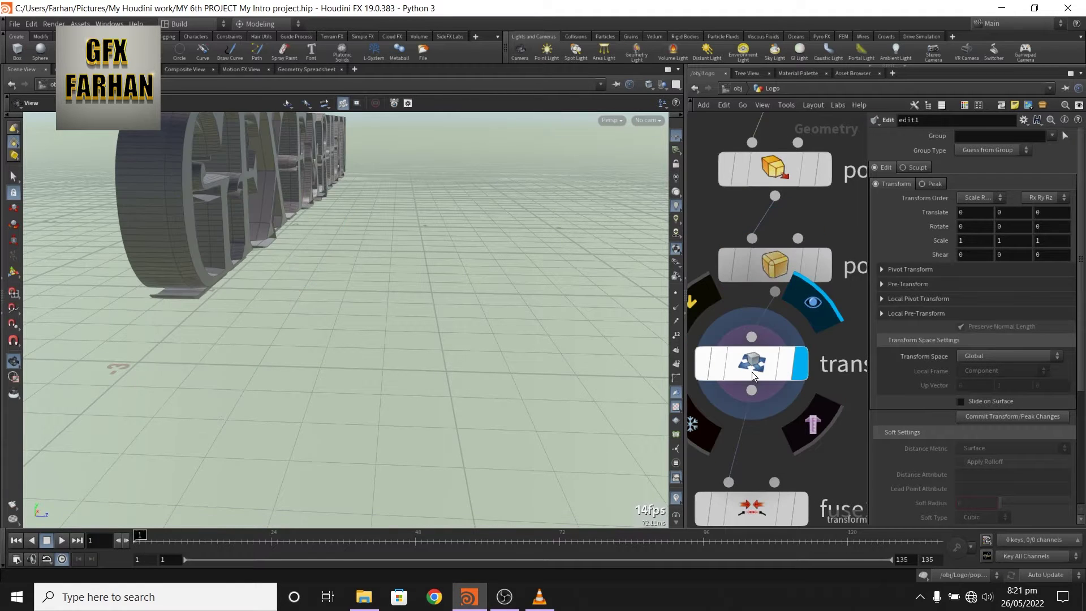
click(750, 373)
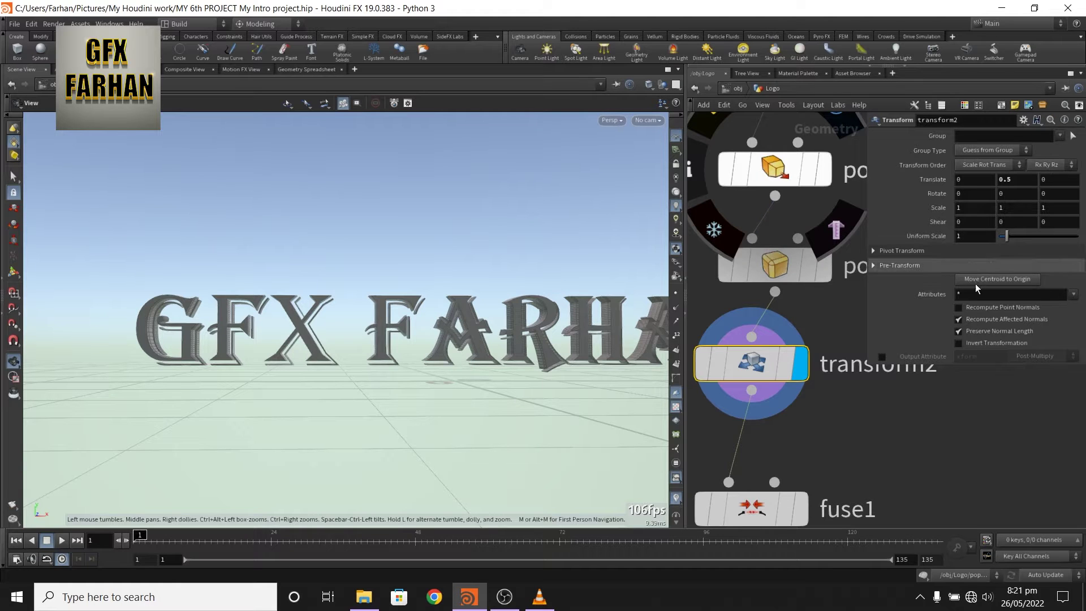
scroll(800, 225, down, 2)
scroll(807, 434, up, 2)
Show the output of fuse1 and examine the finished 3D letters from several angles
click(792, 405)
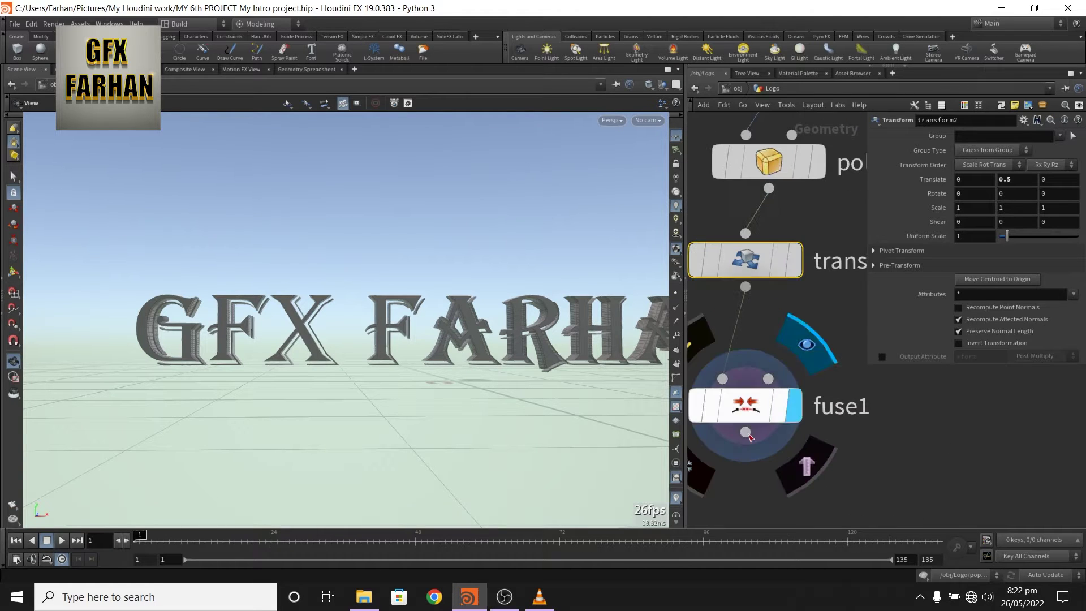
middle_drag(769, 488, 826, 472)
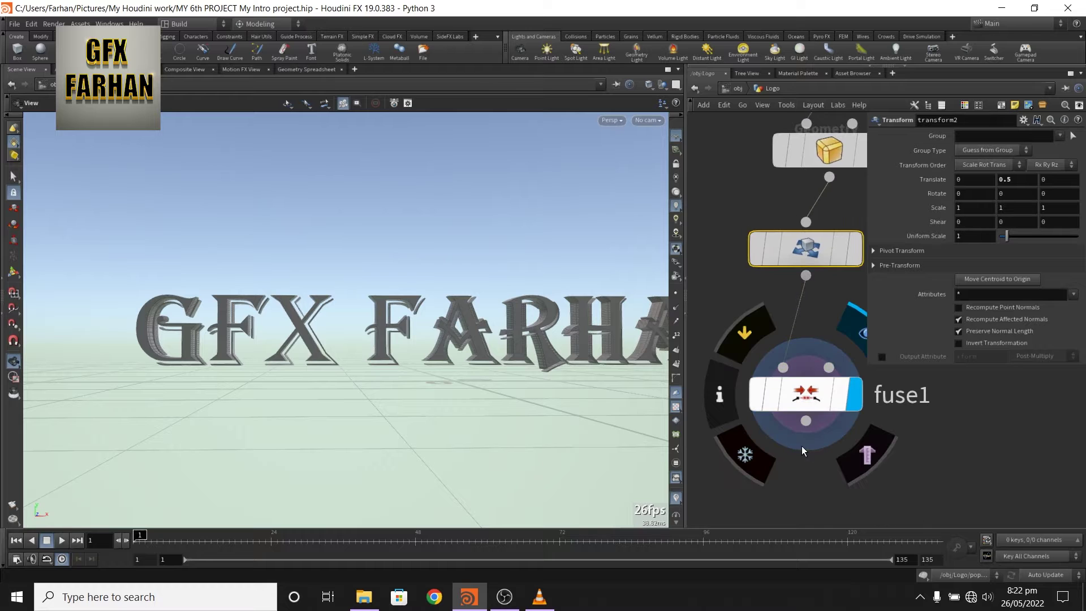
scroll(812, 459, down, 5)
middle_drag(385, 333, 280, 339)
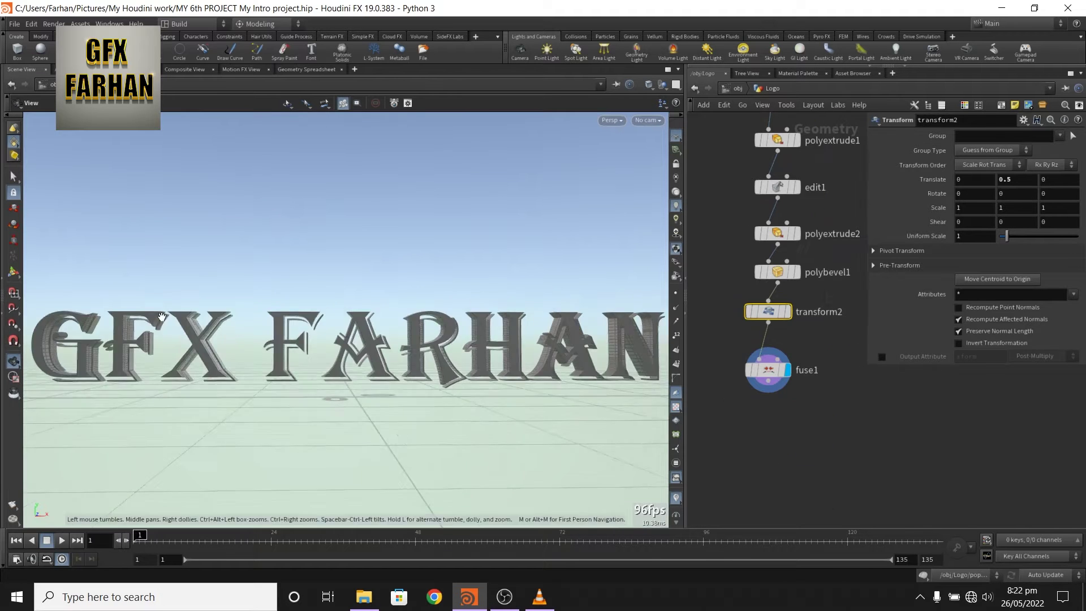
drag(170, 336, 274, 380)
right_drag(274, 381, 196, 412)
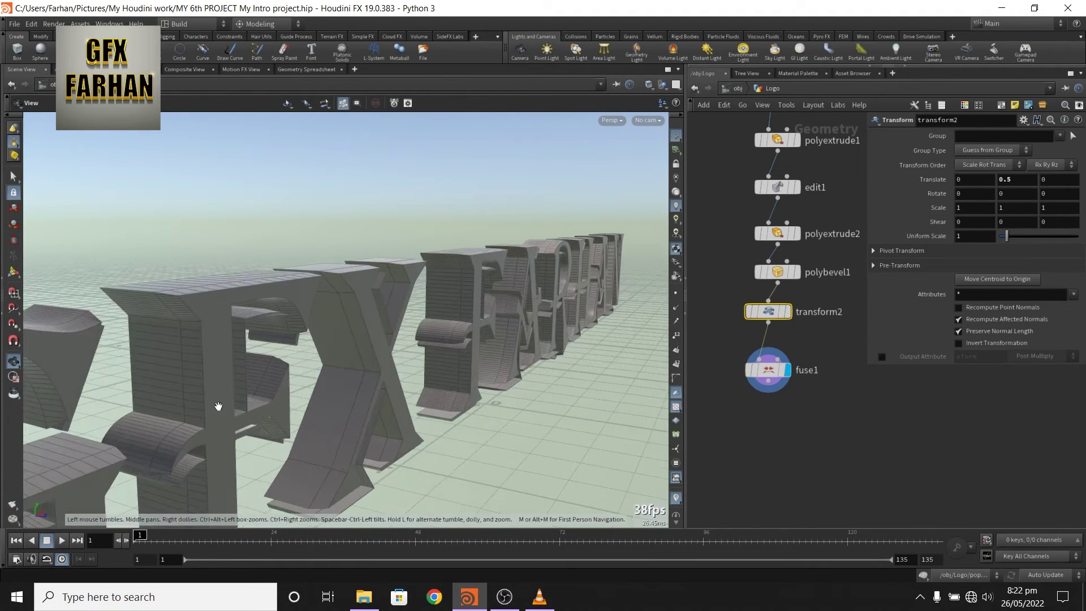
scroll(453, 350, down, 5)
drag(475, 386, 306, 357)
right_drag(306, 356, 386, 382)
drag(386, 381, 430, 390)
Add an RBD Material Fracture node below fuse1 and feed it the fused geometry
key(Tab)
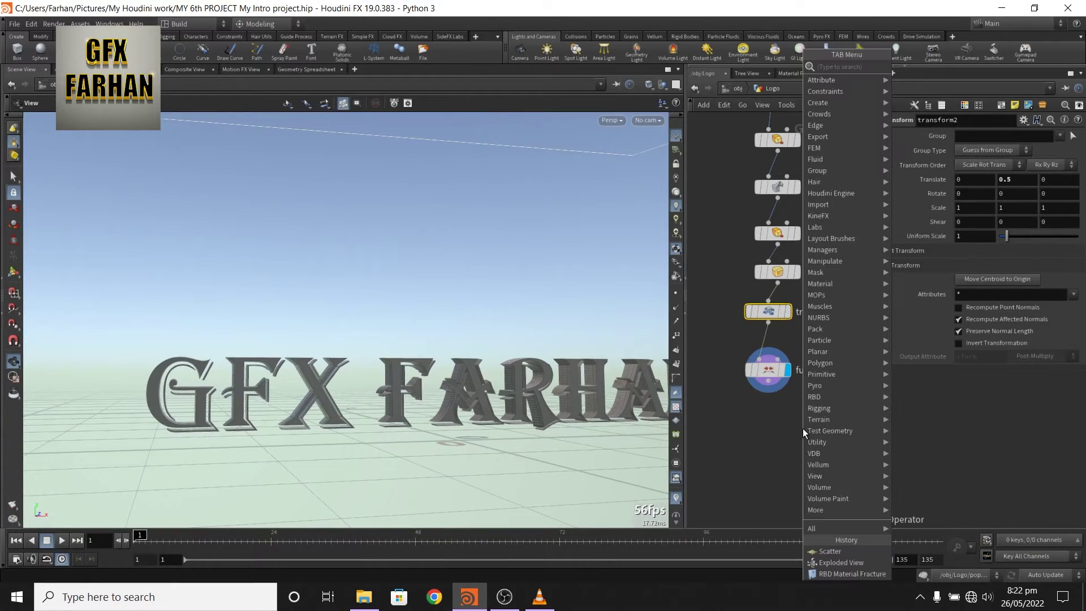
text(rbd fra)
key(Return)
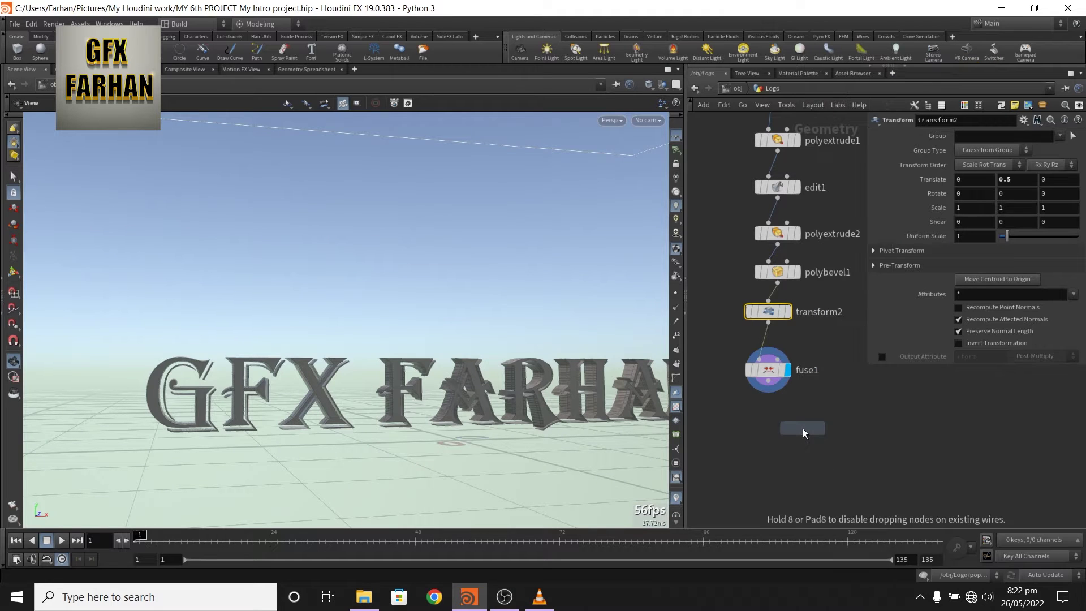
click(762, 428)
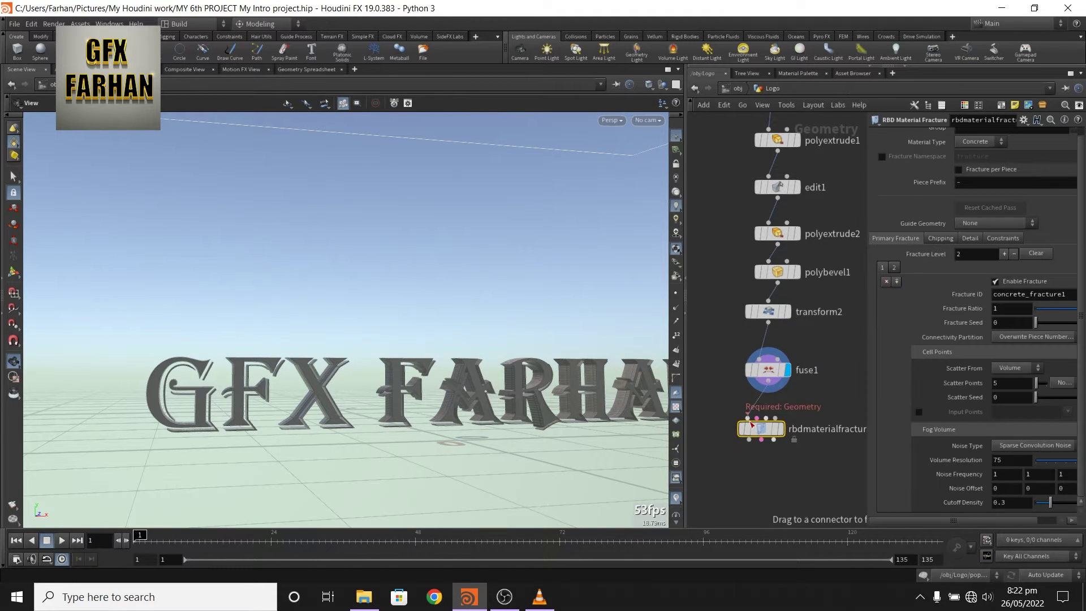
Add an Exploded View node fed by the RBD Material Fracture output and preview the fractured letters
key(Tab)
text(ex)
key(Return)
click(729, 482)
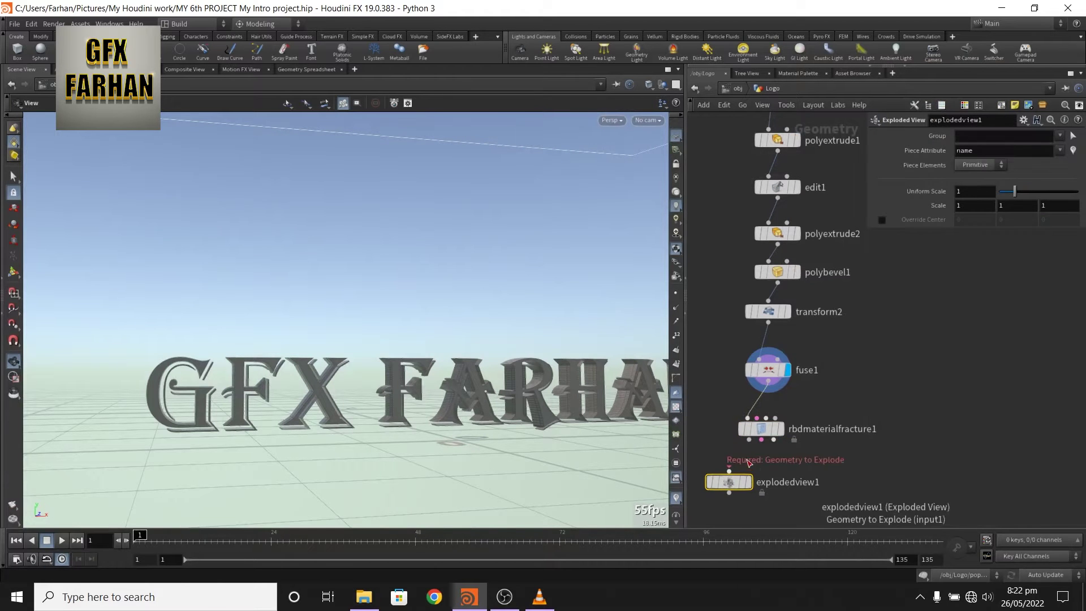
mouse_move(750, 486)
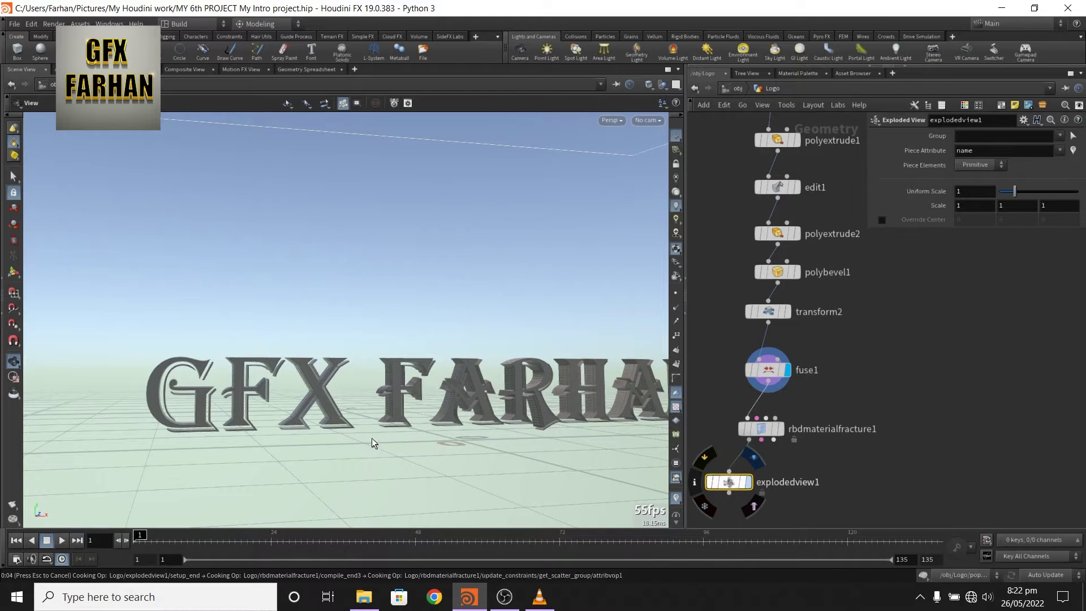
drag(260, 408, 378, 385)
scroll(300, 433, up, 10)
drag(293, 352, 351, 323)
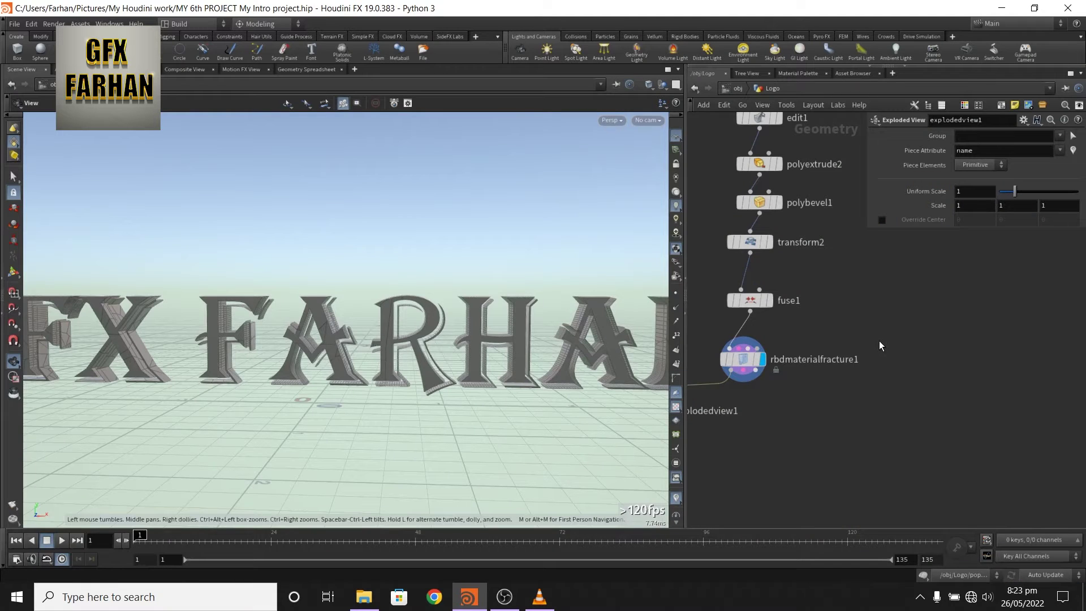
Add a Scatter node beside the fracture node and connect it to the output of fuse1
key(Tab)
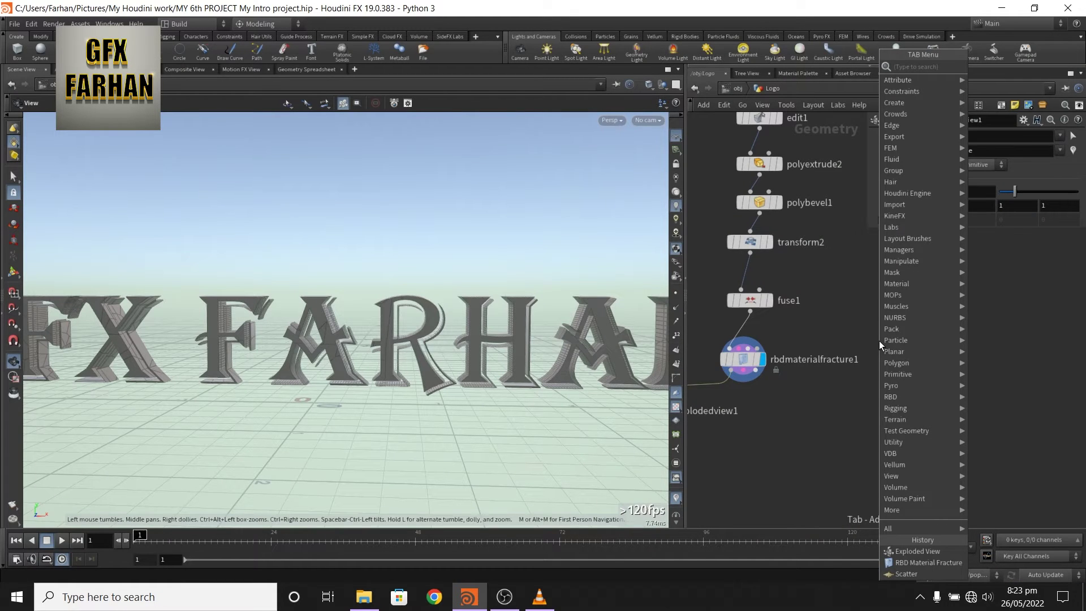
text(sca)
key(Return)
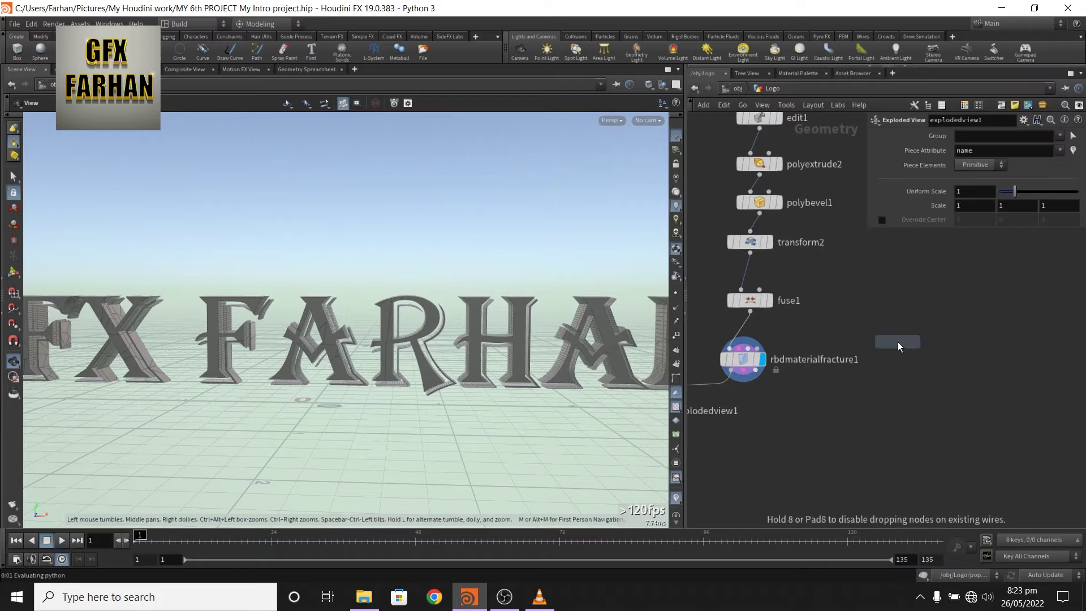
click(898, 341)
middle_drag(850, 397, 802, 441)
scroll(780, 477, down, 1)
scroll(772, 407, up, 2)
middle_drag(771, 380, 767, 405)
Enable Input Points in the Cell Points settings of the RBD Material Fracture node's primary fracture
click(709, 383)
middle_drag(926, 419, 996, 409)
drag(769, 431, 774, 469)
drag(960, 414, 958, 421)
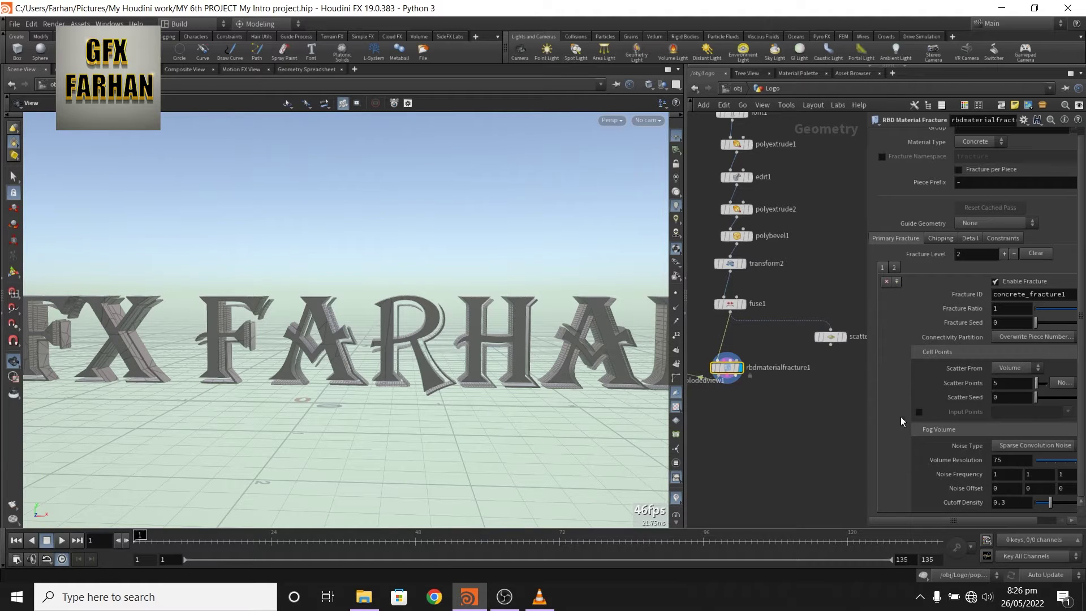
click(919, 412)
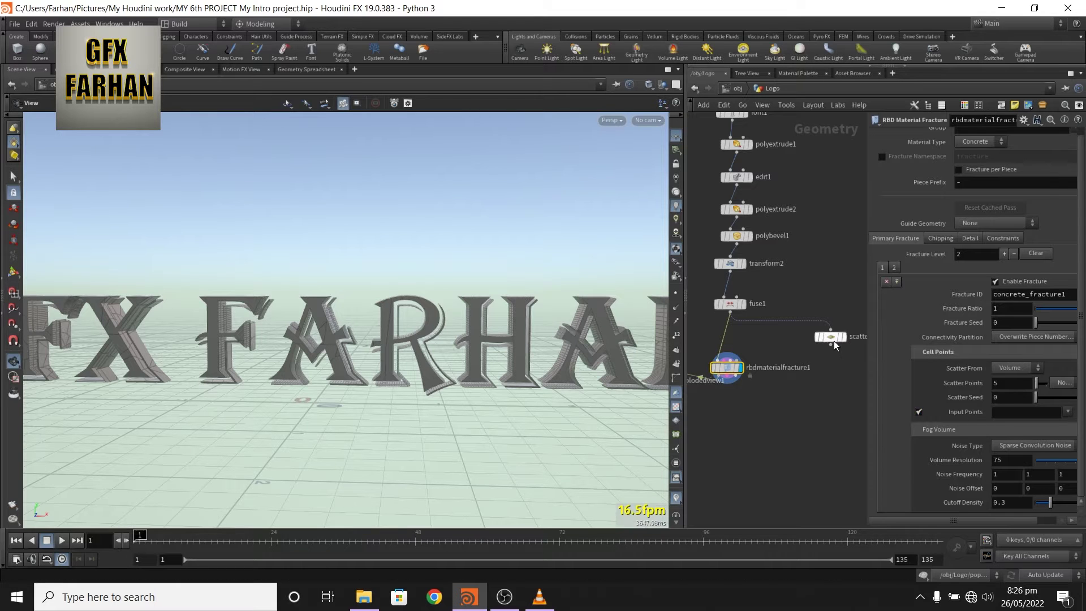
drag(834, 340, 1001, 413)
Set the Scatter node's Force Total Count to 5000 and connect its output to the fracture node's Extra Voronoi Points input
click(831, 337)
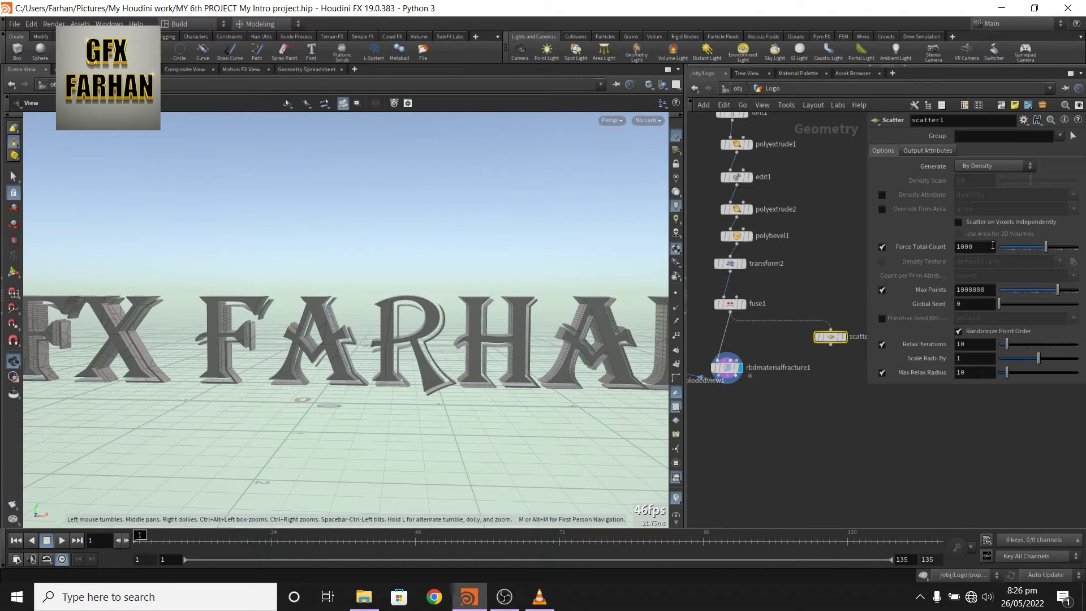
drag(960, 249, 919, 318)
text(5)
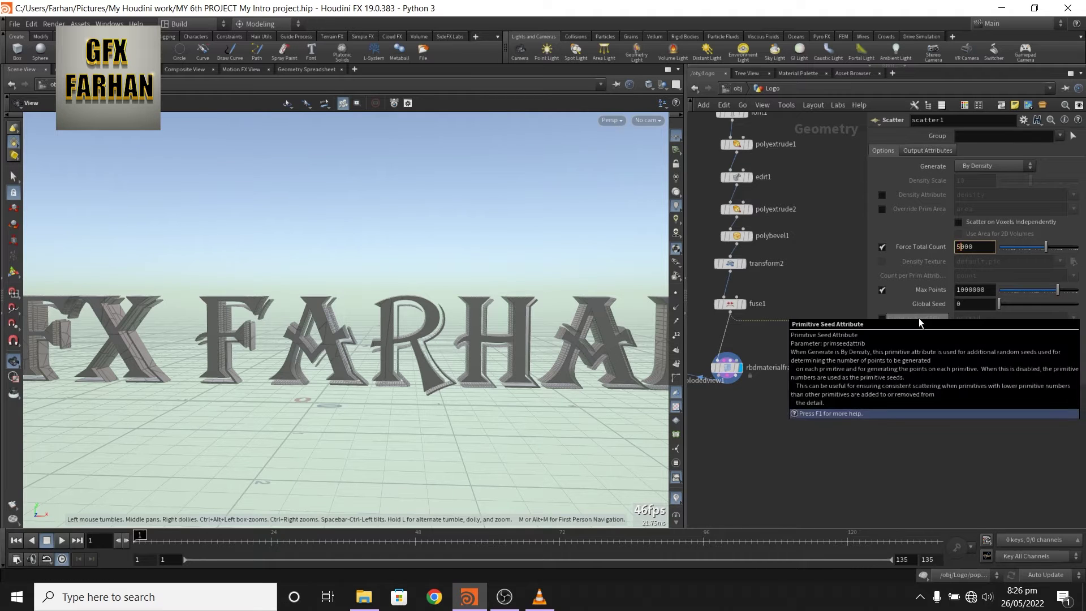
key(Return)
click(831, 343)
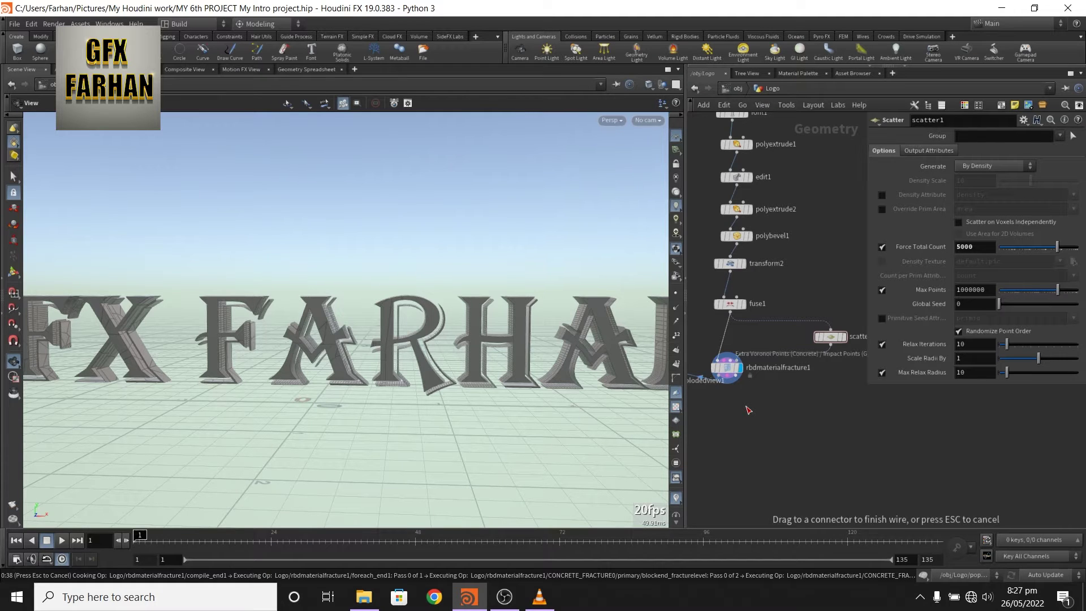
click(504, 597)
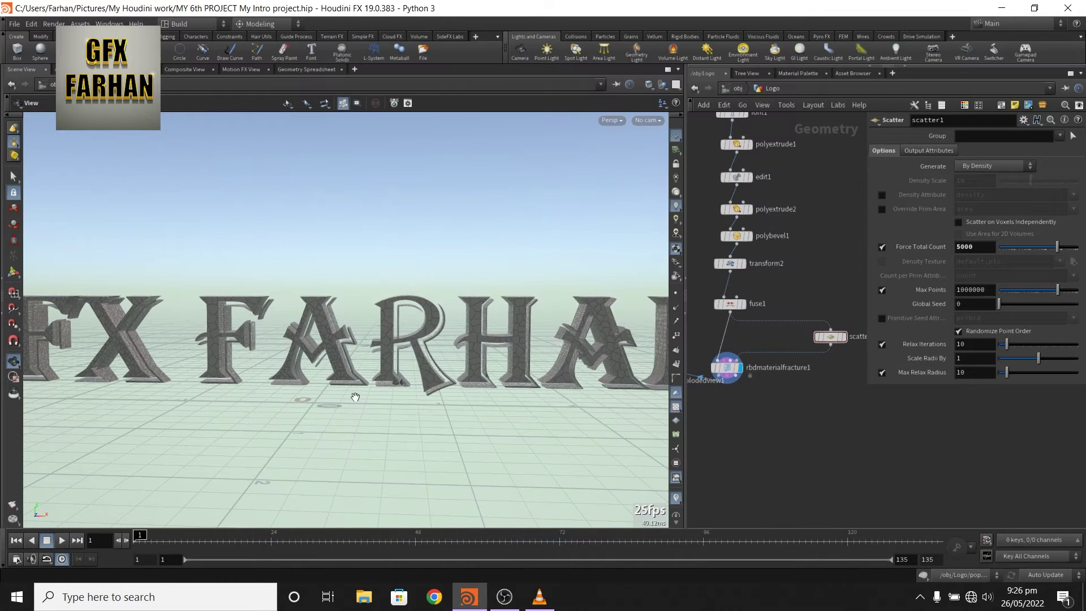
Examine the fracture pattern on the letters from different angles and distances
drag(356, 393, 359, 427)
scroll(359, 412, down, 3)
scroll(478, 393, up, 4)
scroll(515, 380, up, 4)
scroll(498, 404, down, 3)
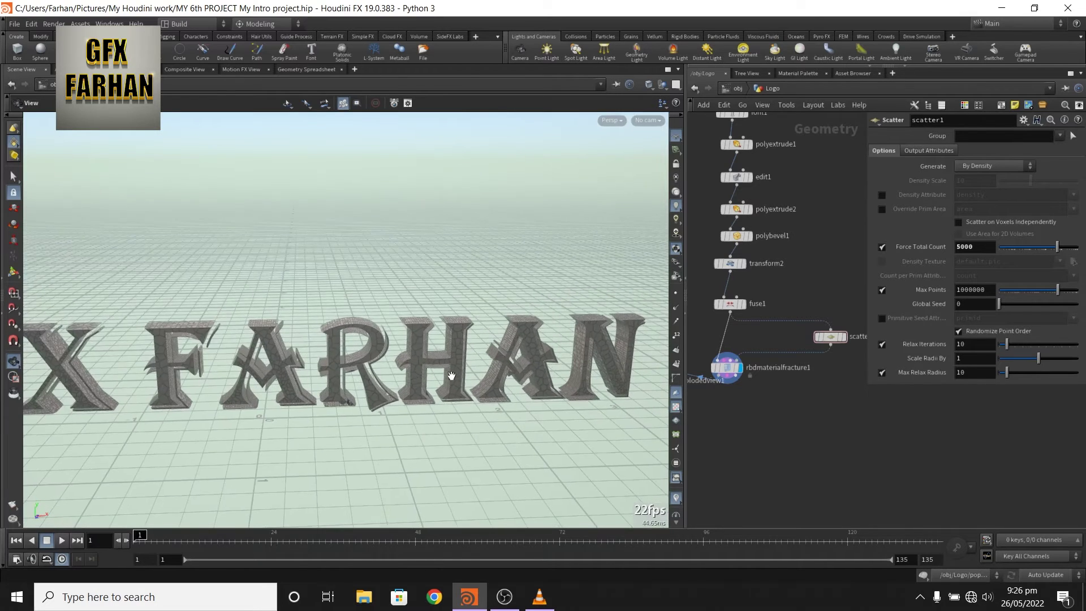
scroll(761, 368, up, 5)
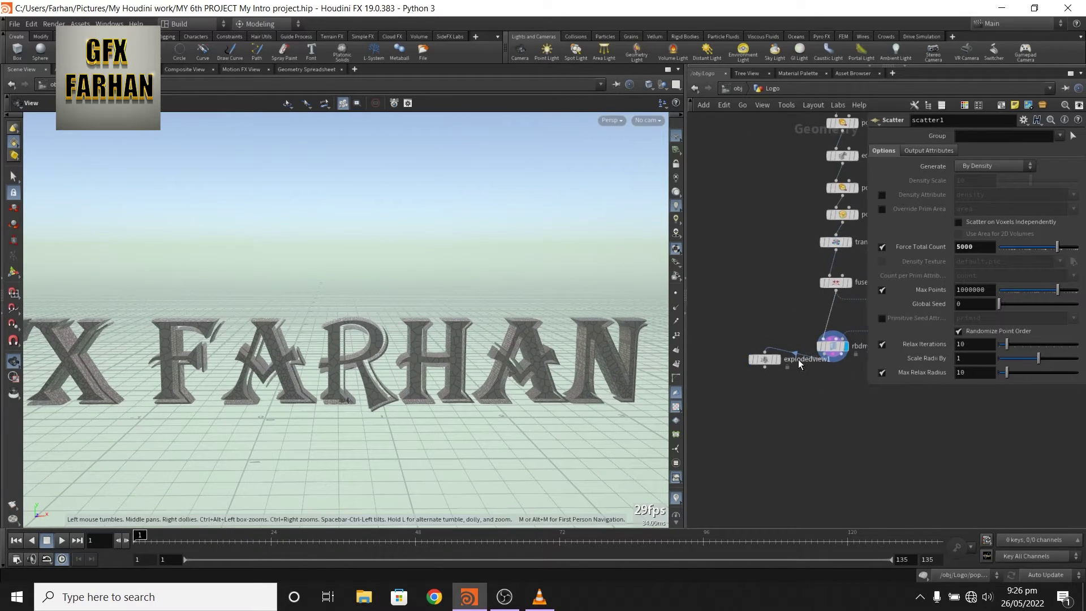
Add an RBD Bullet Solver below the fracture node and connect the fracture's proxy geometry output to the solver's proxy input
click(758, 361)
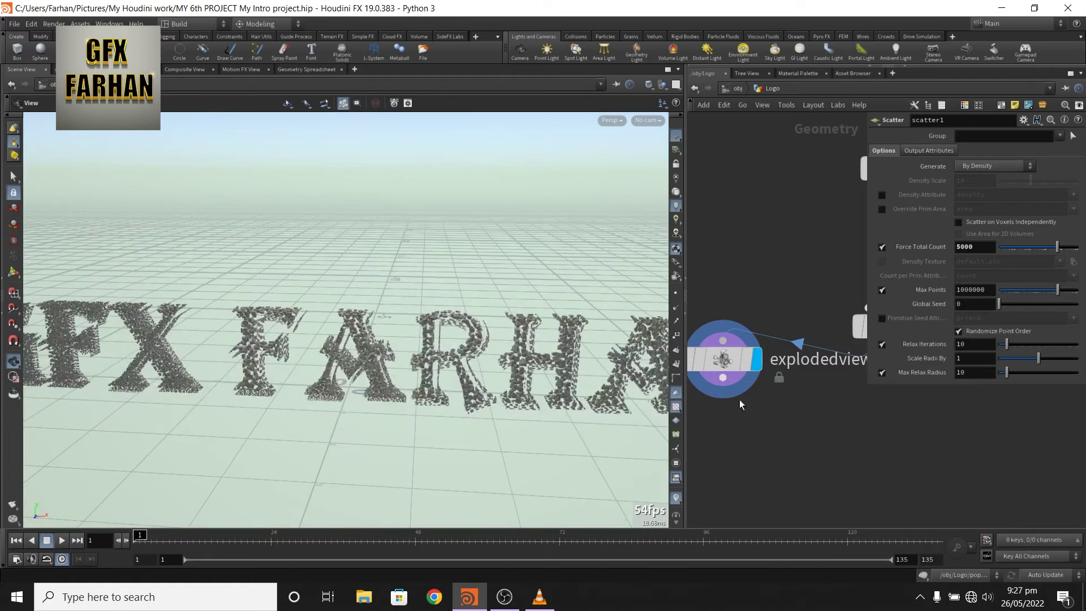
scroll(777, 430, down, 6)
key(Tab)
text(bull)
key(Return)
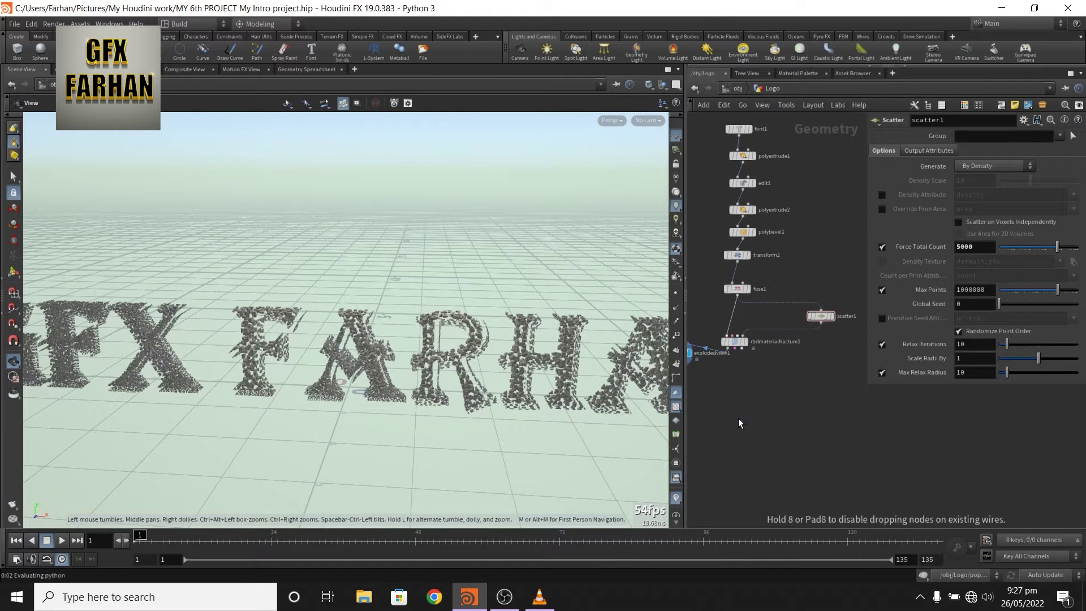
click(738, 419)
scroll(725, 389, up, 3)
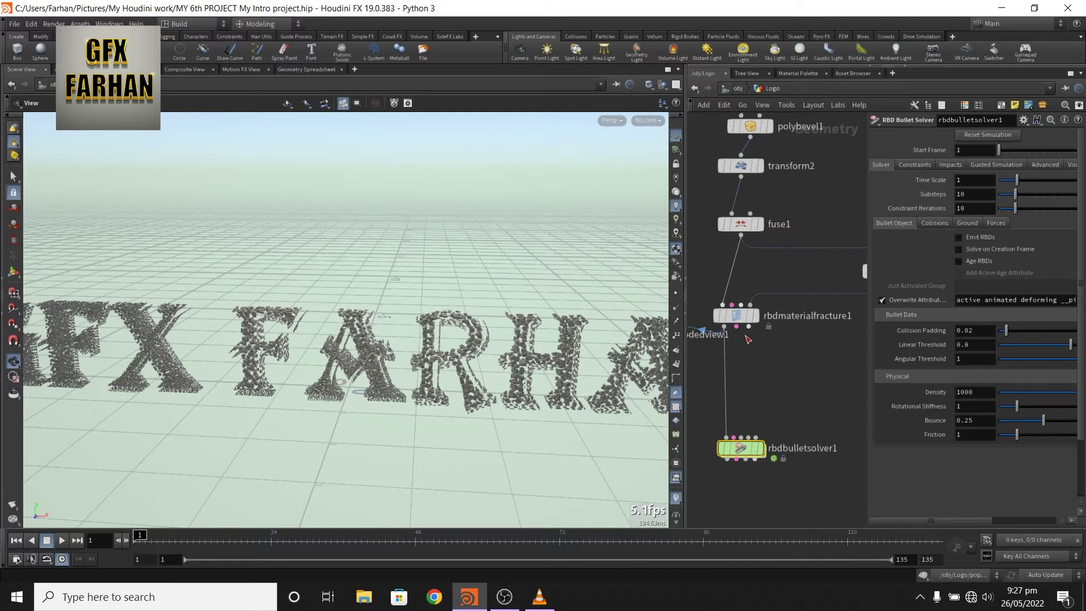
drag(748, 329, 742, 437)
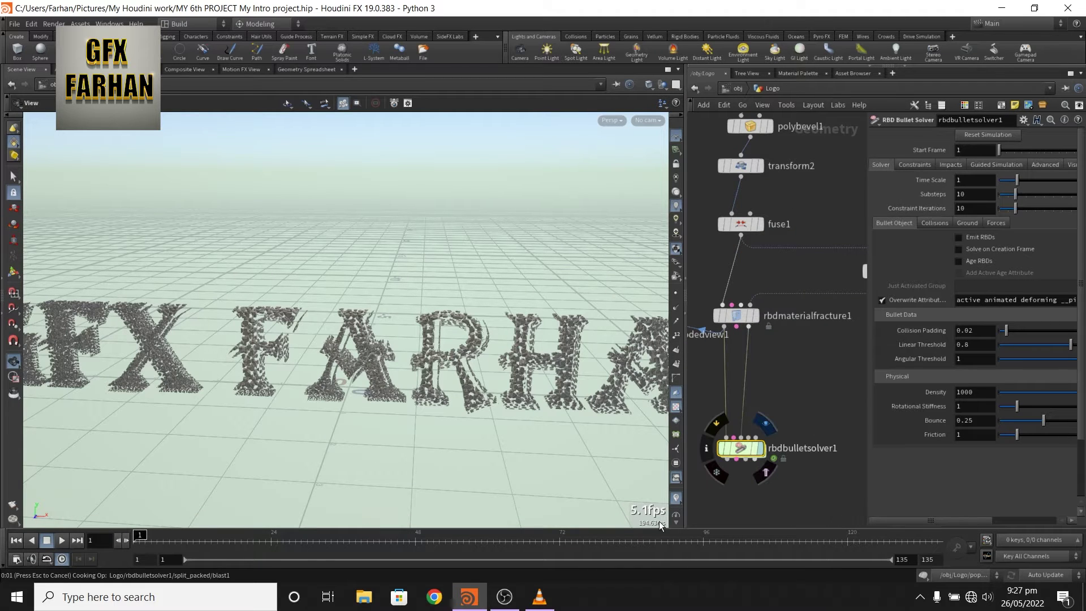
Set the RBD Bullet Solver's Substeps to 2
click(974, 194)
double_click(973, 195)
text(4)
key(Return)
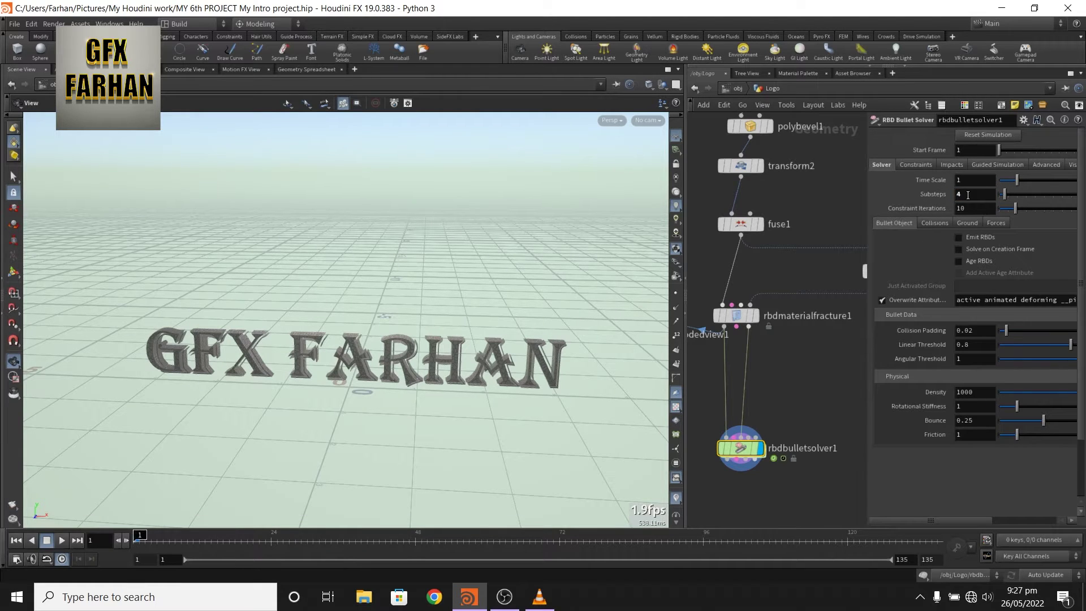
double_click(967, 195)
text(2)
key(Return)
Play the first few simulation frames, inspect the title from another angle, and return to frame 1
click(63, 541)
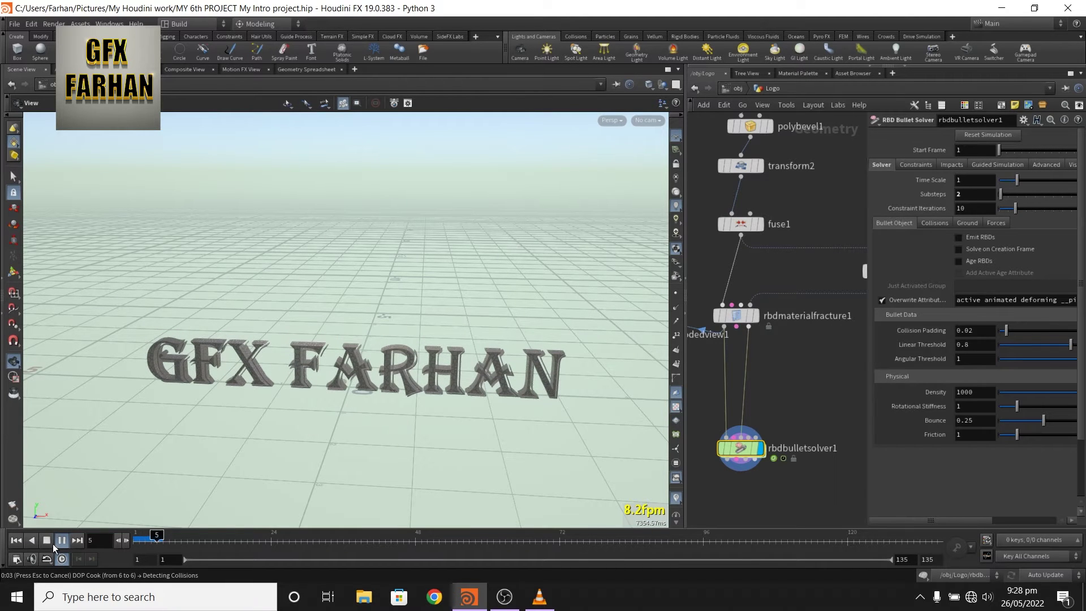
mouse_move(339, 422)
mouse_down()
mouse_move(357, 379)
mouse_move(361, 423)
mouse_up()
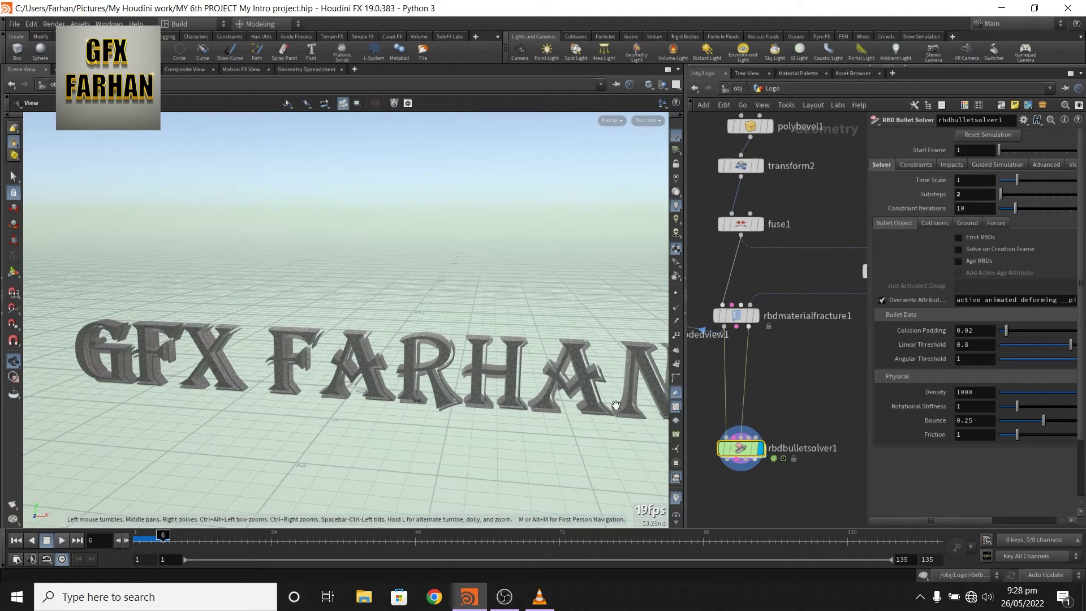
click(118, 539)
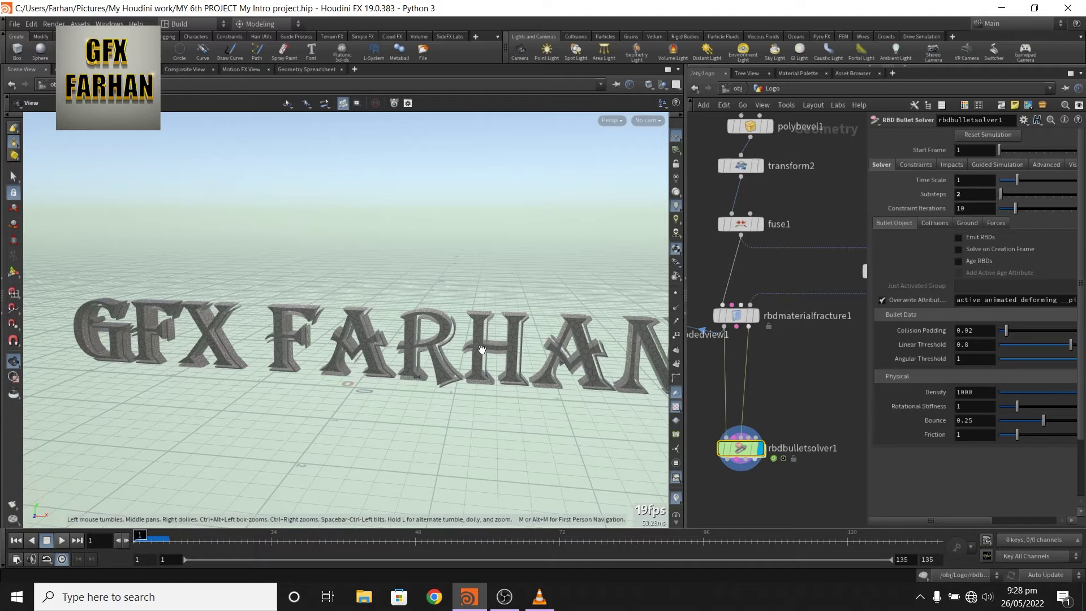
Add an RBD Configure node and insert it between the RBD Material Fracture and RBD Bullet Solver nodes
key(Tab)
text(rbd)
key(Return)
click(781, 388)
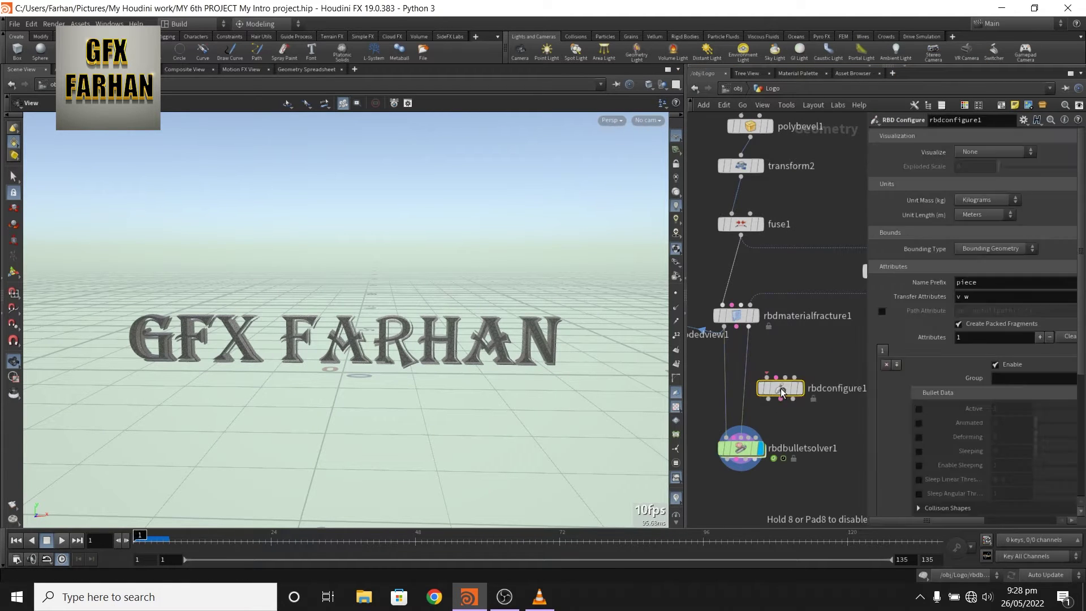
drag(781, 388, 741, 388)
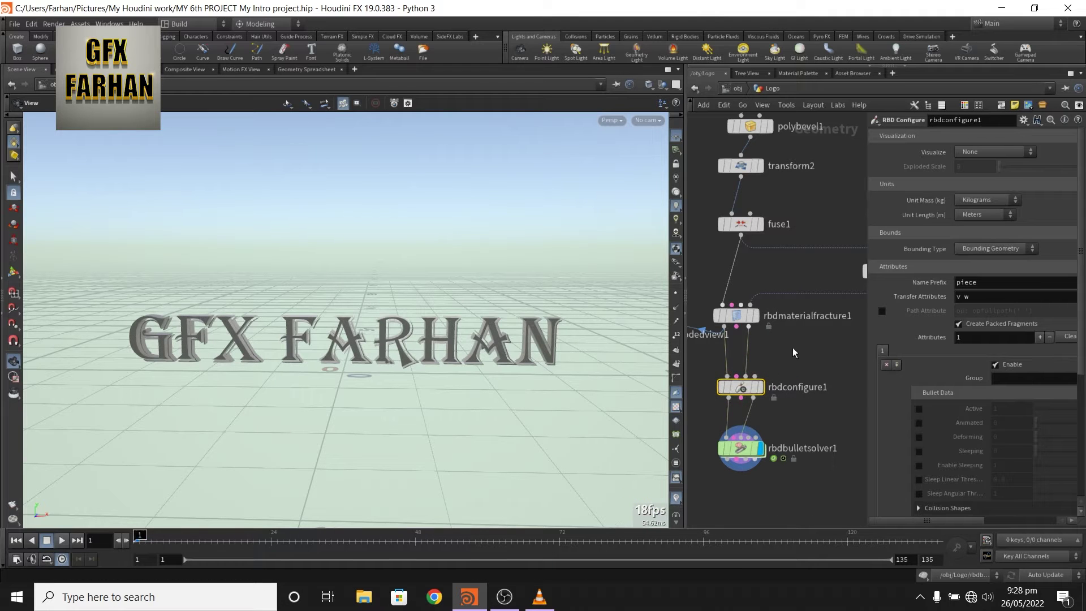
Set RBD Configure's Visualize option to Active and enable the Active attribute in its Bullet Data
click(995, 151)
click(970, 172)
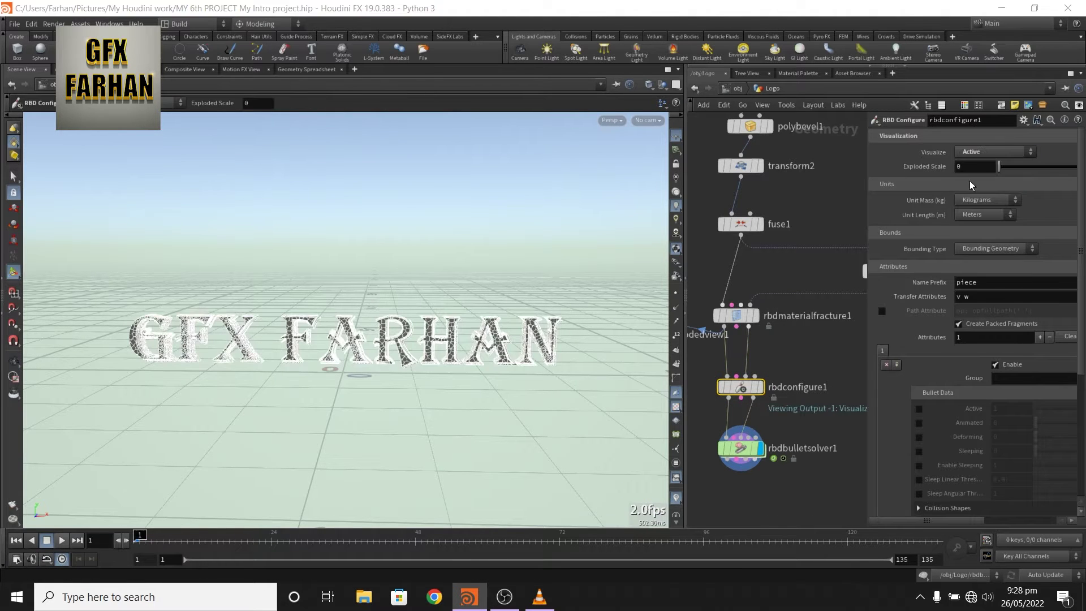
click(919, 408)
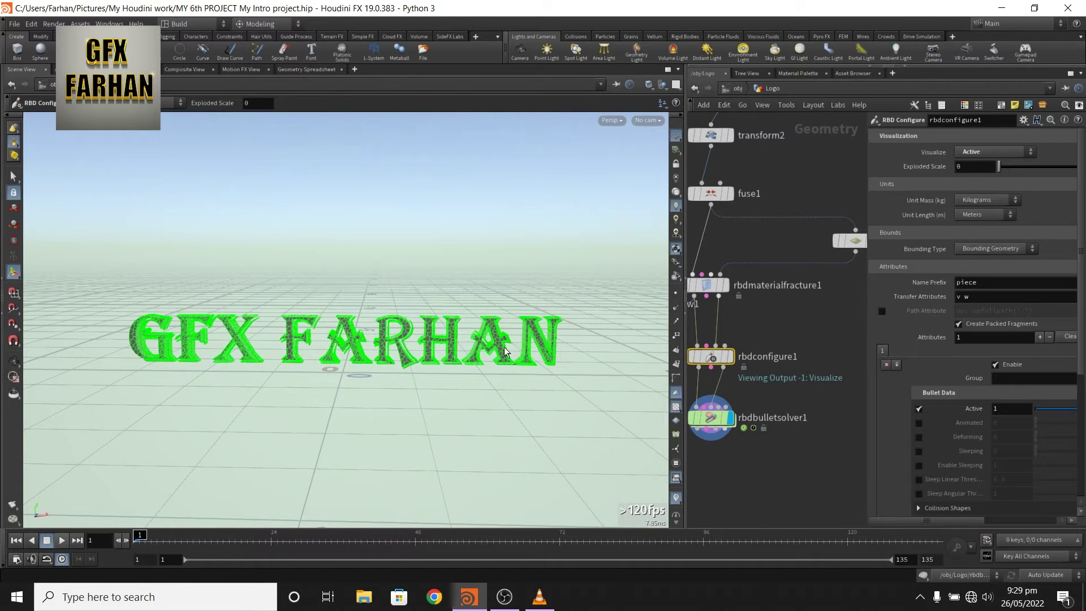
Display the sphere node's geometry, connect it to the Attribute Noise node mountain1, and display the noise result
scroll(759, 383, down, 1)
scroll(748, 397, down, 1)
middle_drag(784, 424, 811, 430)
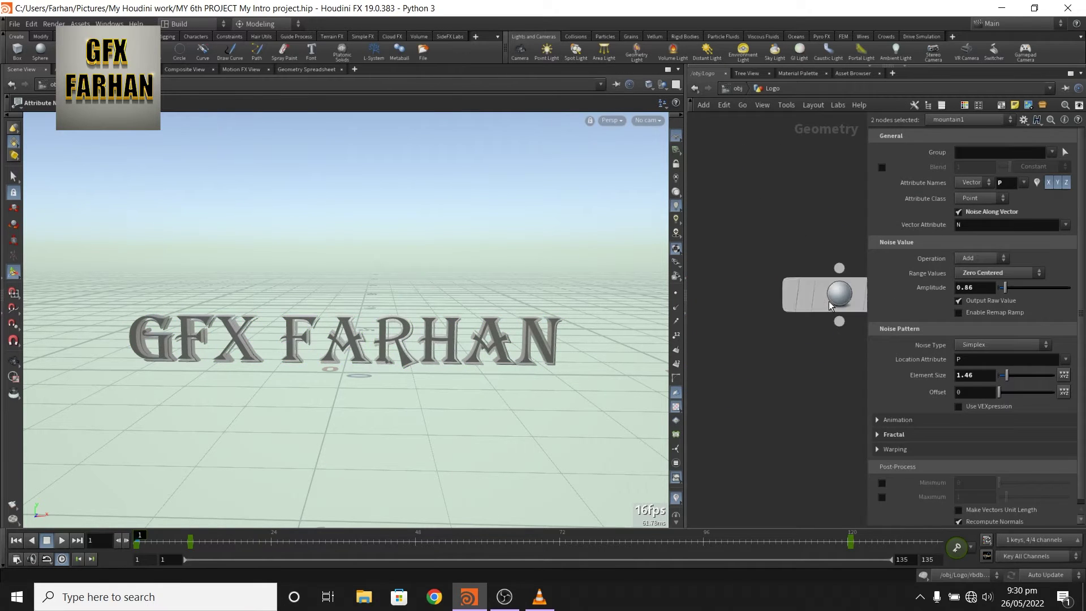
click(830, 301)
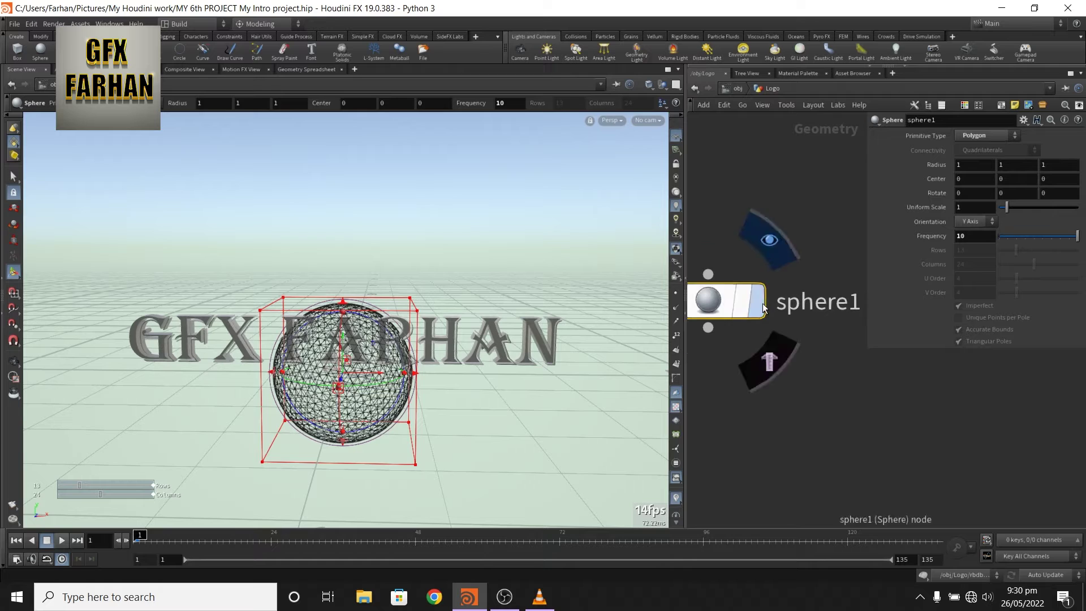
click(757, 301)
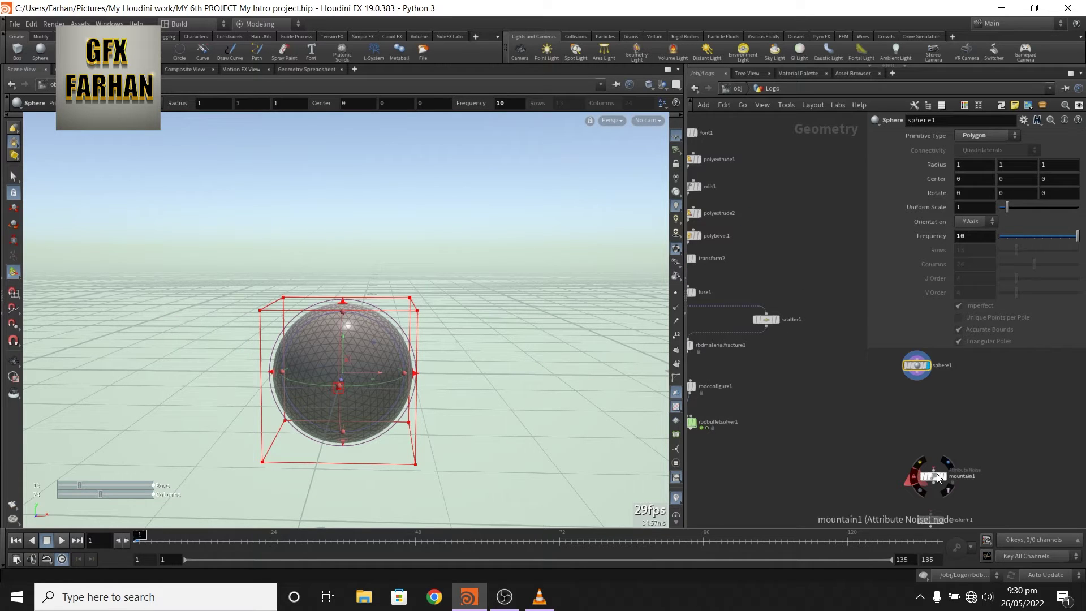
click(932, 473)
scroll(922, 390, up, 5)
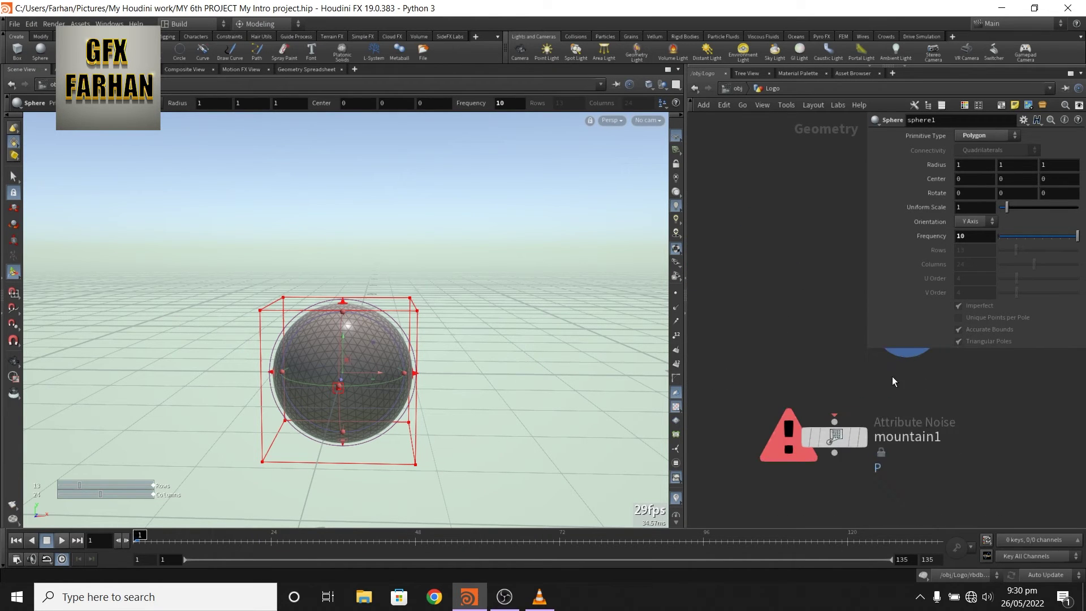
middle_drag(892, 379, 853, 397)
drag(869, 362, 788, 413)
click(820, 378)
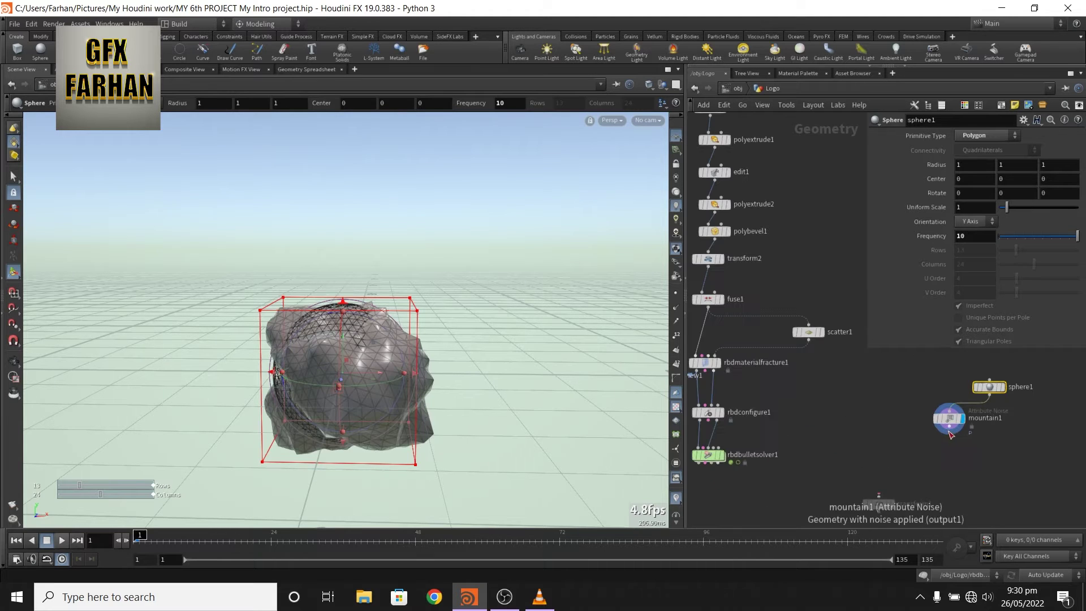
Wire mountain1 into RBD Configure's last input, with transform1 inserted on that connection and set as the displayed node
drag(949, 428, 718, 405)
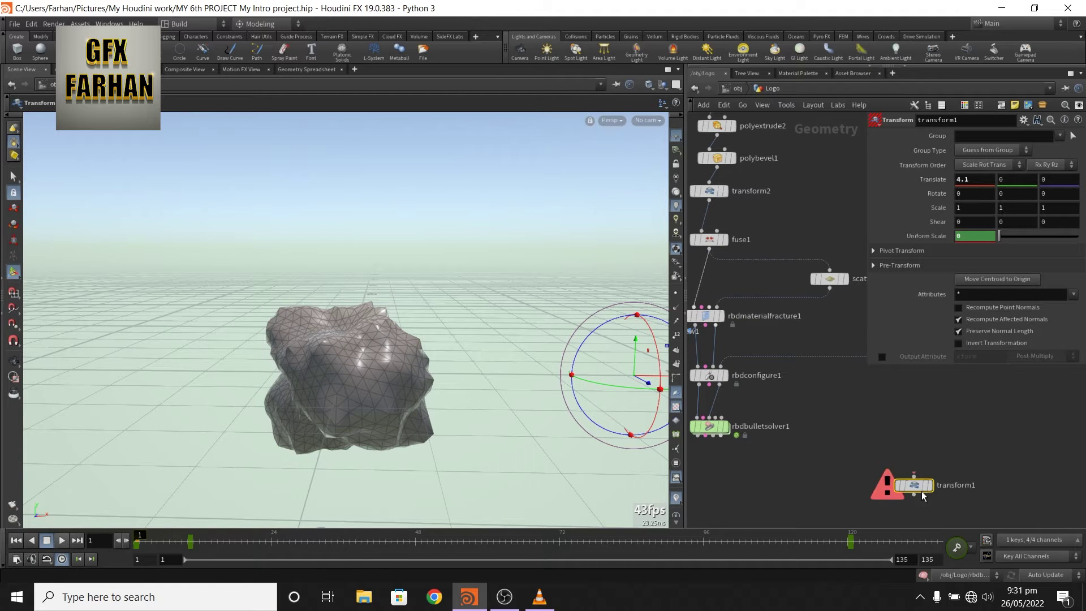
drag(922, 491, 850, 358)
middle_drag(867, 397, 759, 455)
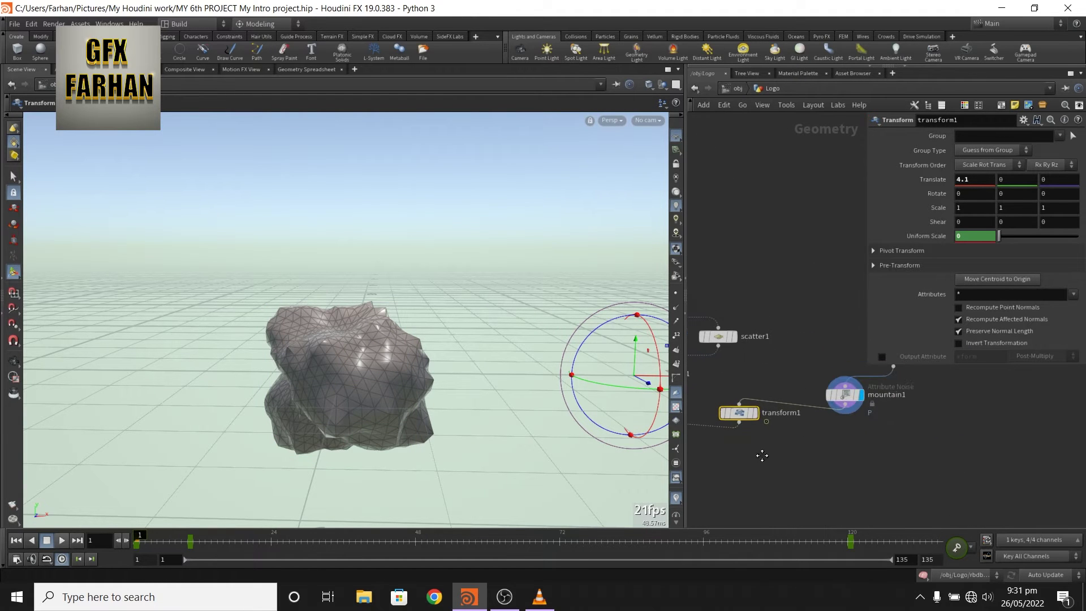
click(755, 413)
alt+drag(588, 383, 396, 363)
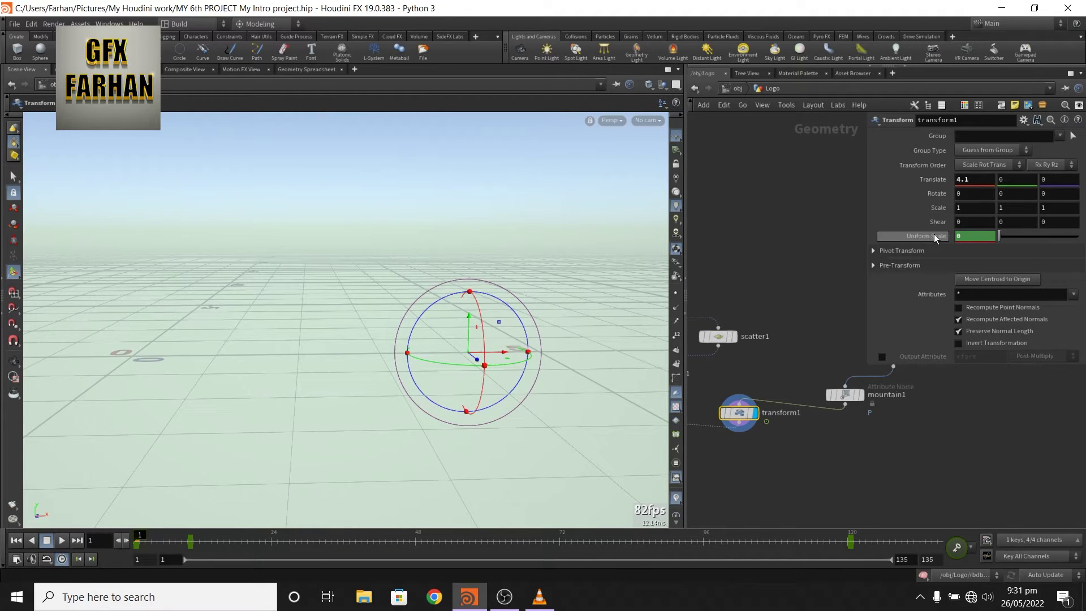
Scrub the timeline between frames 1 and 120 to examine the noisy sphere's animated Uniform Scale
drag(138, 534, 851, 546)
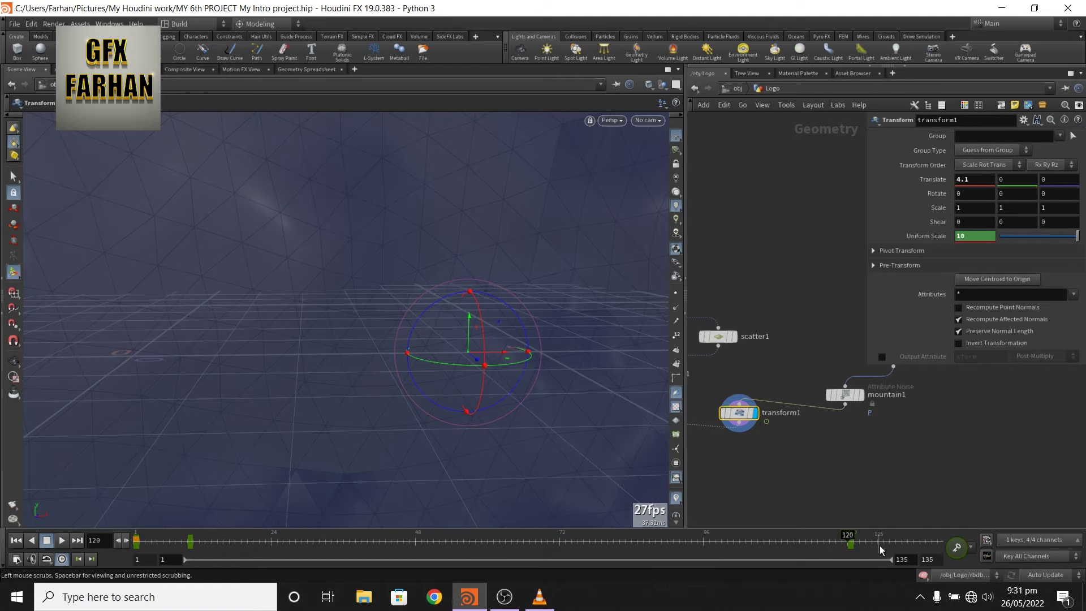
drag(850, 538, 831, 538)
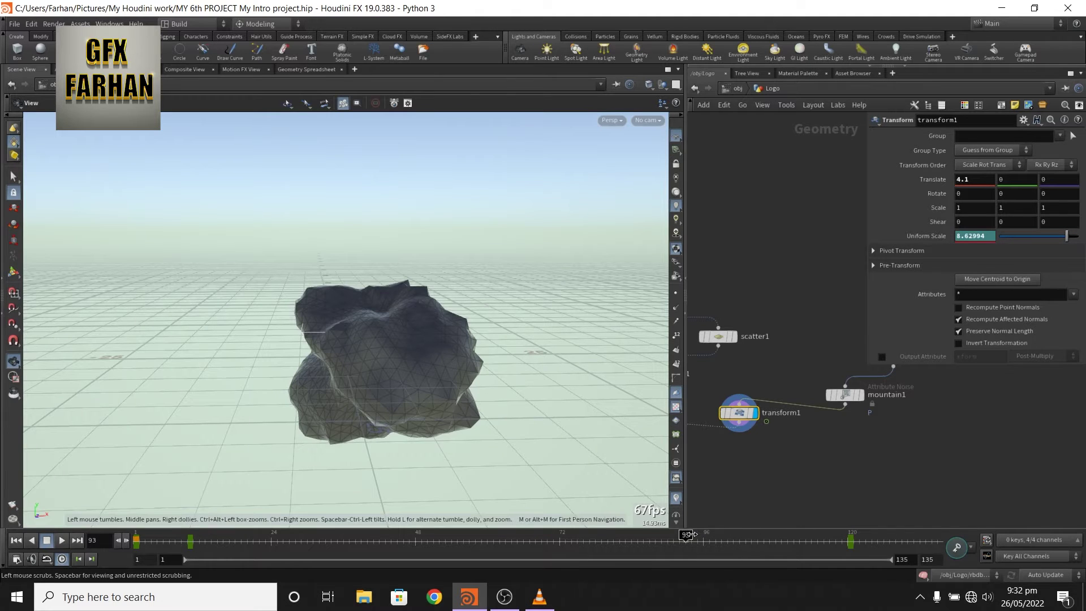
drag(687, 538, 139, 461)
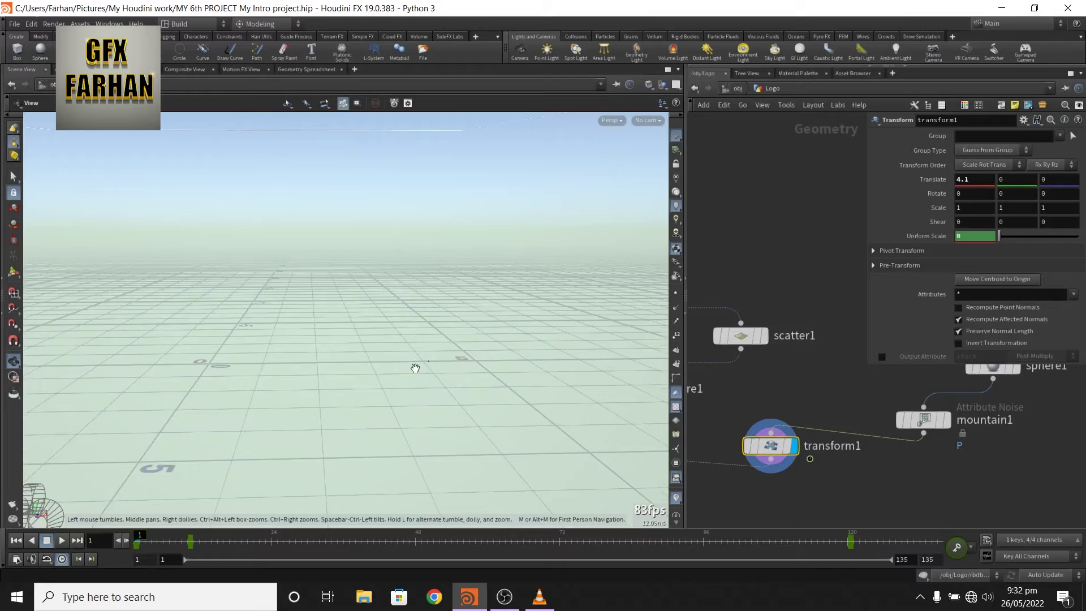
scroll(415, 366, up, 2)
text(.1)
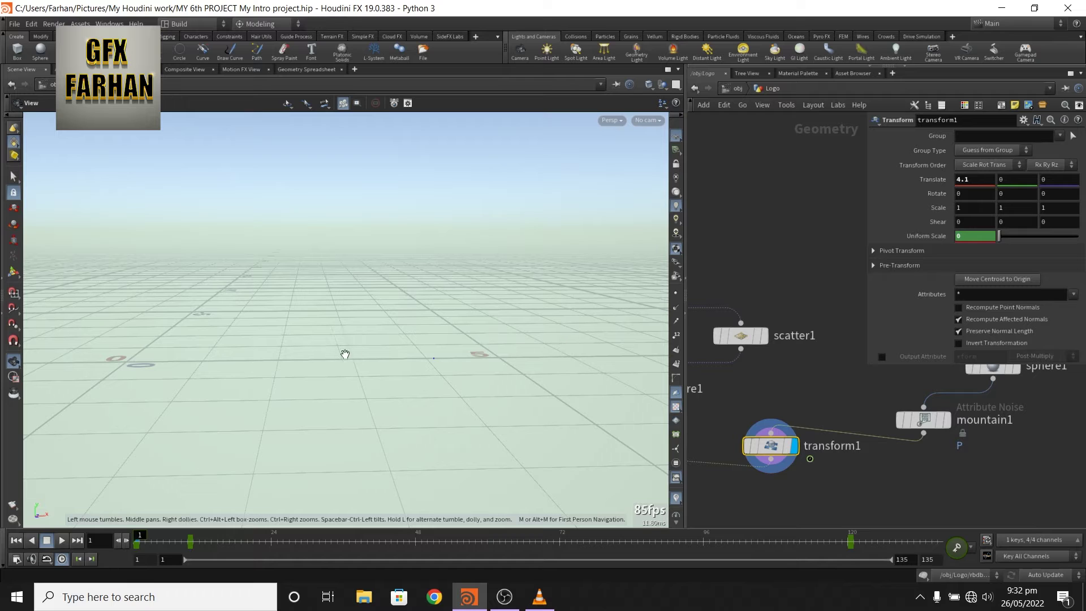
drag(137, 539, 283, 539)
scroll(783, 484, down, 2)
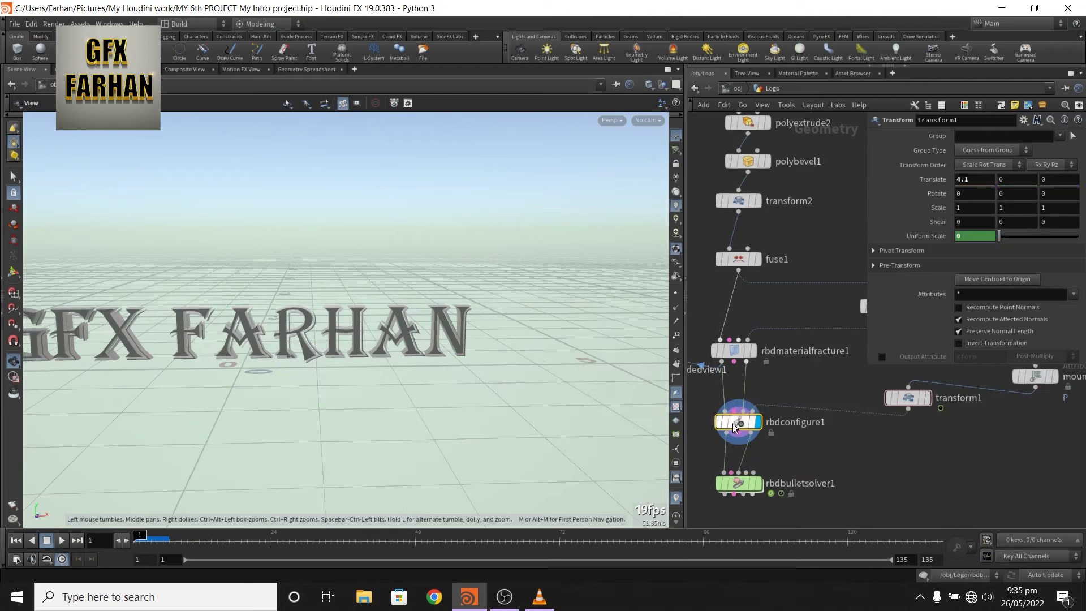
Enable Use Bounds for the Active attribute on the RBD Configure node
click(734, 425)
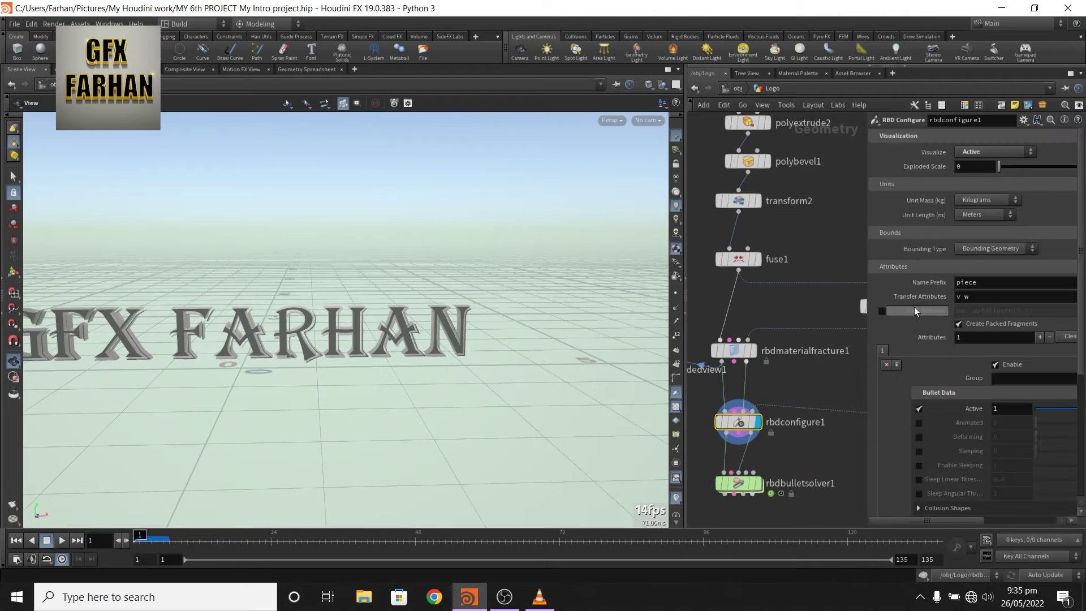
drag(873, 520, 946, 520)
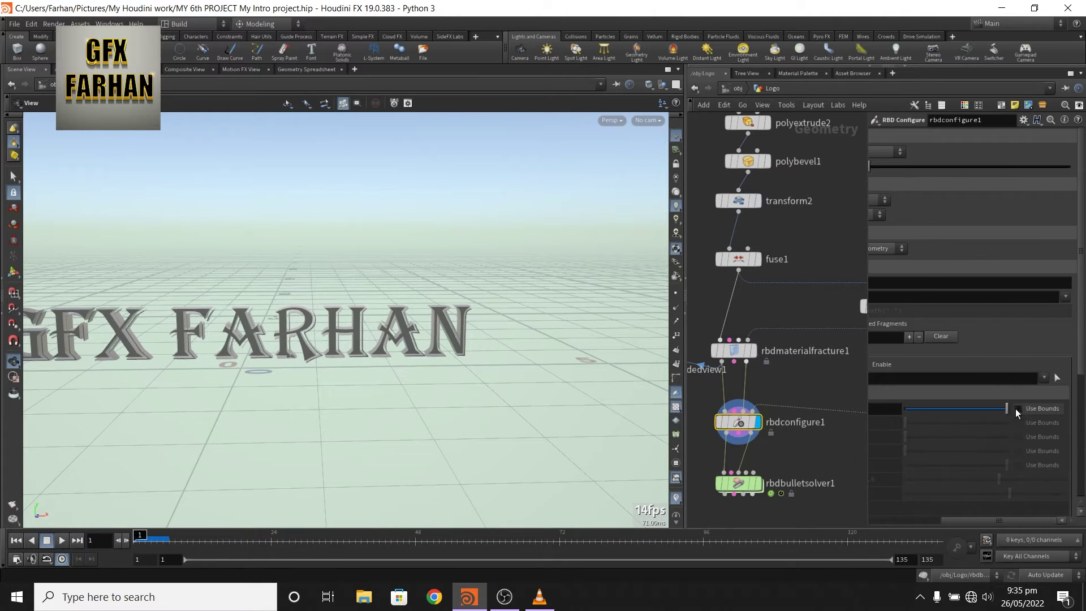
click(1018, 409)
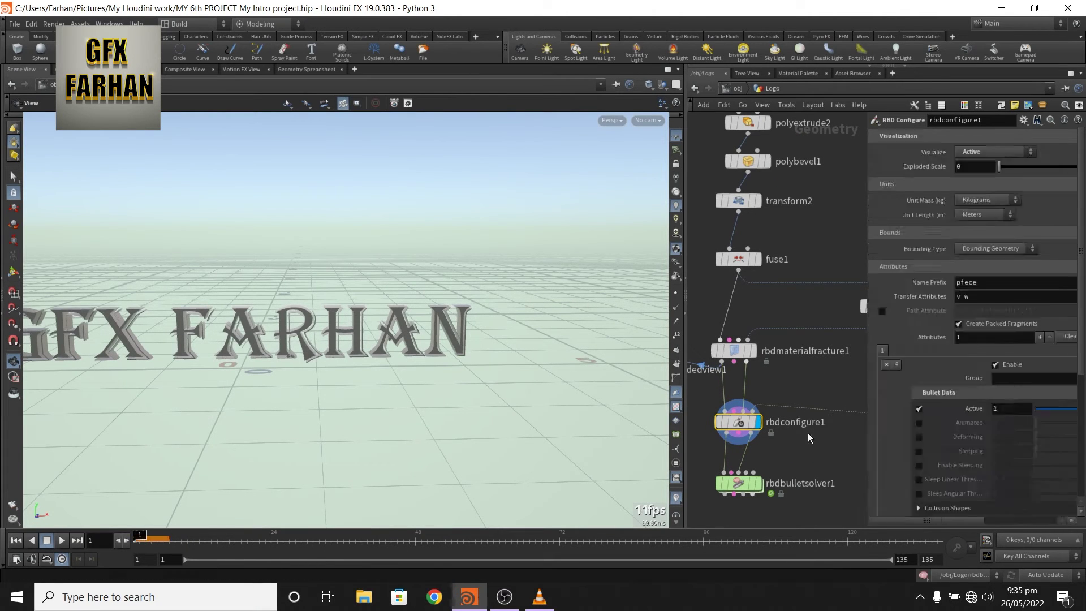
Advance the bullet simulation through the timeline to frame 48 and examine how the letters break apart inside the bounding shape
drag(134, 532, 300, 536)
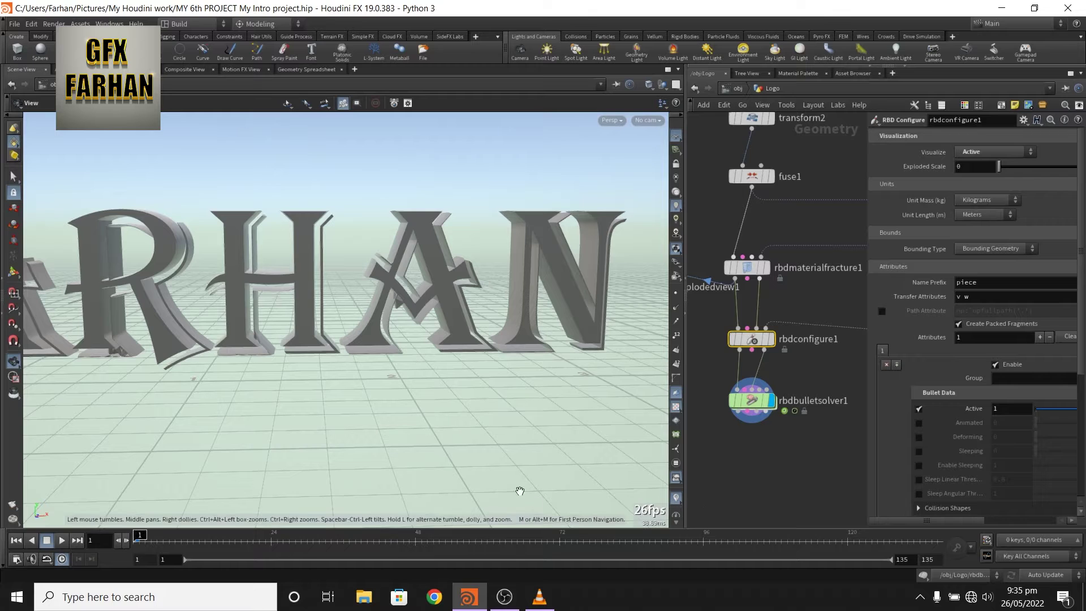
click(180, 541)
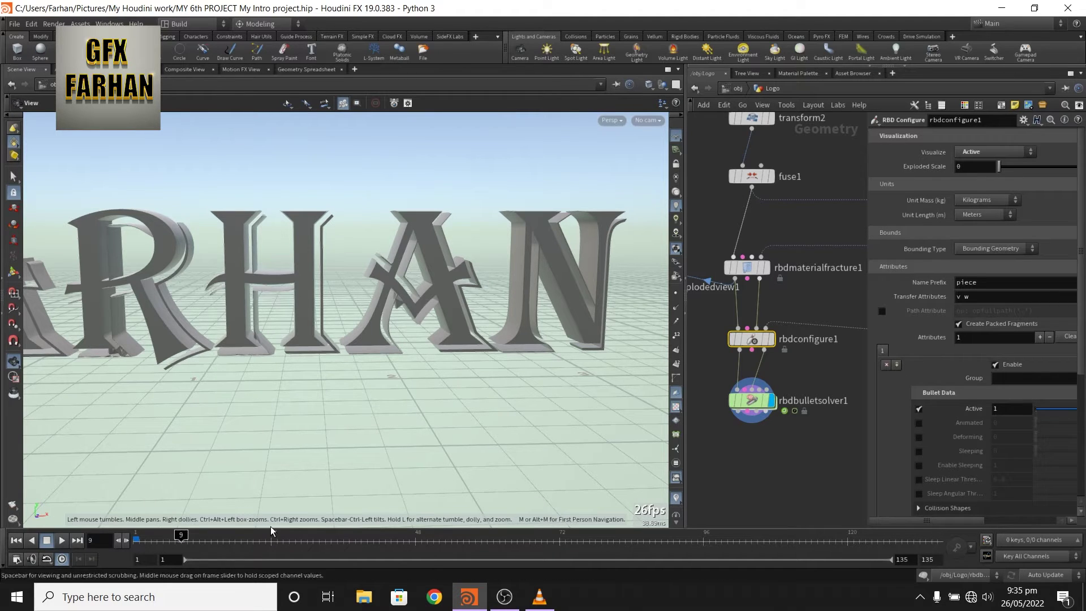
click(307, 537)
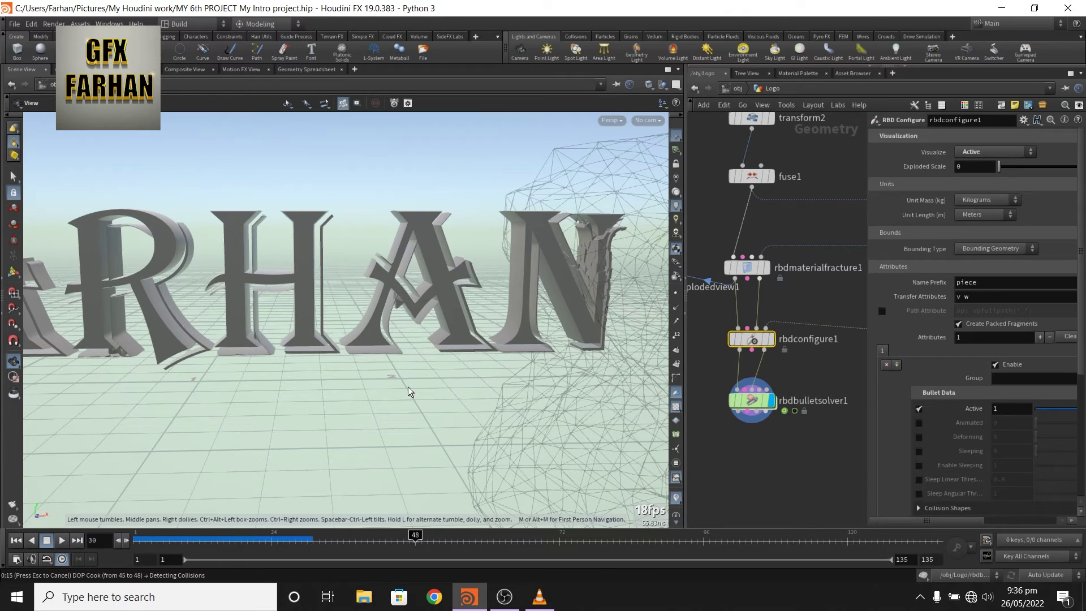
scroll(277, 399, down, 5)
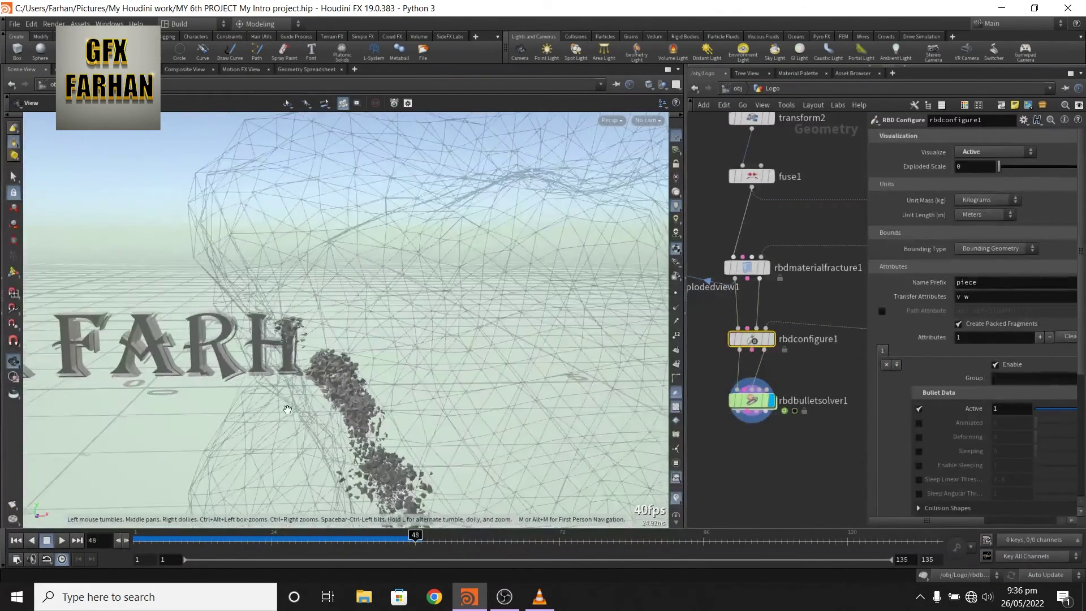
right_drag(288, 415, 305, 423)
middle_drag(326, 408, 321, 295)
right_drag(321, 294, 316, 380)
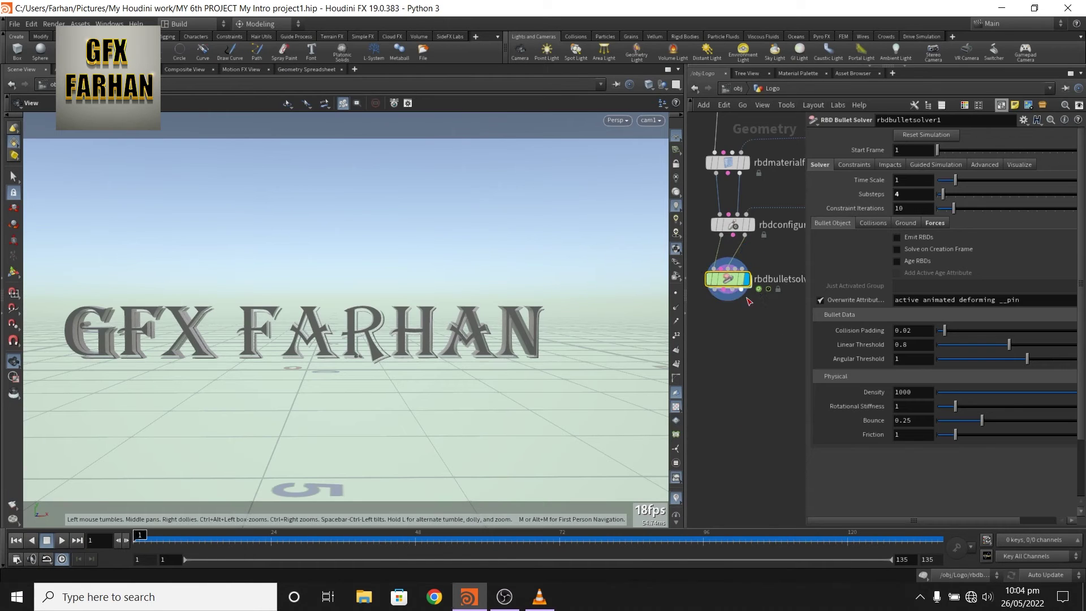
Open the RBD Bullet Solver's Forces settings to review its gravity
mouse_move(727, 283)
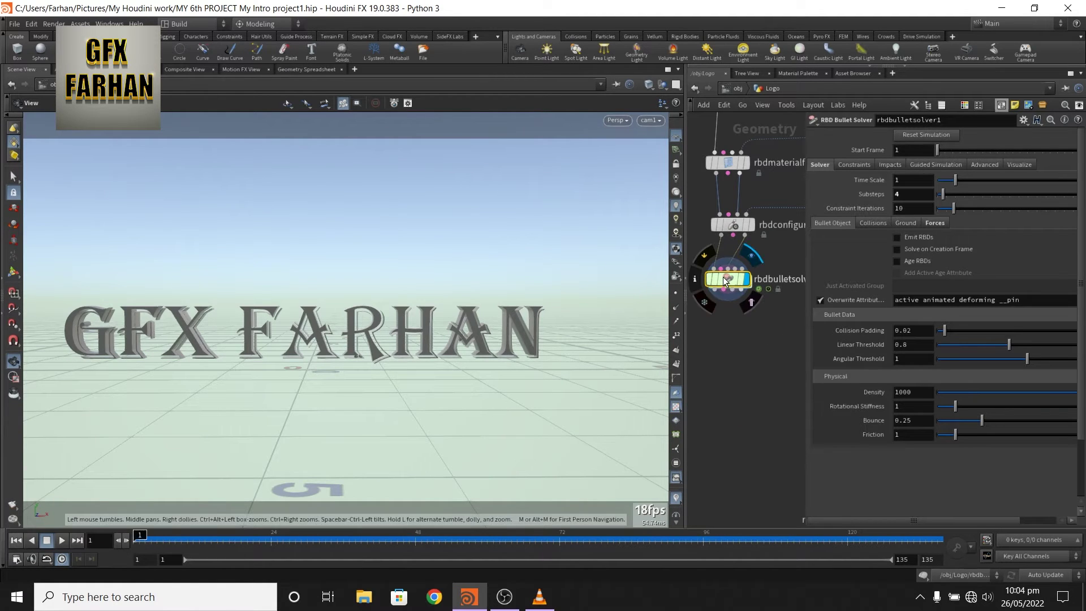
click(937, 224)
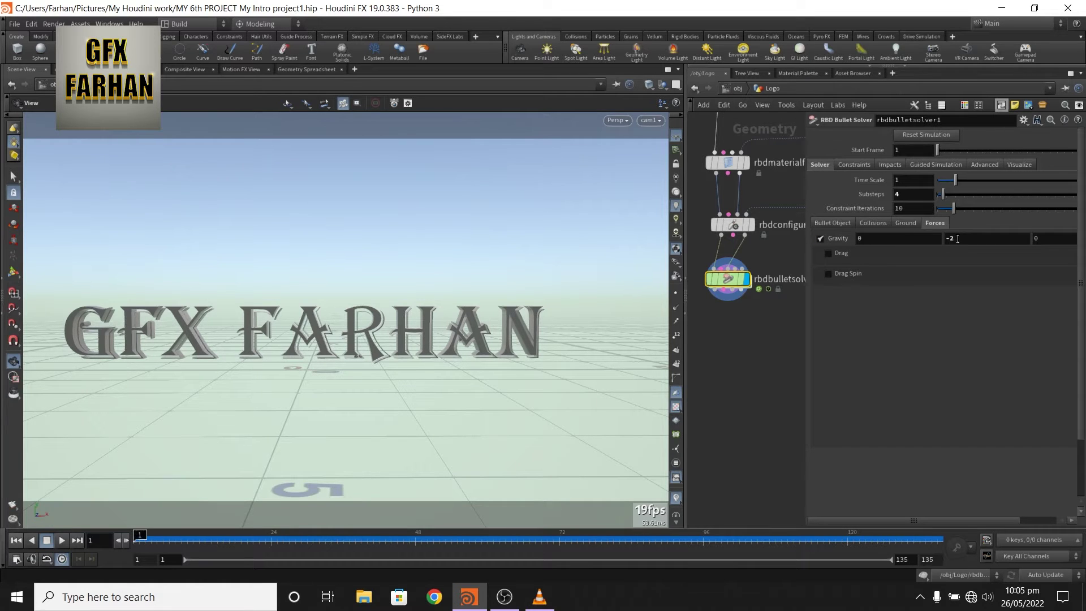
Examine the POP Force settings inside the RBD Bullet Solver's forces network, and return to the Logo geometry network
double_click(728, 277)
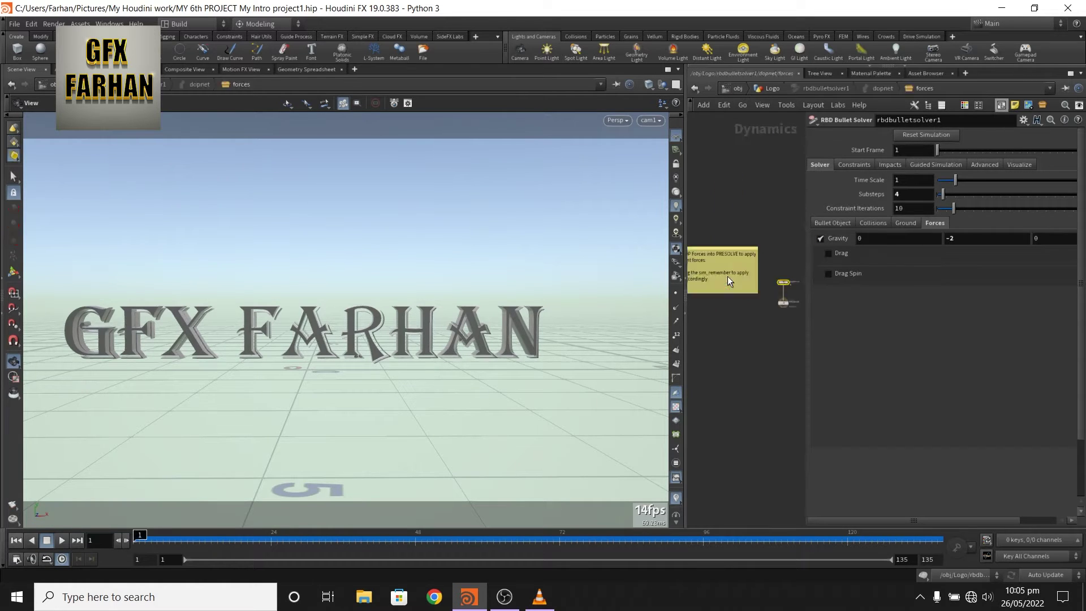
middle_drag(770, 329, 746, 361)
scroll(745, 361, up, 4)
middle_drag(799, 272, 741, 328)
scroll(747, 322, up, 3)
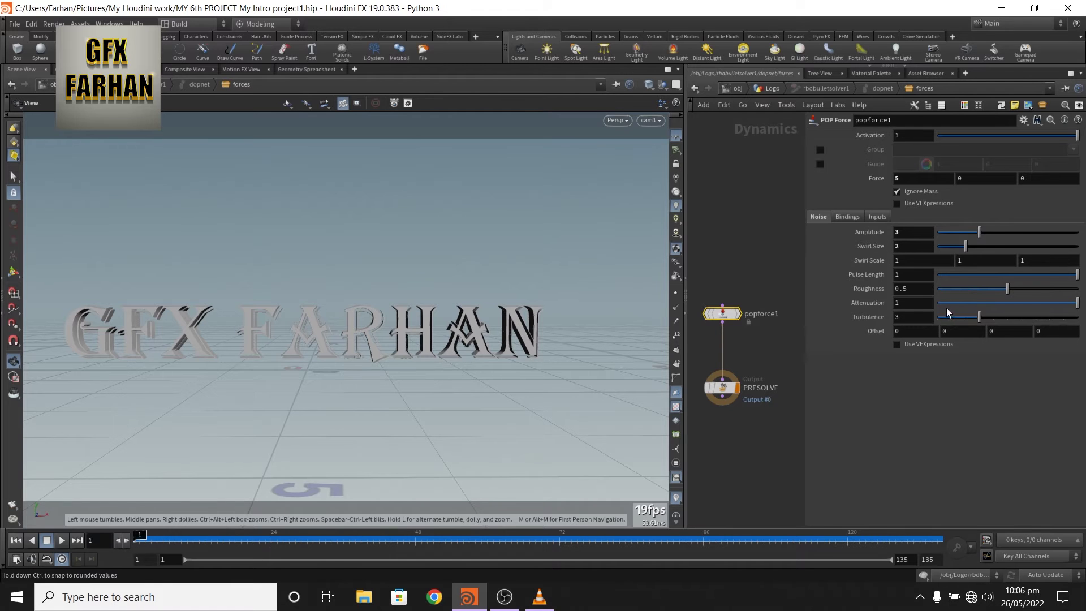
key(u)
key(u)
key(u)
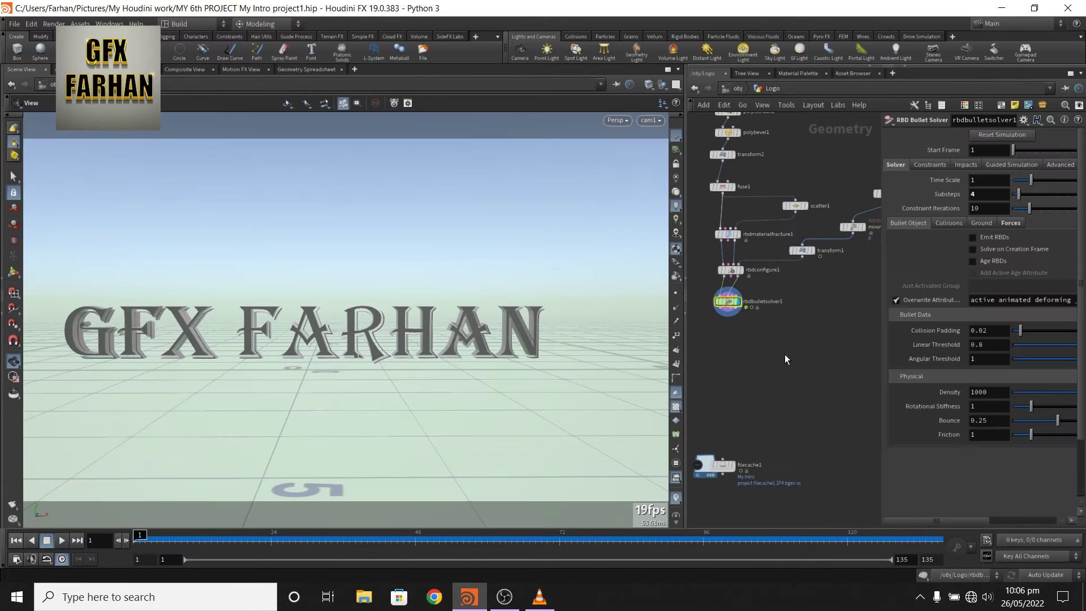
Place the File Cache node below the RBD Bullet Solver, connect it to the solver's first output and display it
drag(749, 466, 753, 361)
scroll(756, 316, up, 3)
drag(735, 301, 753, 404)
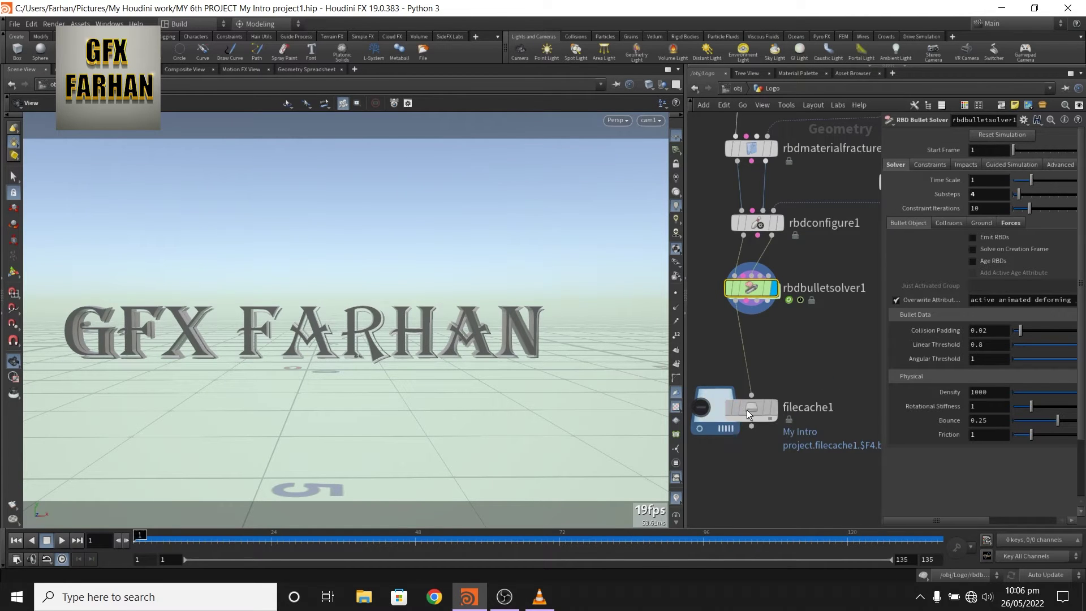
click(752, 407)
drag(880, 370, 828, 362)
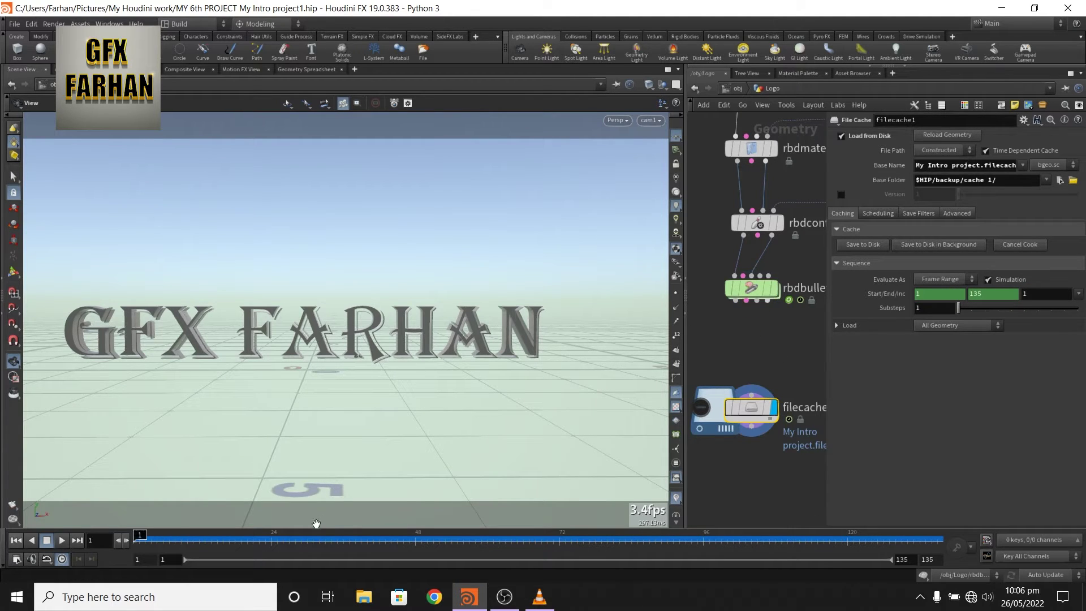
Play and scrub through the cached simulation to examine the title's dispersal, returning to frame 1
click(62, 540)
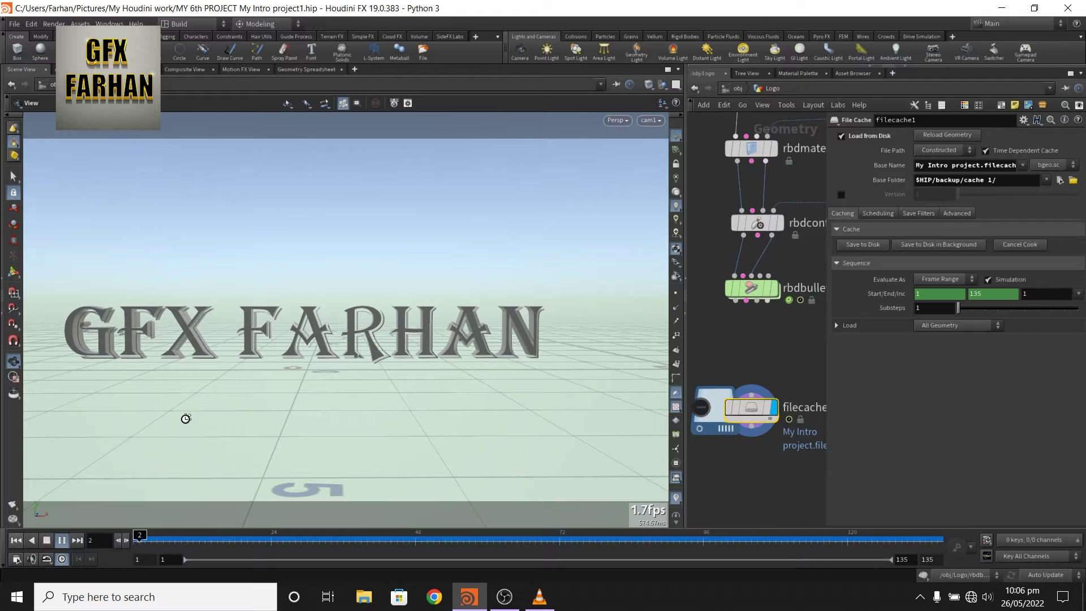
click(63, 541)
drag(187, 536, 806, 540)
click(16, 540)
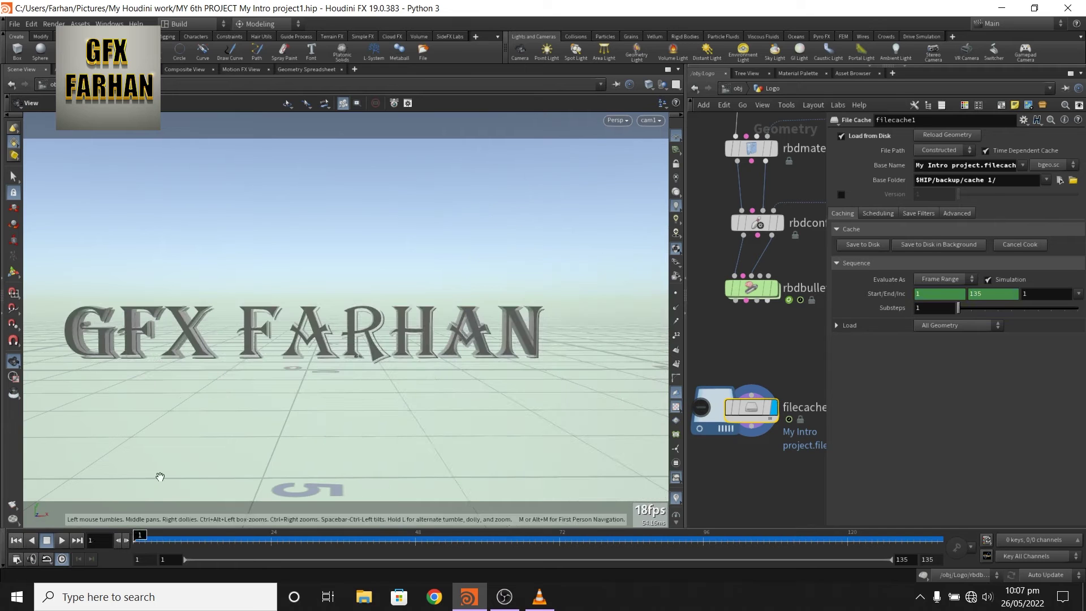
scroll(755, 461, down, 5)
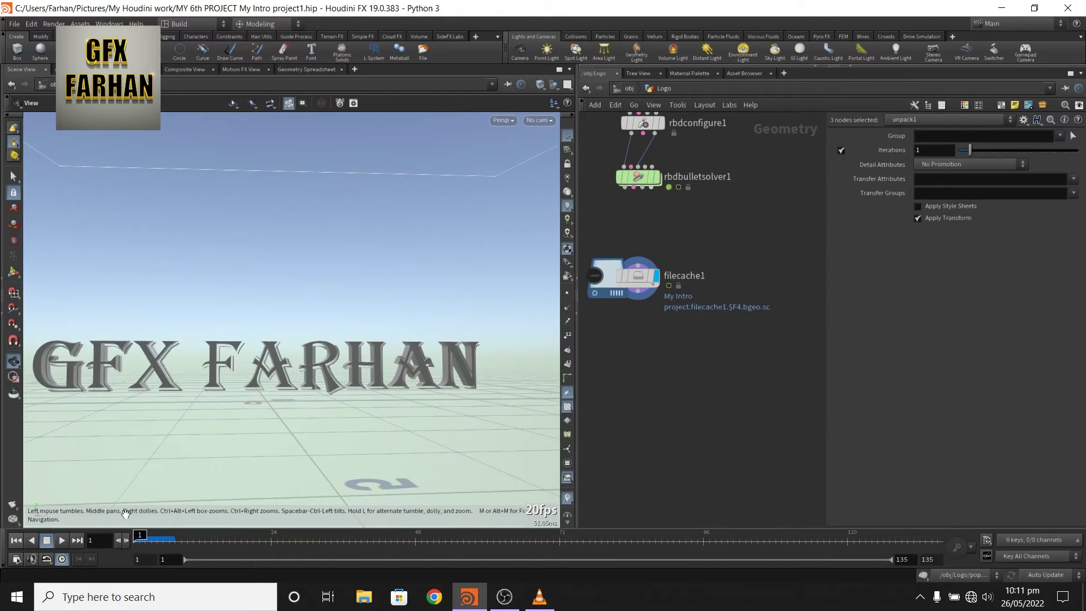
Go to frame 40 and examine the disintegrating letters of the title up close
drag(139, 536, 366, 538)
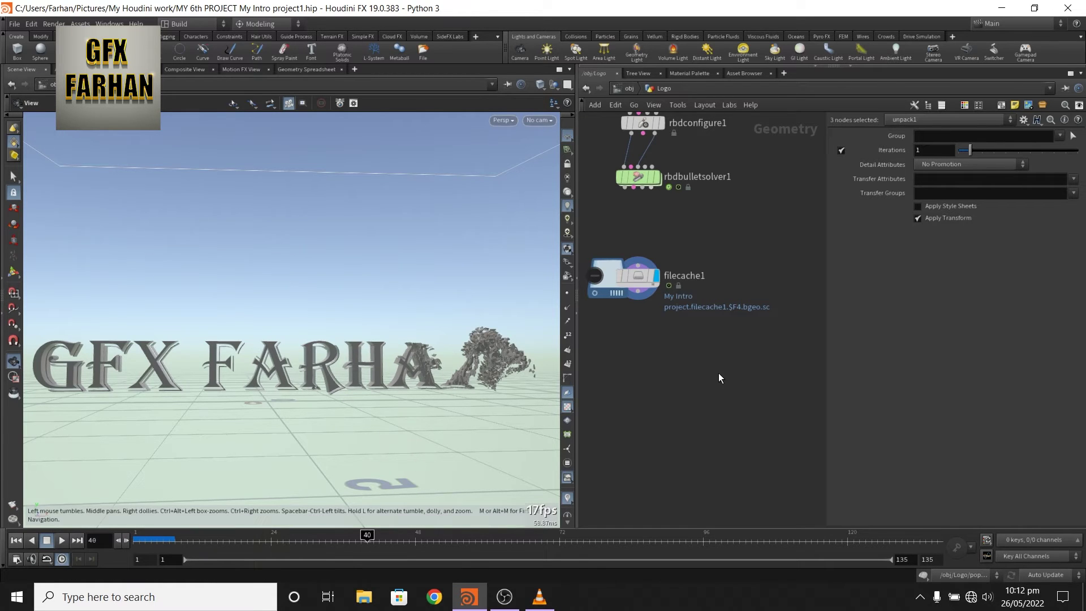
scroll(483, 381, up, 3)
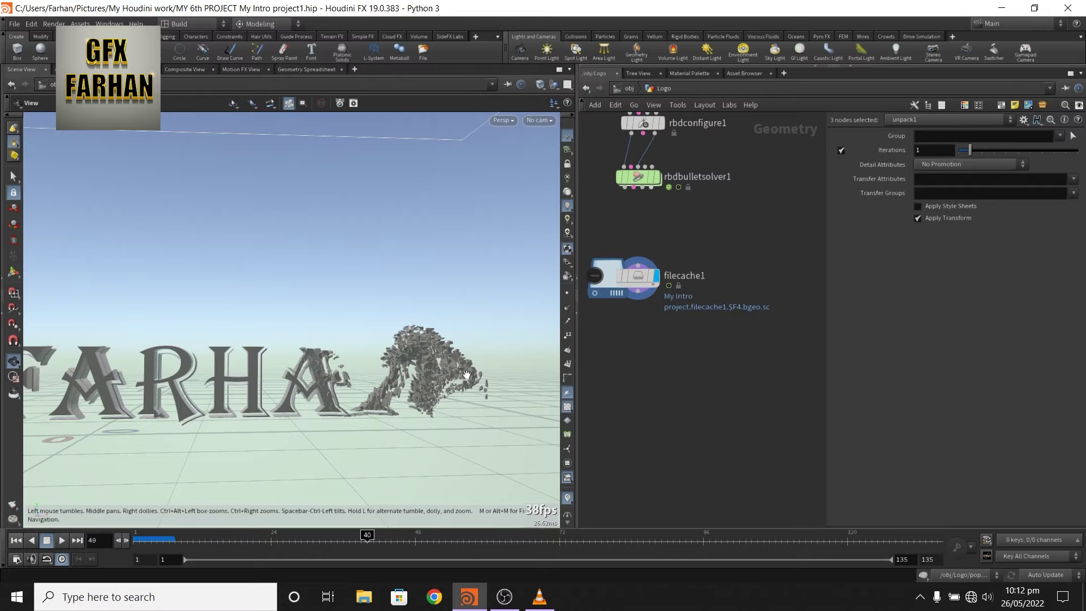
right_drag(483, 381, 506, 362)
middle_drag(478, 414, 642, 399)
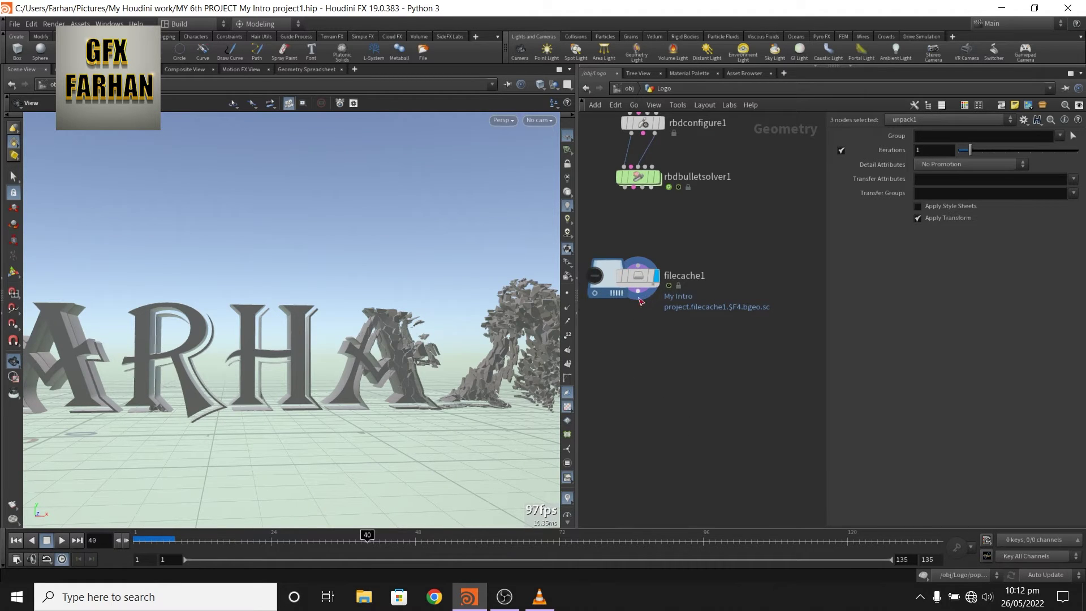
scroll(356, 362, up, 2)
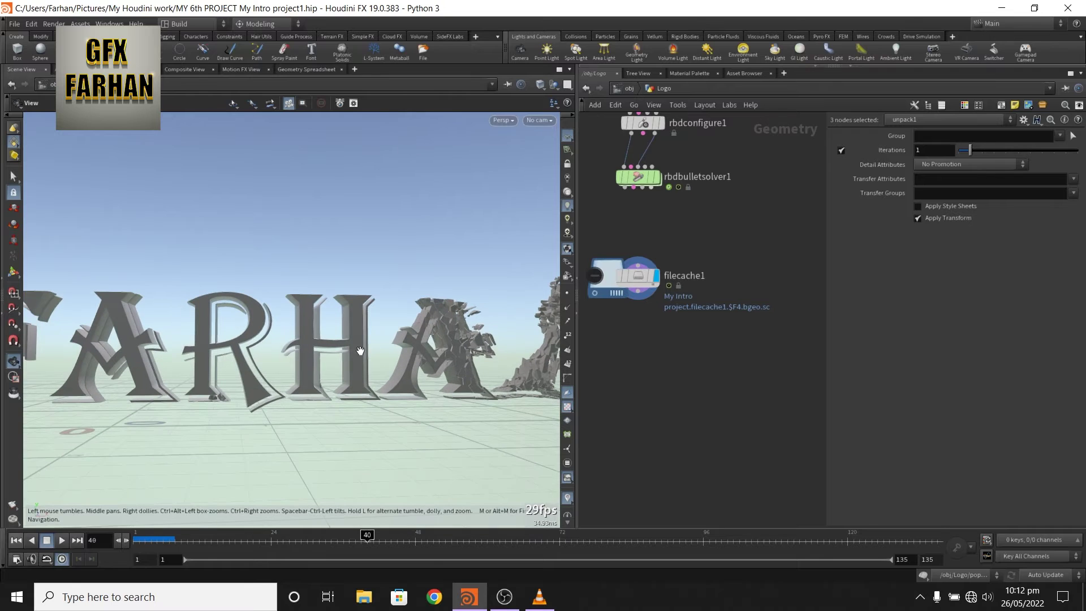
scroll(246, 392, down, 4)
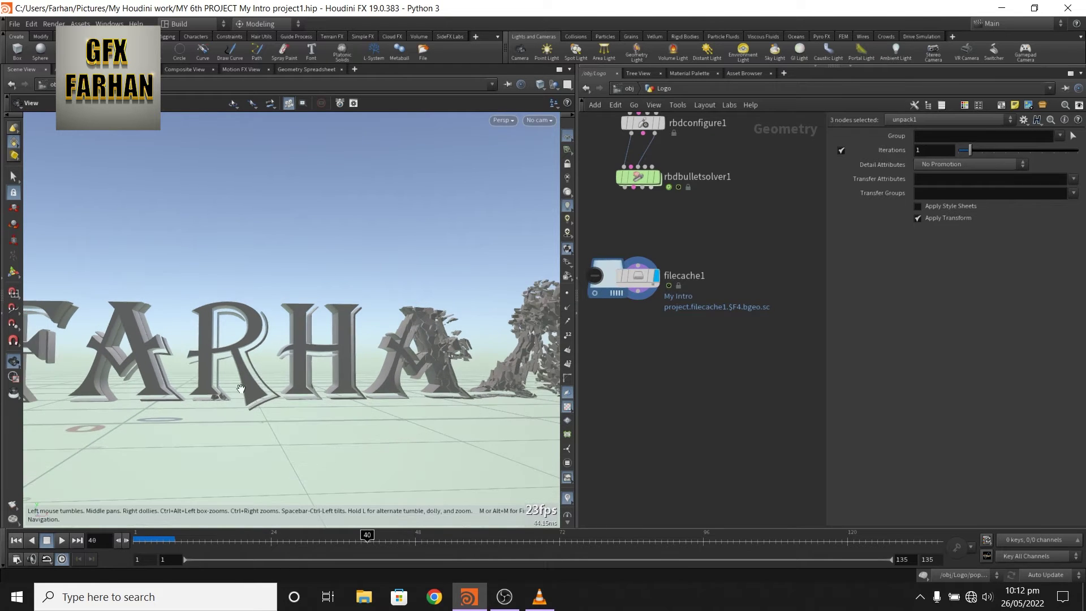
scroll(697, 411, down, 4)
scroll(693, 410, up, 4)
middle_drag(535, 387, 431, 417)
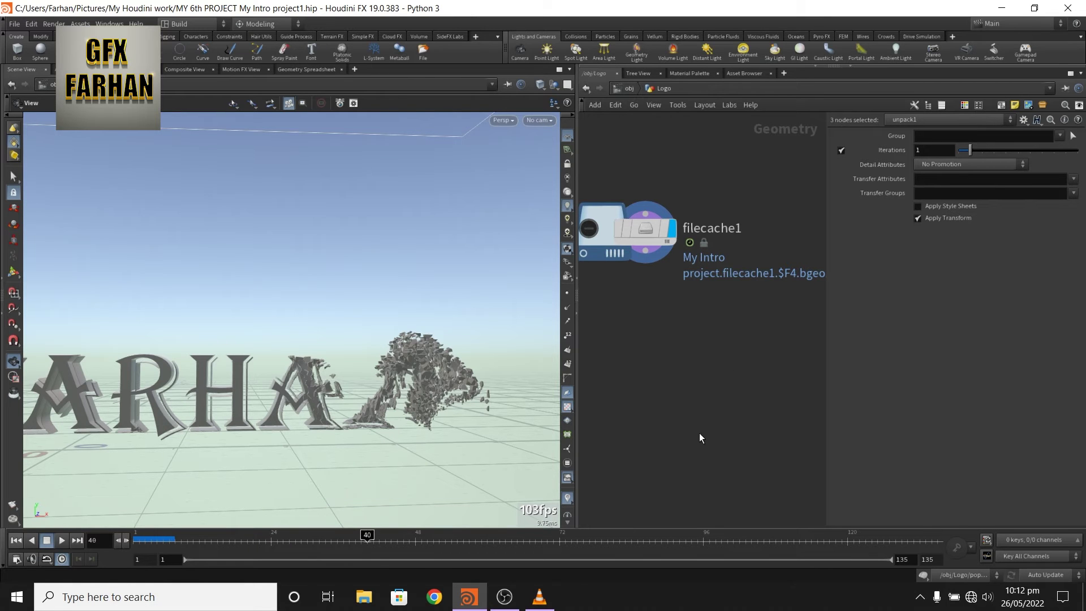
Bring the Unpack, Trail and Delete node chain close to the File Cache node
middle_drag(712, 388, 679, 300)
scroll(677, 335, down, 5)
middle_drag(645, 227, 653, 339)
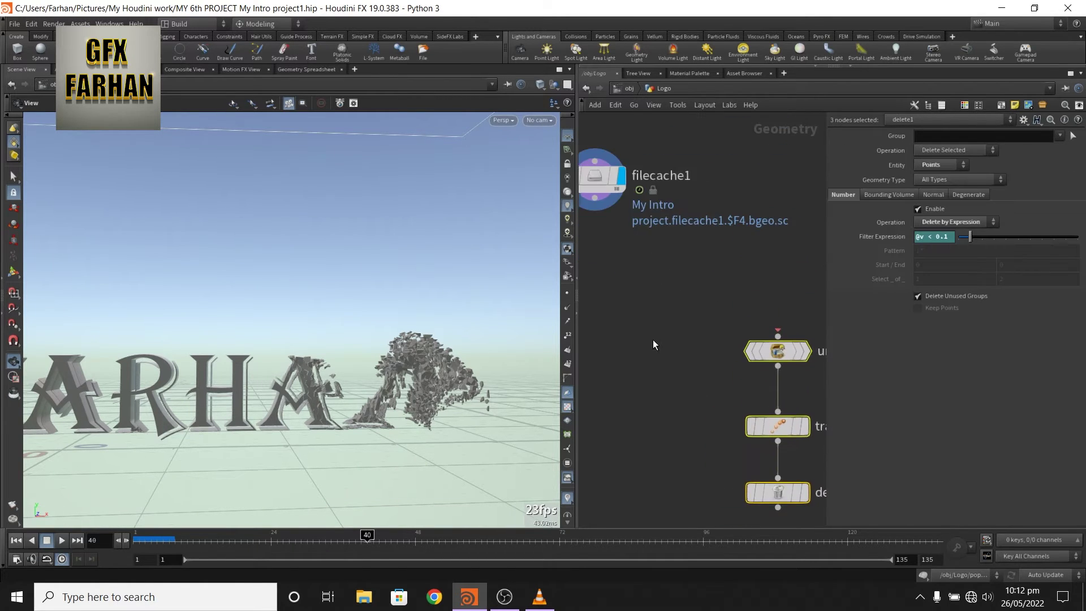
scroll(673, 328, down, 3)
scroll(656, 304, up, 5)
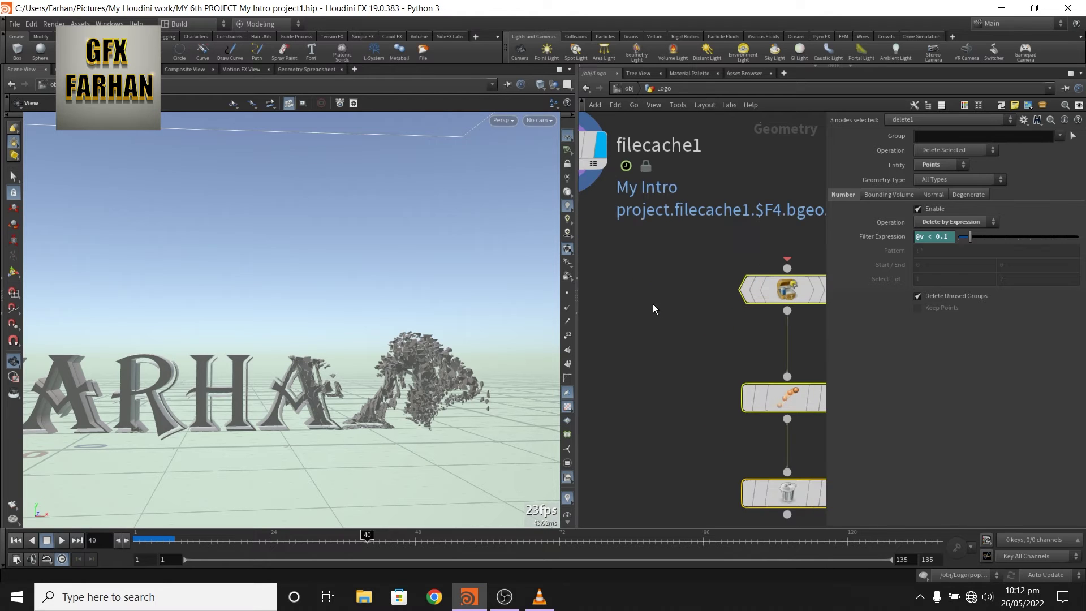
scroll(645, 310, down, 4)
mouse_move(699, 313)
drag(699, 313, 609, 312)
mouse_move(657, 300)
middle_down()
mouse_move(747, 288)
mouse_move(649, 295)
middle_up()
drag(650, 297, 724, 289)
scroll(610, 252, up, 4)
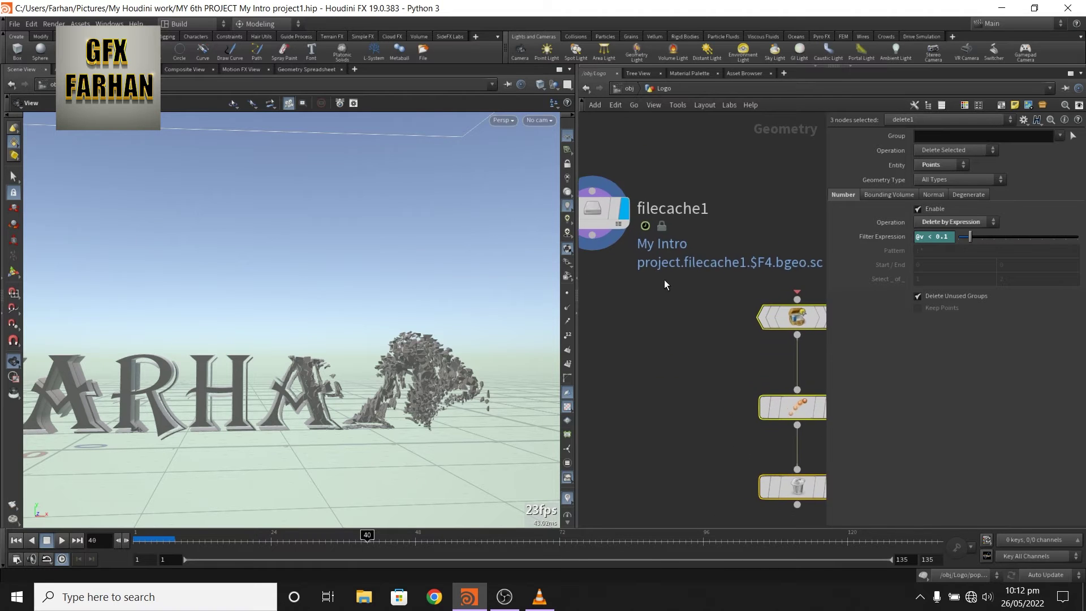
Connect the File Cache output to the Unpack node that feeds the Trail and Delete nodes
scroll(664, 280, down, 3)
drag(620, 252, 739, 292)
click(691, 322)
scroll(691, 322, up, 4)
middle_drag(693, 320, 672, 367)
scroll(621, 324, down, 4)
click(690, 312)
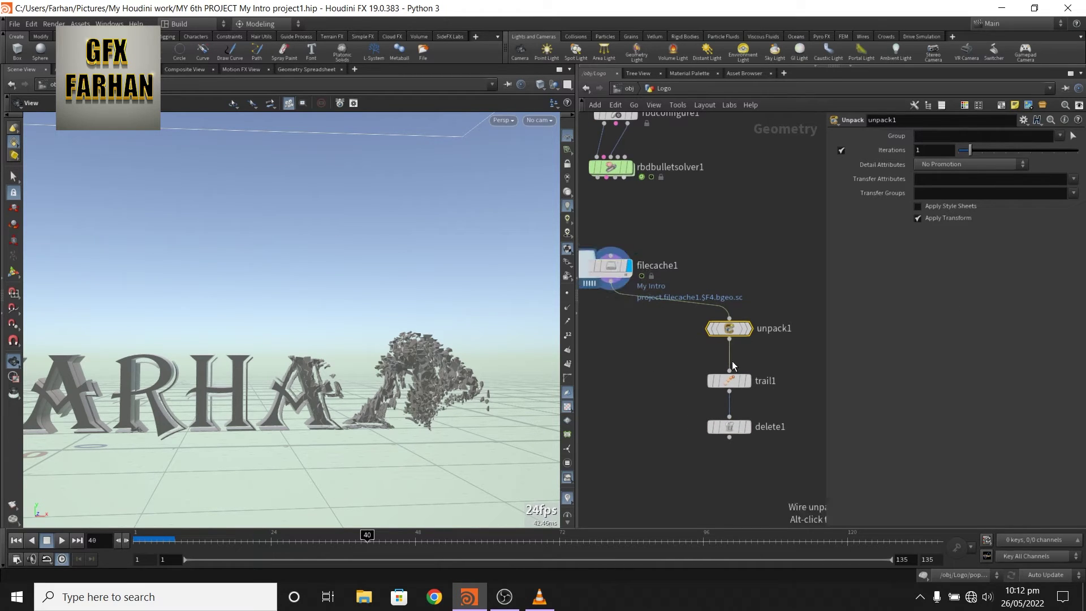
Review the Trail node's Compute Velocity setup and the Delete node's point filter expression @v < 0.1
click(732, 379)
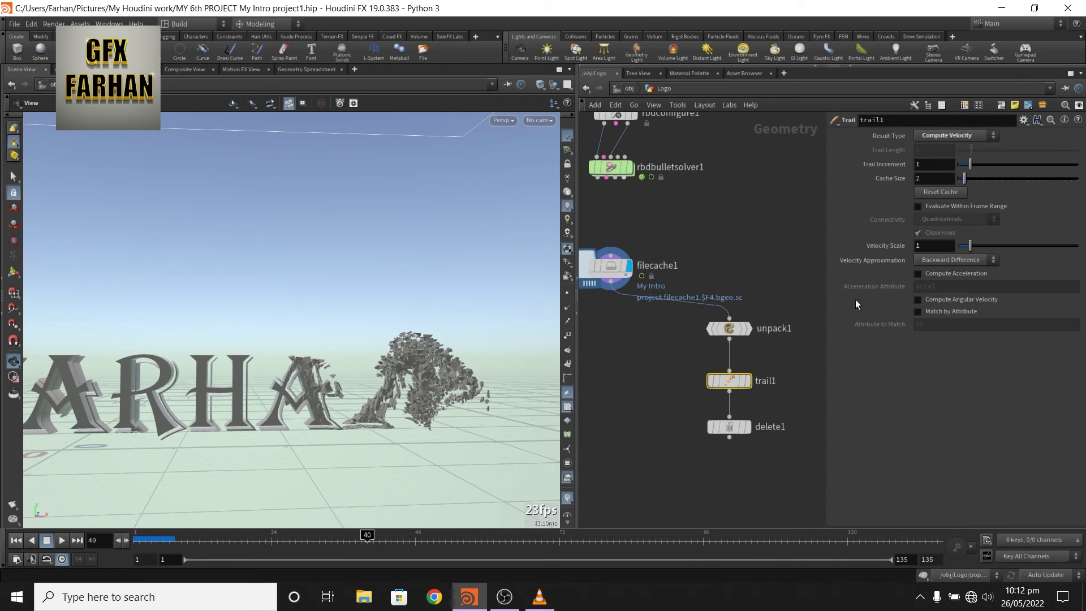
mouse_move(734, 379)
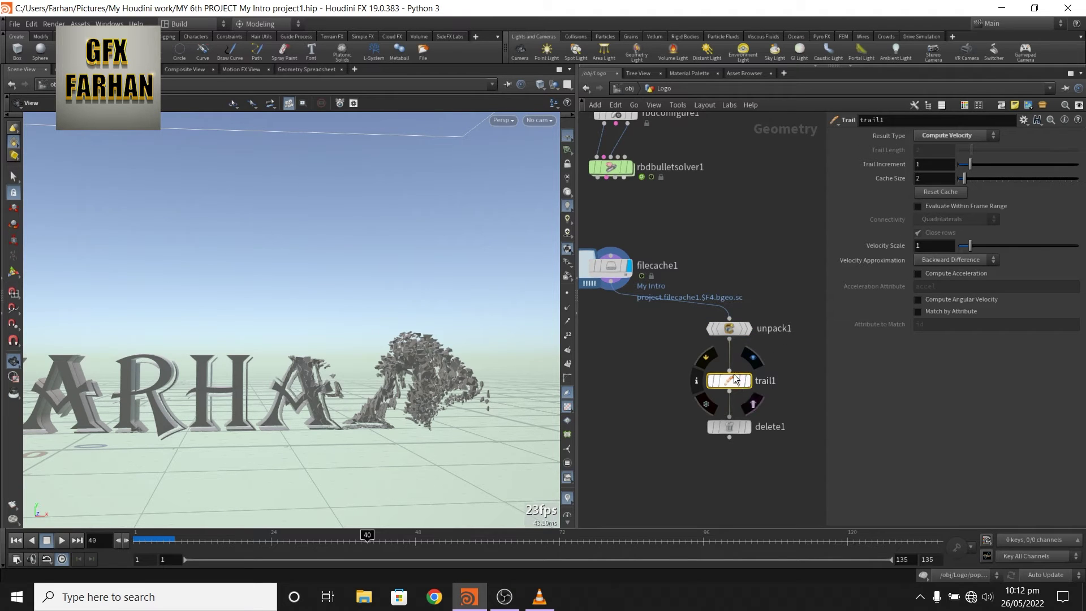
scroll(681, 435, up, 4)
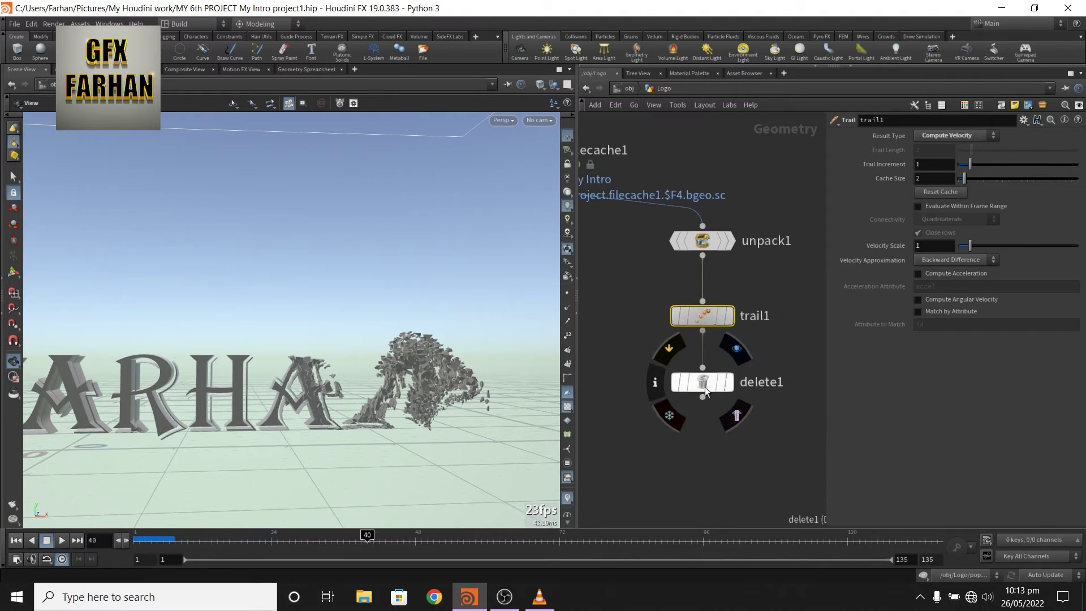
click(707, 388)
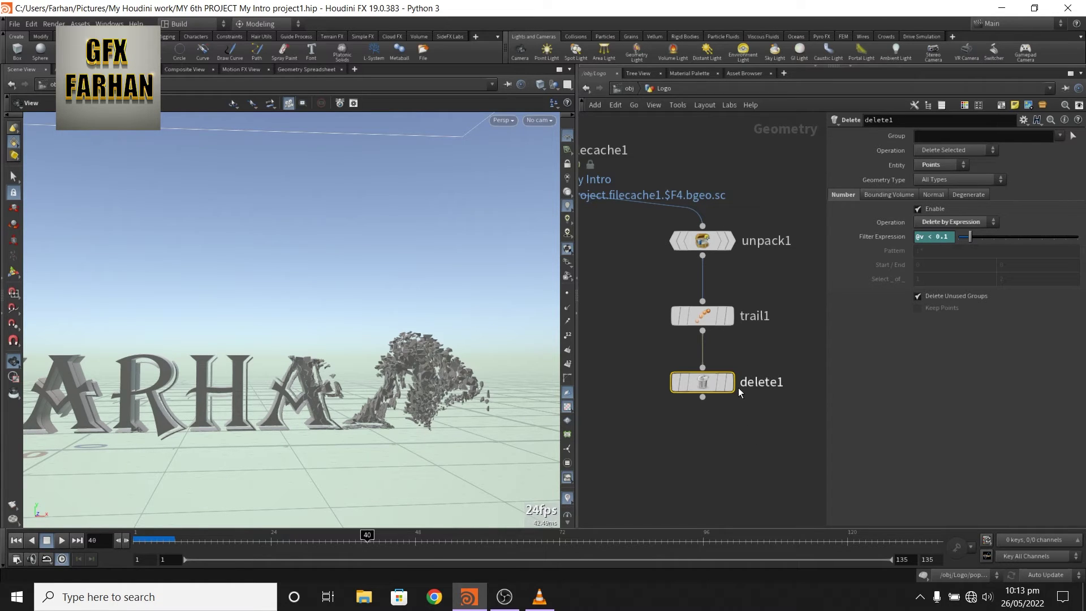
Display the Delete node's output, check the moving pieces at an earlier frame and return to frame 1
mouse_move(731, 386)
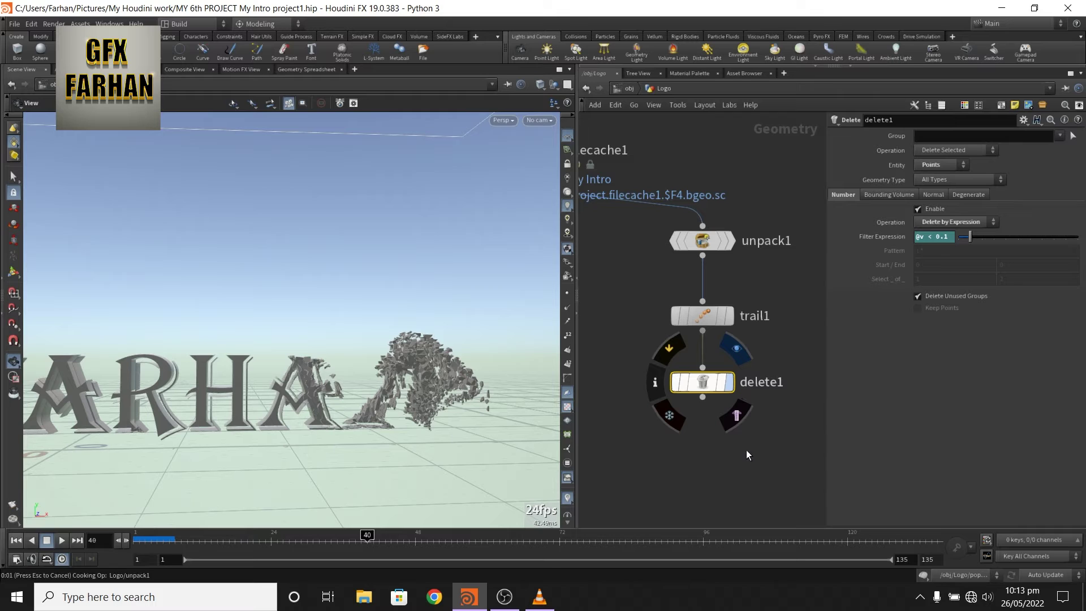
click(728, 382)
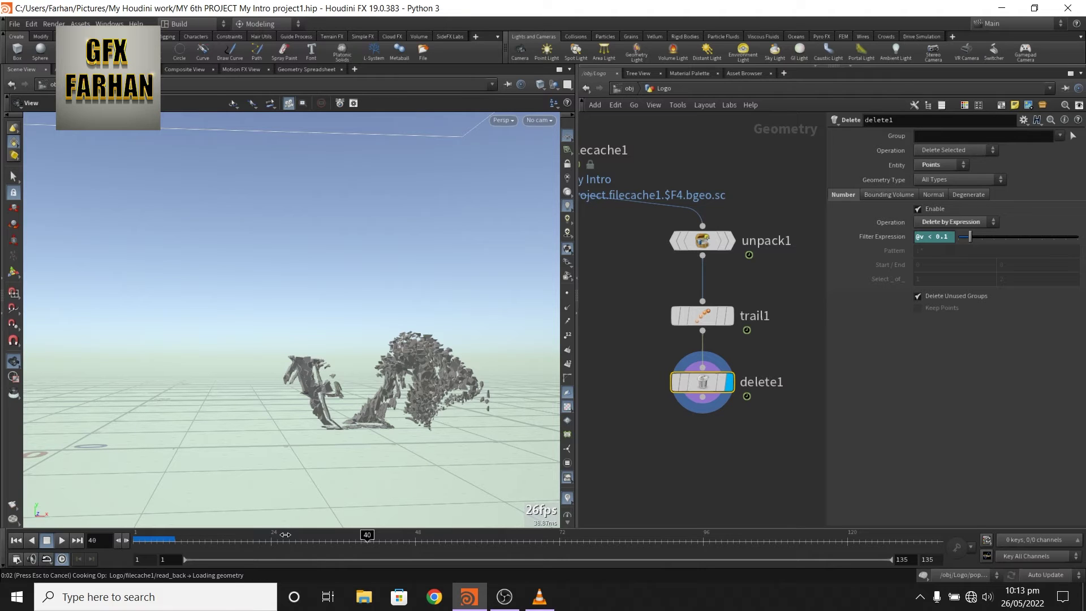
click(285, 535)
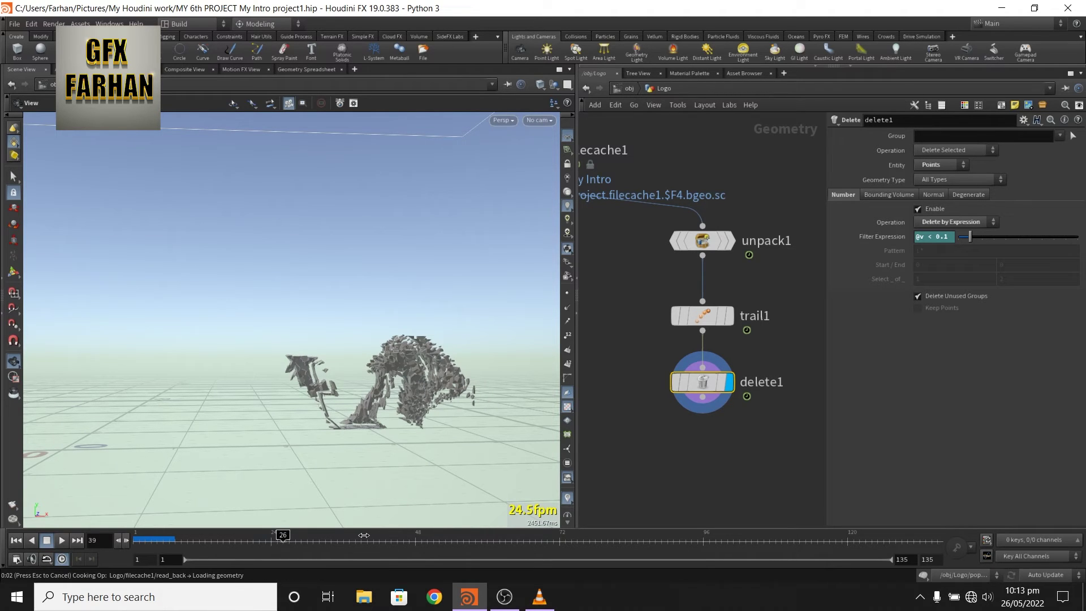
click(15, 540)
Move the popnet node up below the Delete node and connect the Delete output to its first input
middle_drag(809, 226, 731, 261)
scroll(731, 261, down, 5)
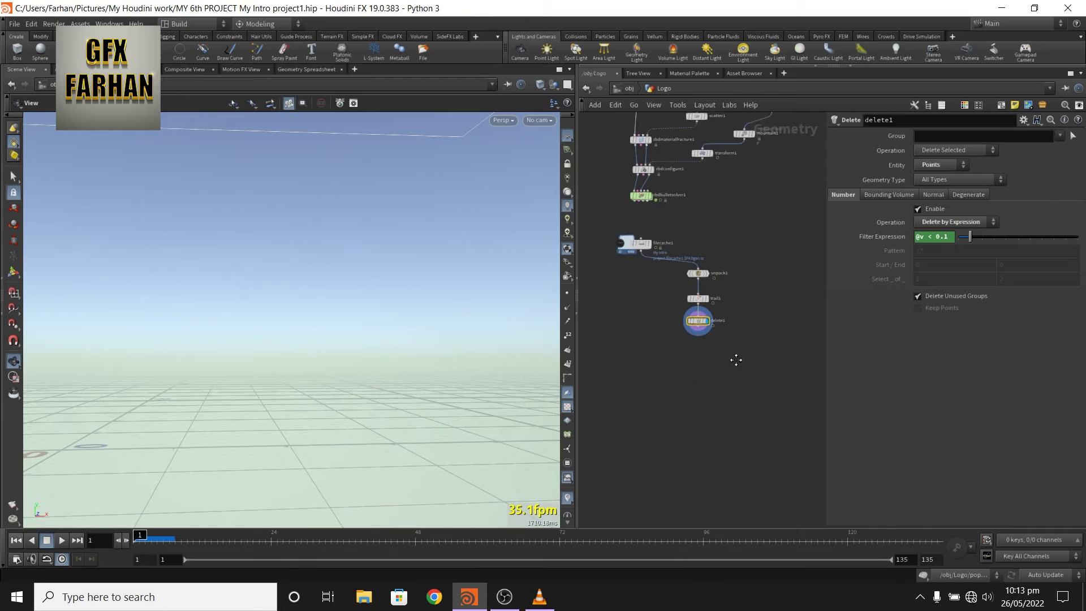
middle_drag(736, 359, 735, 355)
scroll(718, 385, down, 2)
middle_drag(734, 422, 725, 372)
drag(691, 410, 743, 453)
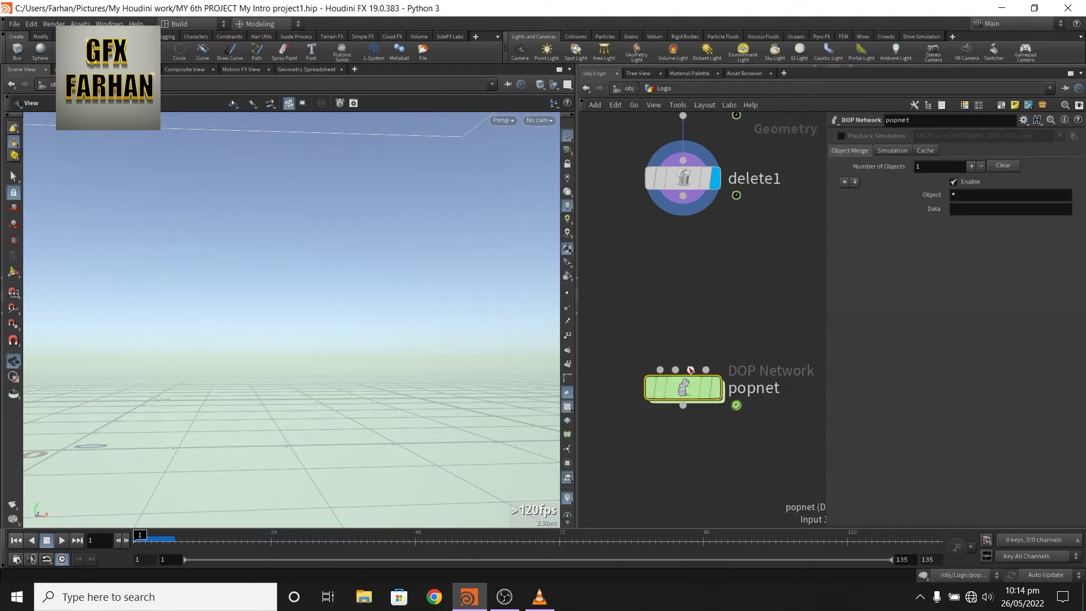
drag(695, 380, 695, 321)
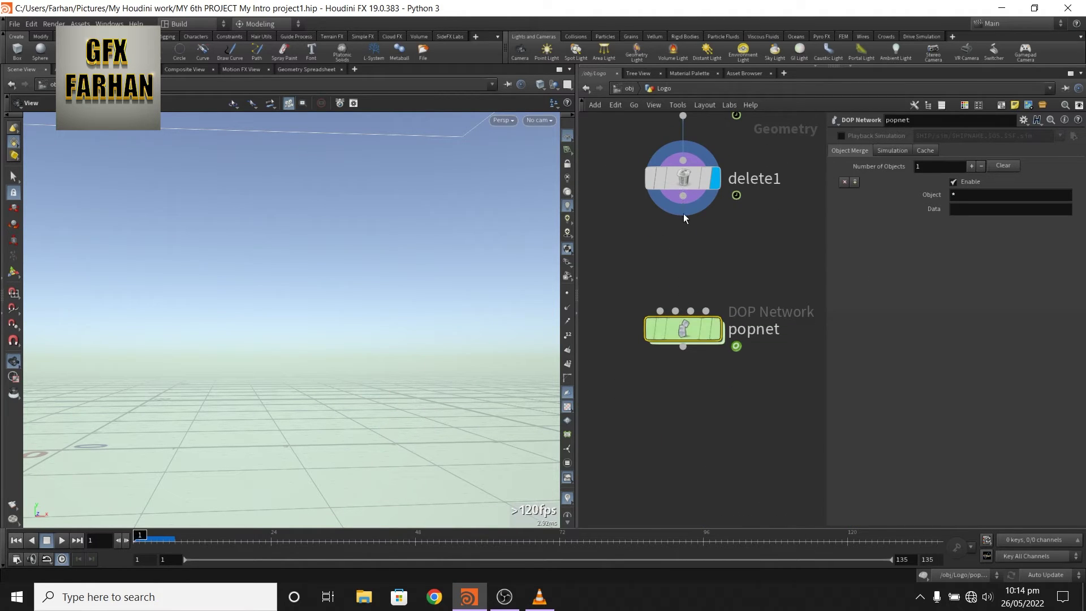
drag(684, 212, 673, 405)
text(pop)
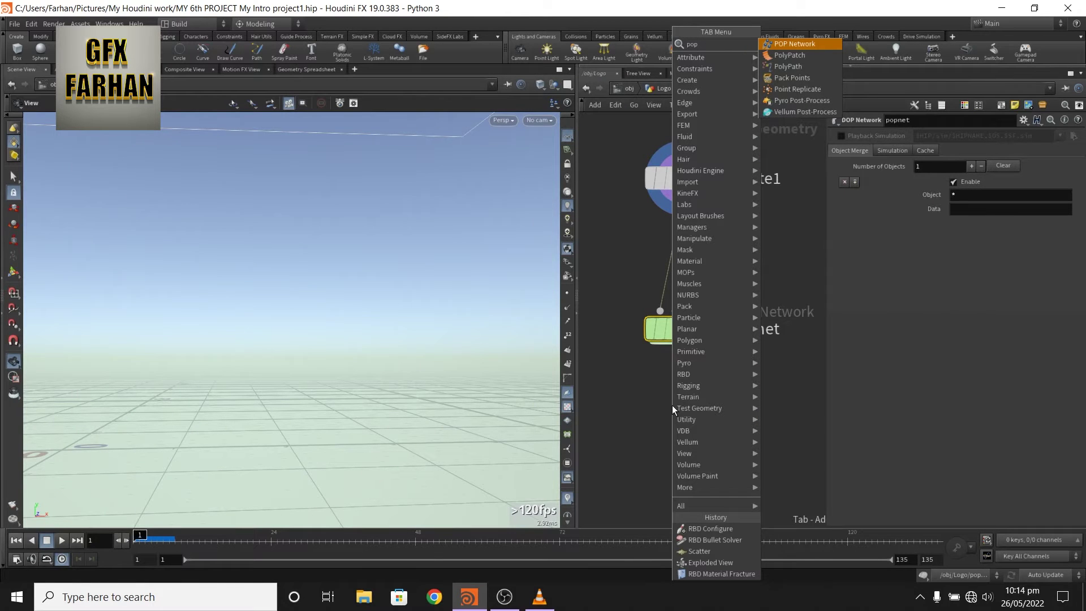
key(Return)
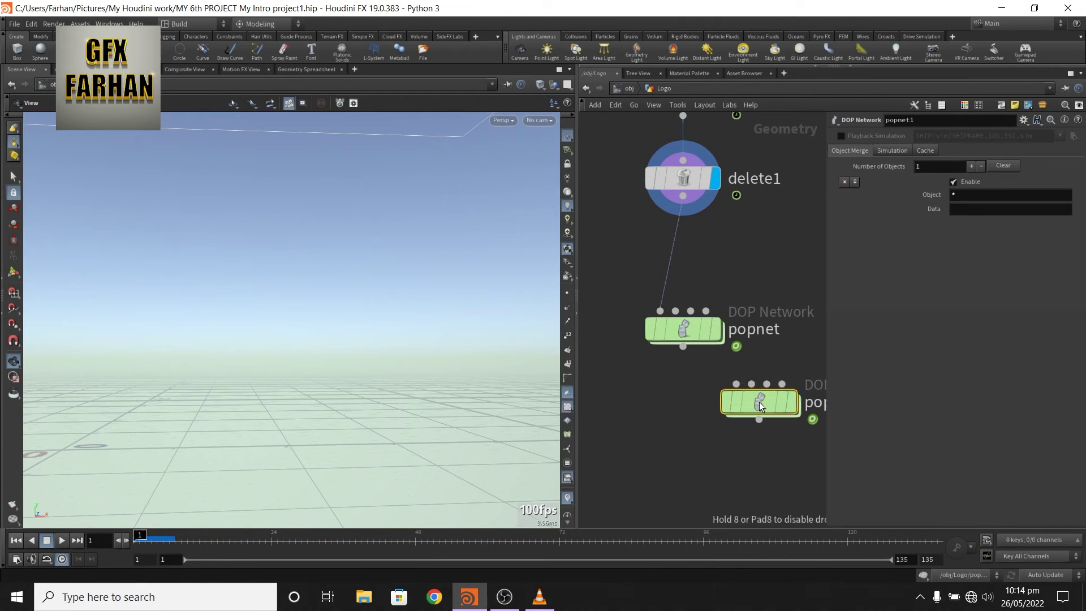
click(760, 405)
mouse_move(768, 409)
drag(697, 382, 807, 458)
key(Delete)
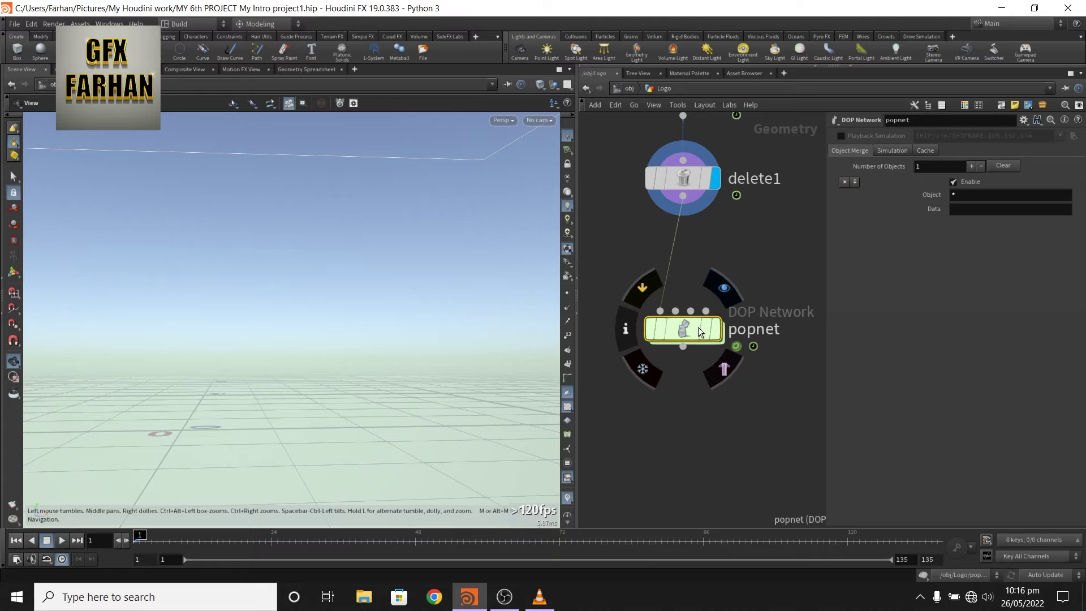
Enter the popnet network and review the POP Source's Birth and Source settings and the POP Force settings
double_click(681, 332)
mouse_move(676, 227)
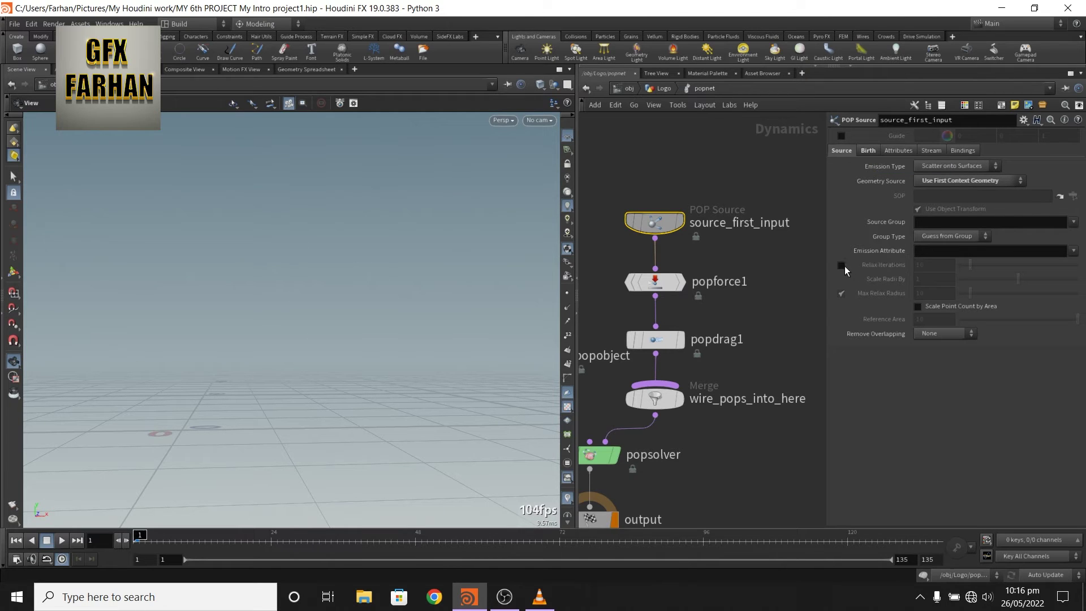
click(870, 155)
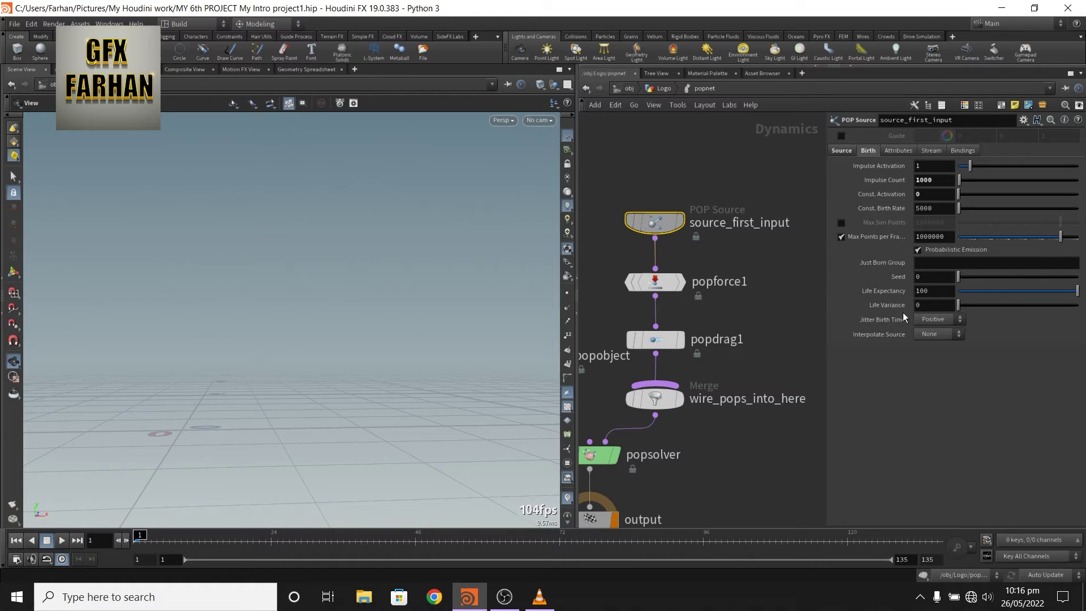
click(841, 150)
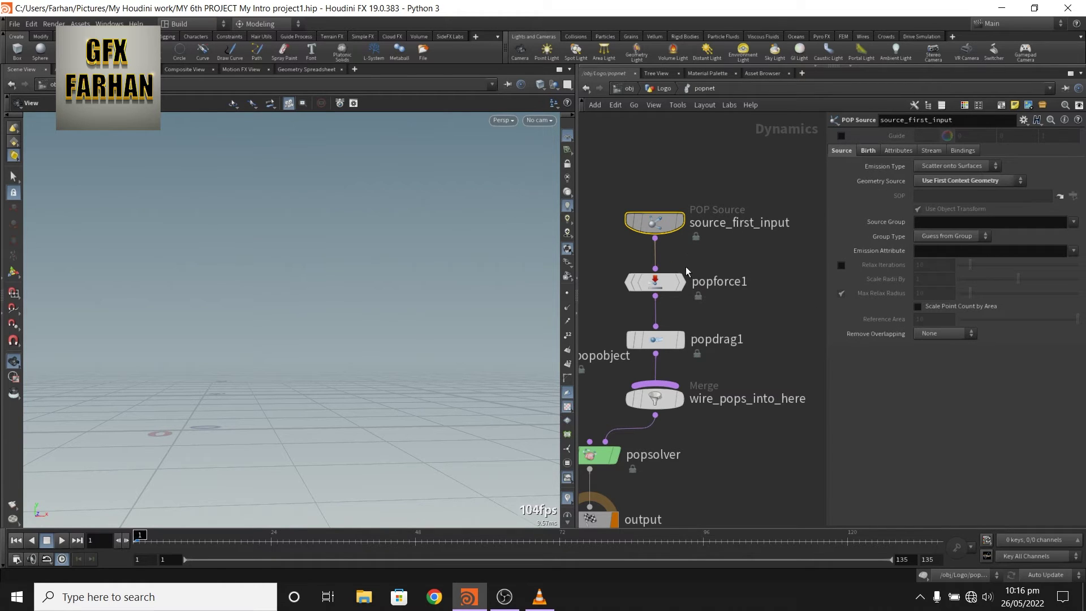
click(657, 281)
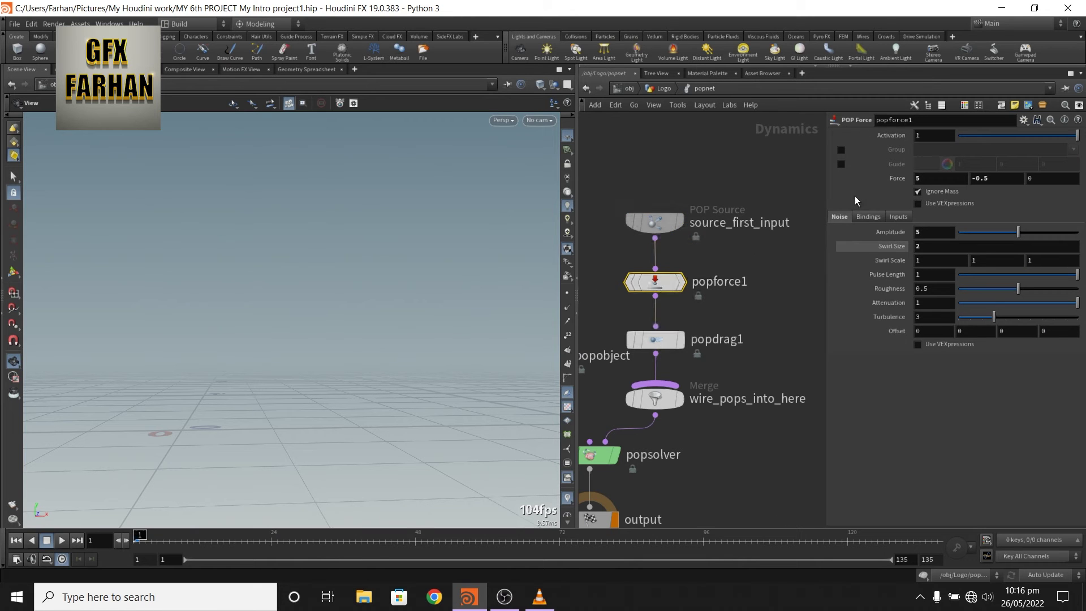
Review the POP Force node's Force, noise Amplitude and Swirl Size values and the POP Drag node's Air Resistance
double_click(934, 177)
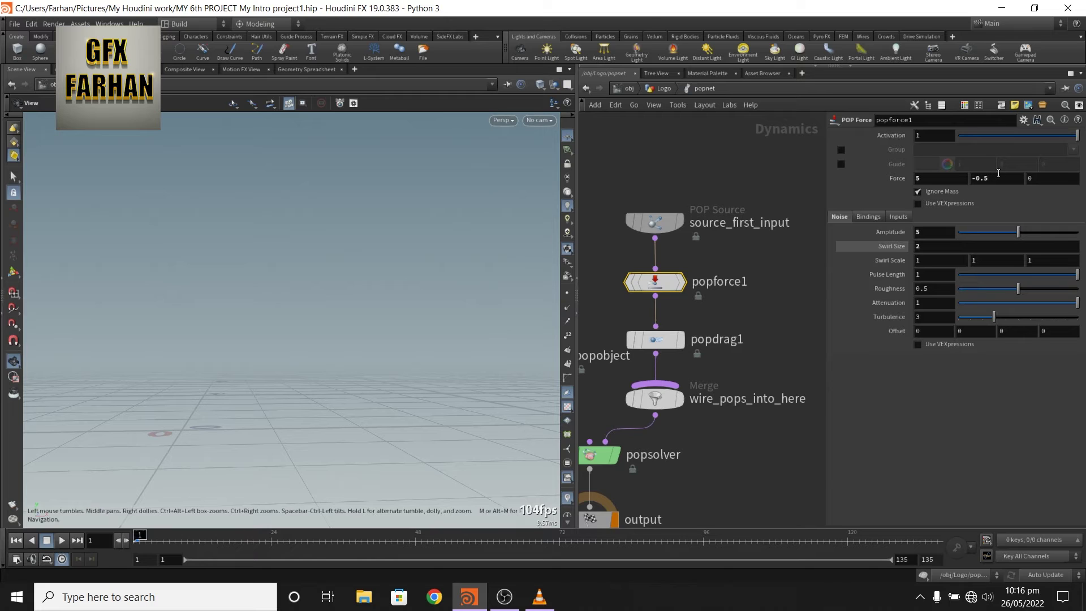
click(935, 232)
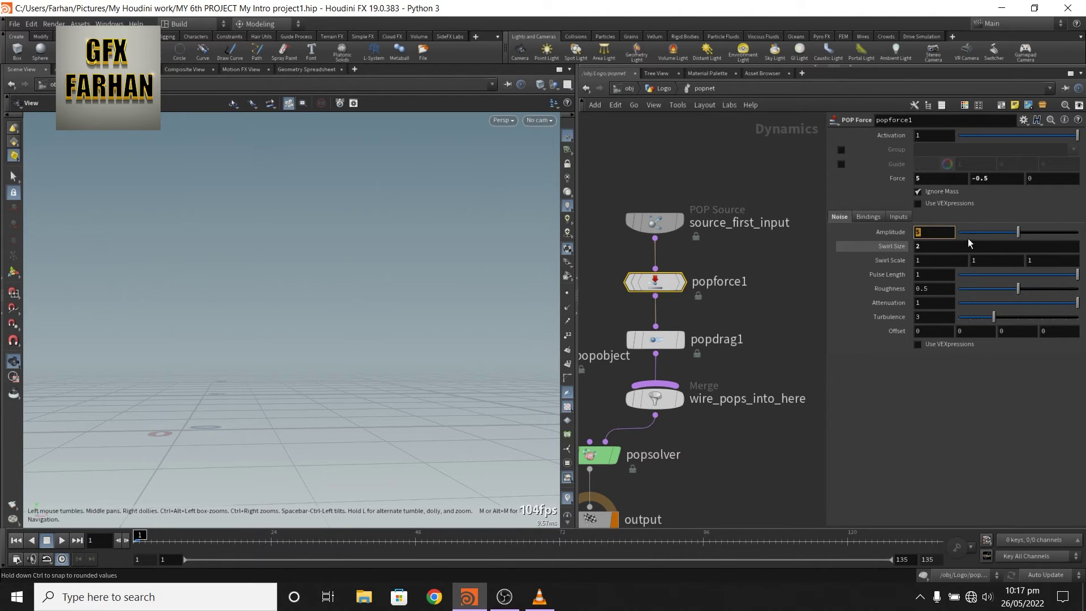
click(930, 247)
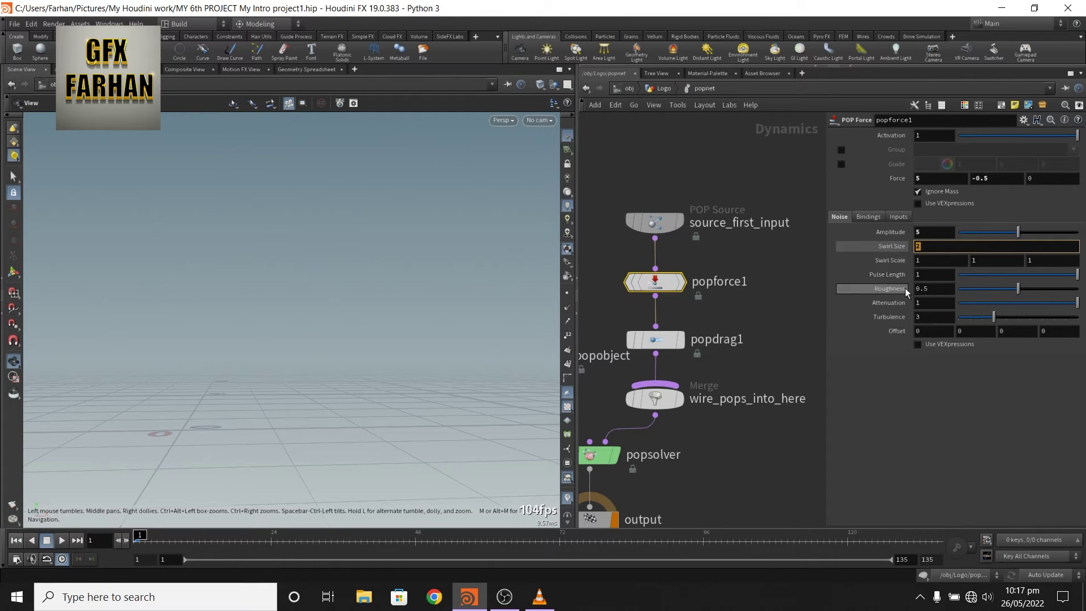
click(653, 342)
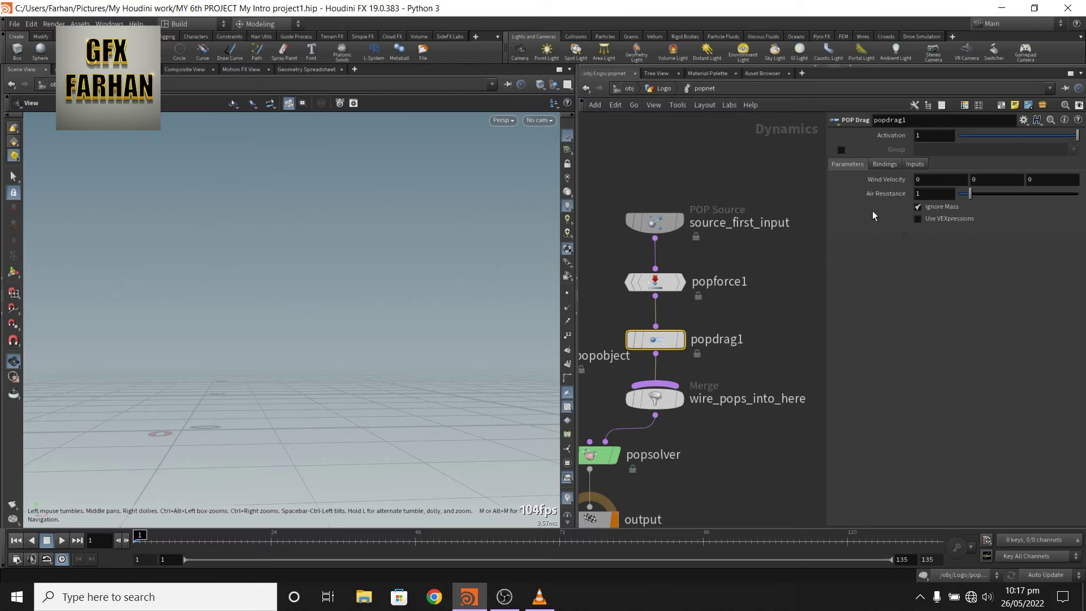
key(h)
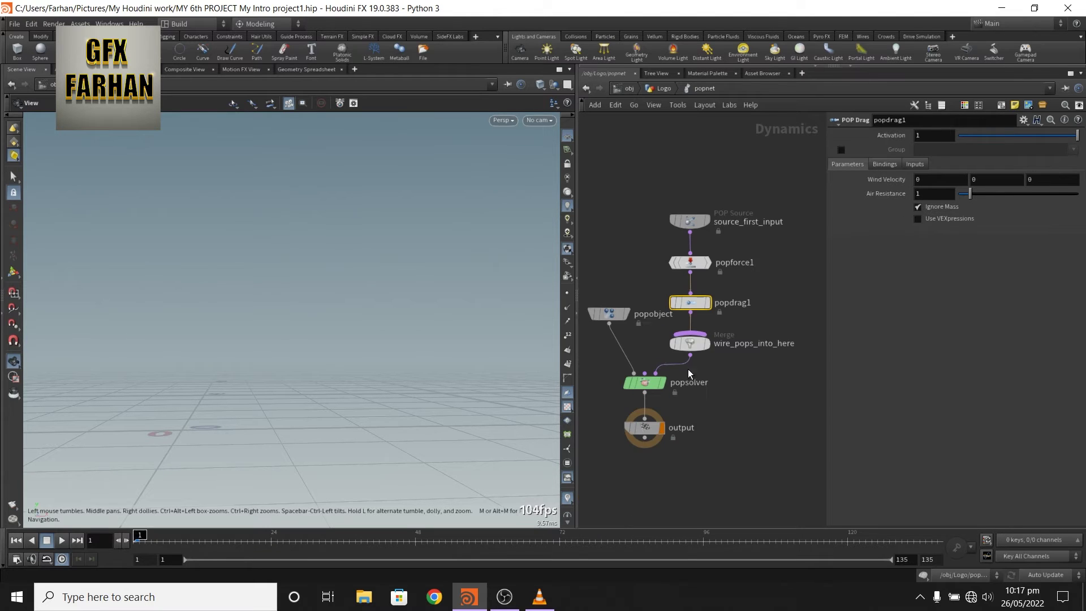
Review the POP Solver's Time Scale and its Update, Collision Behavior and Sleeping settings
click(653, 383)
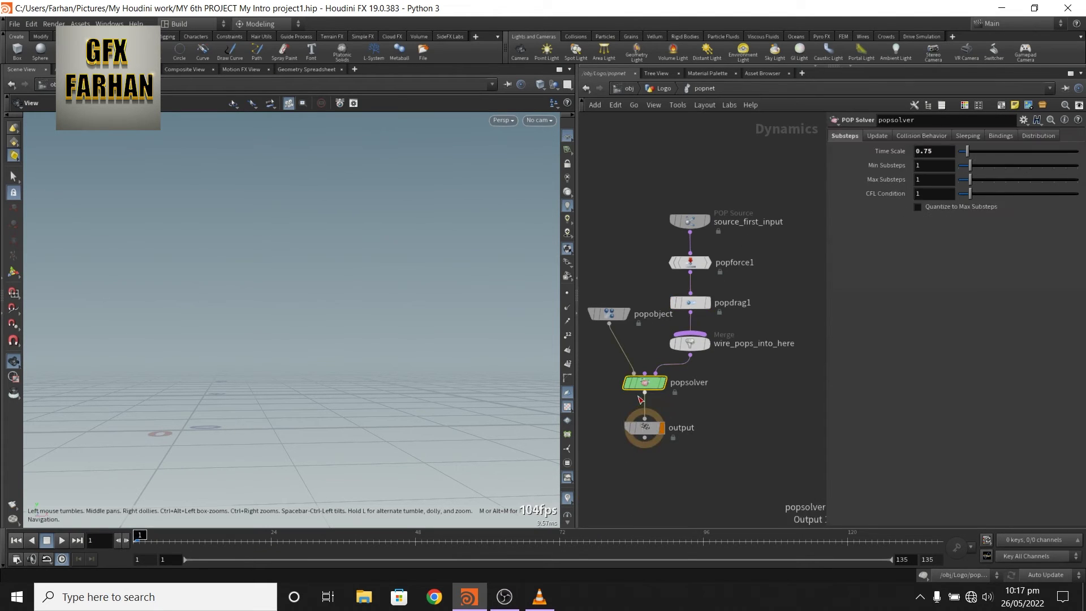
scroll(656, 381, up, 3)
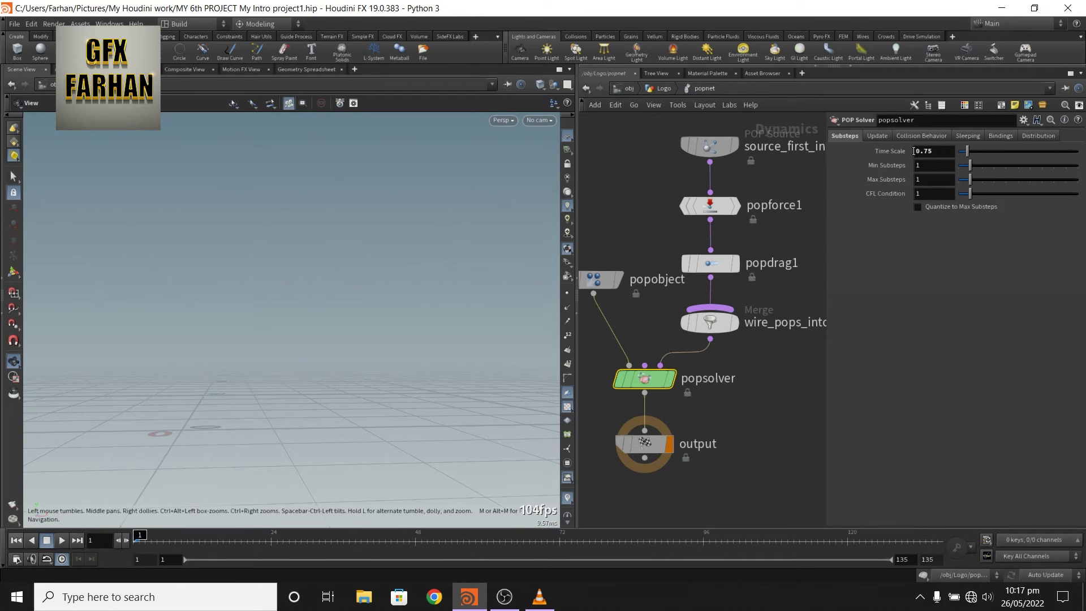
click(881, 136)
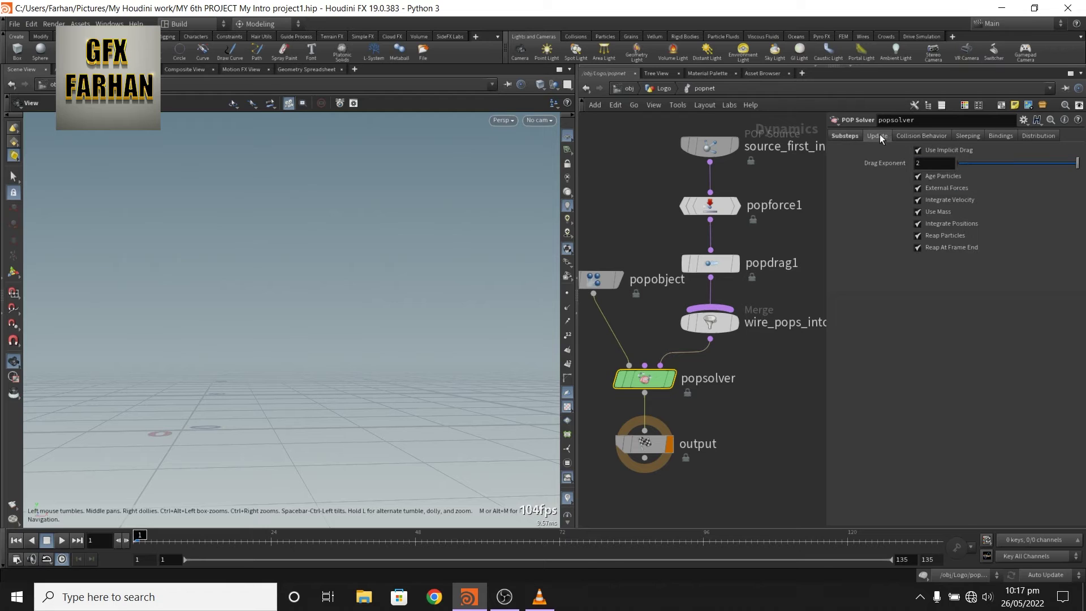
click(924, 136)
click(966, 136)
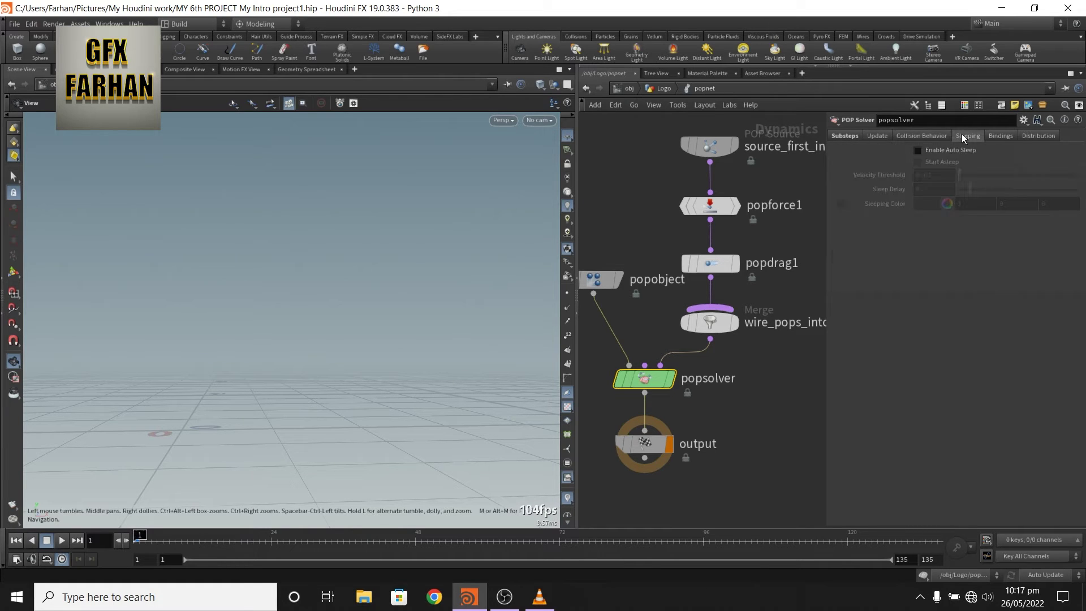
click(844, 137)
key(F2)
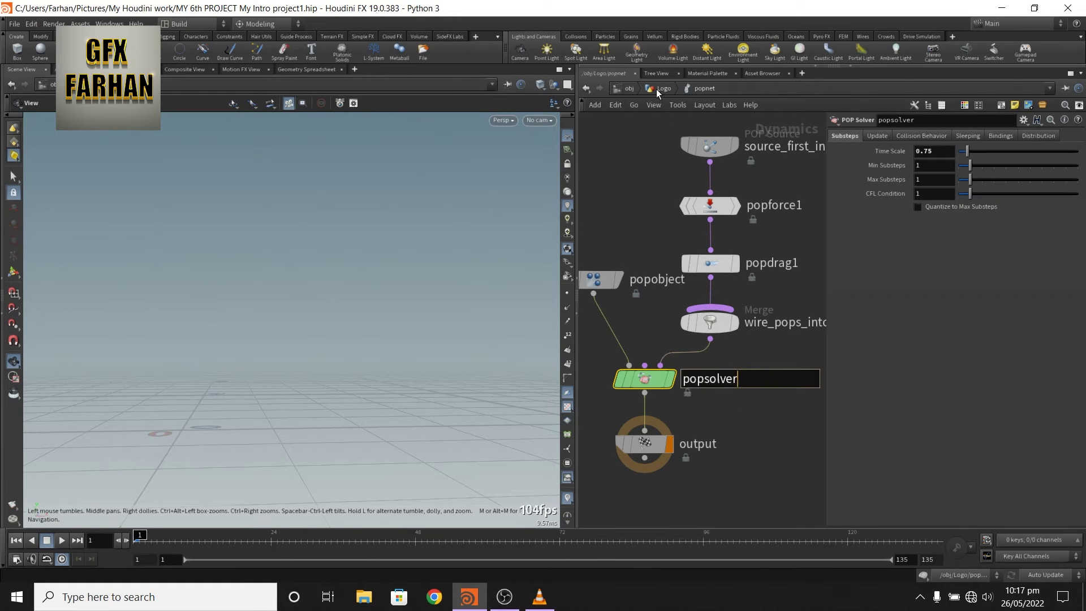
Return to the Logo network, display the popnet output and check the emitted particles at frame 39
click(659, 88)
scroll(685, 357, down, 3)
scroll(685, 390, up, 1)
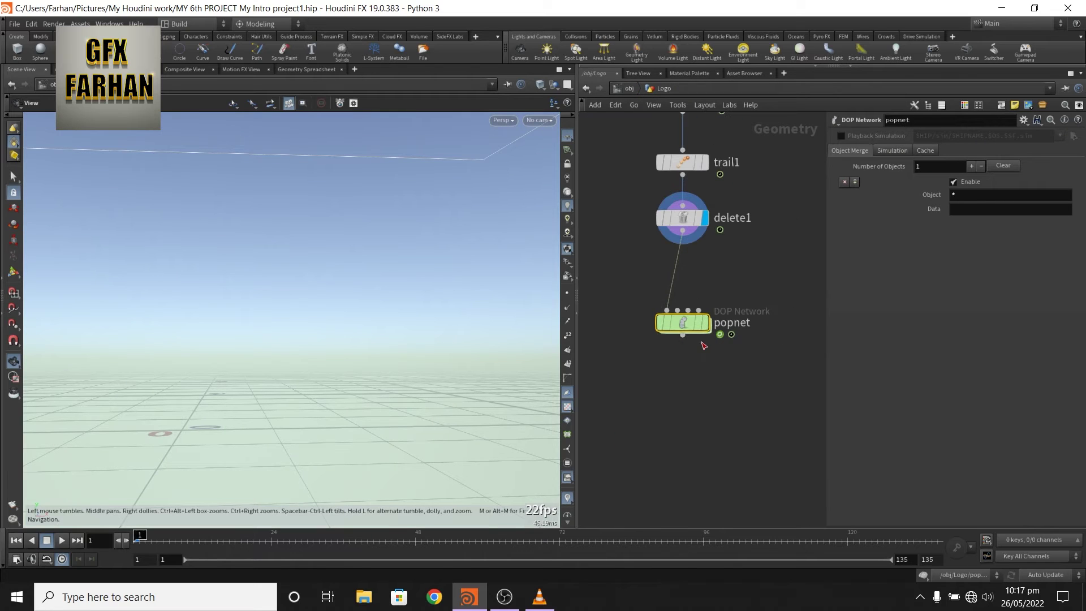
click(704, 323)
drag(139, 535, 259, 532)
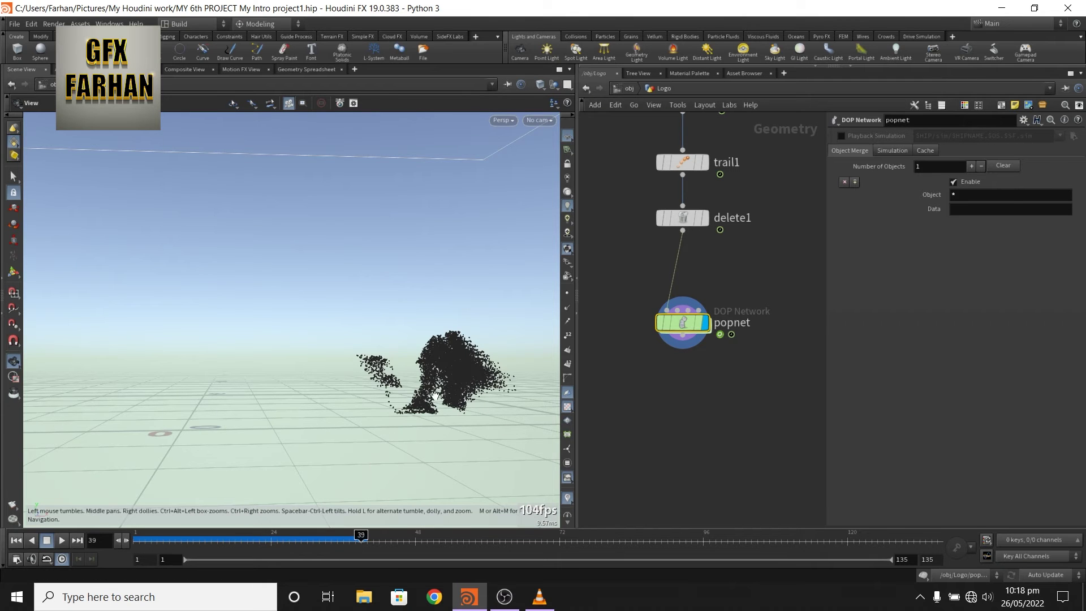
drag(435, 390, 410, 393)
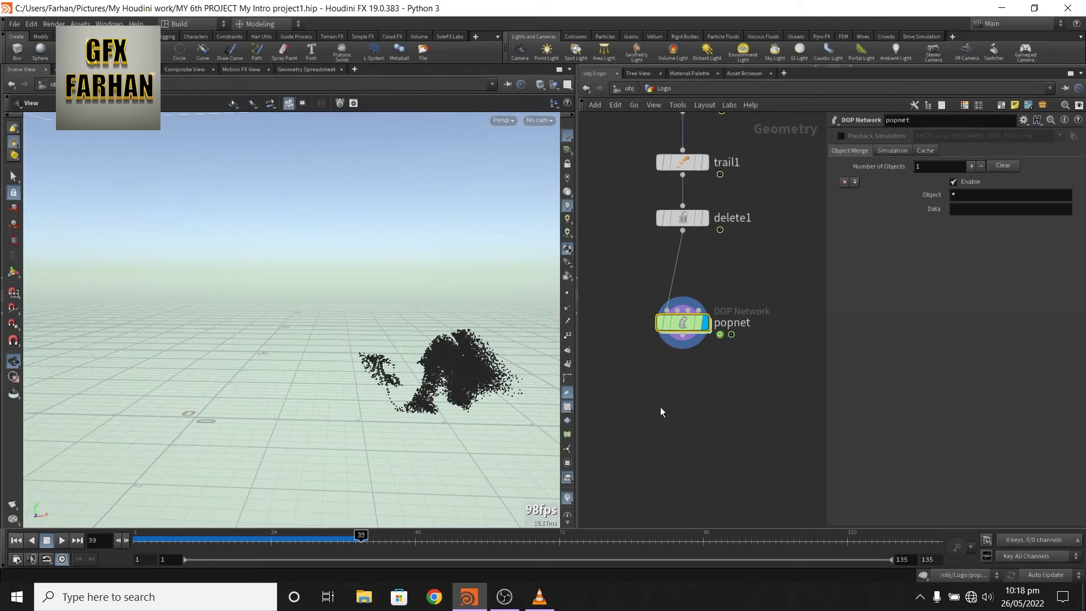
Connect popnet to filecache2, turn off Load from Disk, return to frame 1 and save the particle sequence for frames 1 to 135 to disk
middle_drag(677, 409, 678, 365)
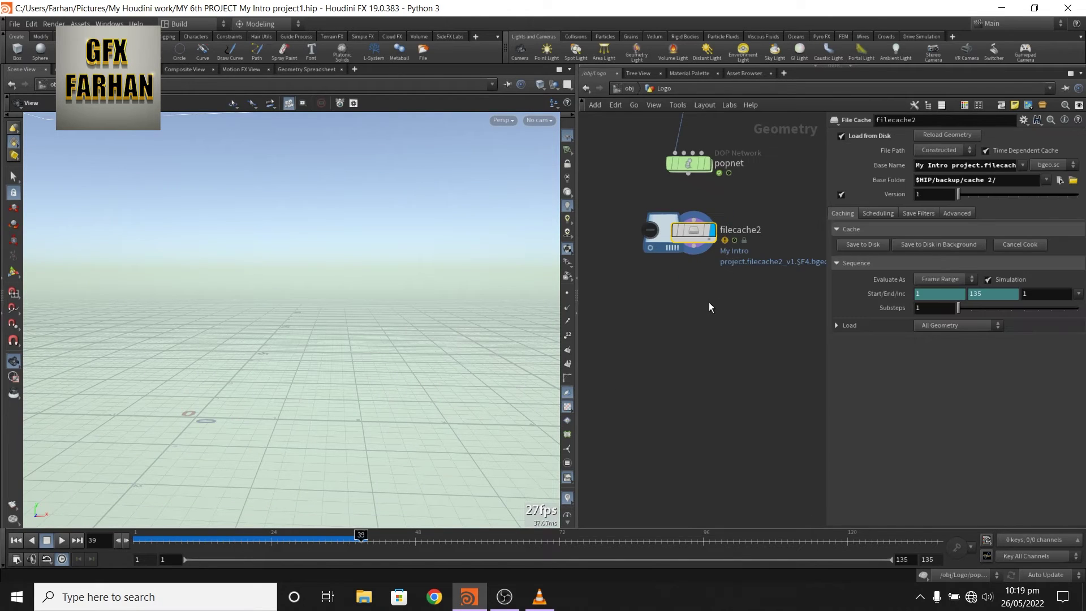
mouse_move(690, 167)
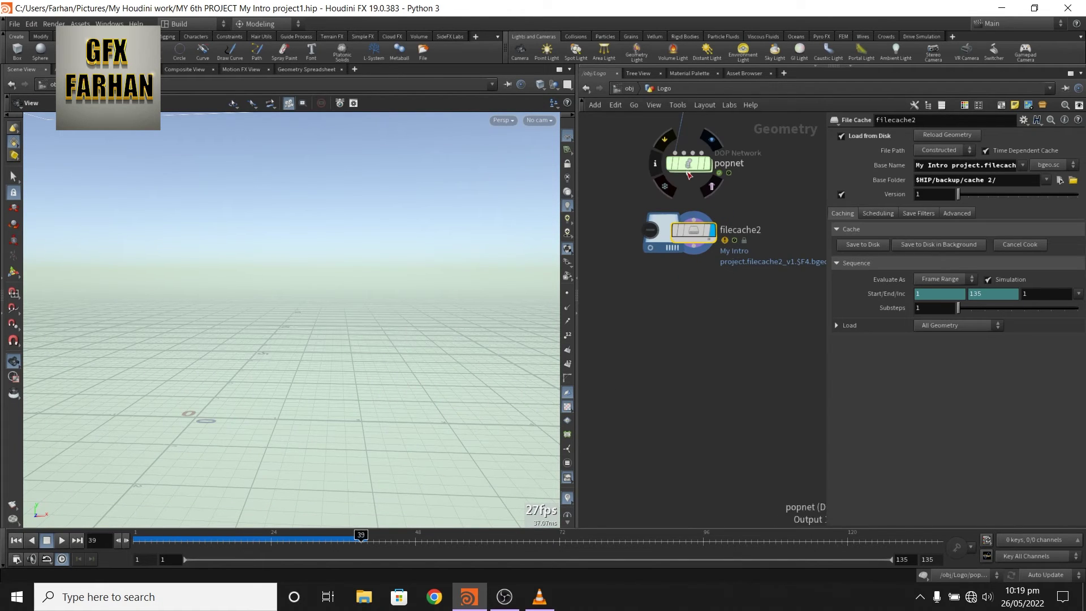
drag(689, 172, 693, 222)
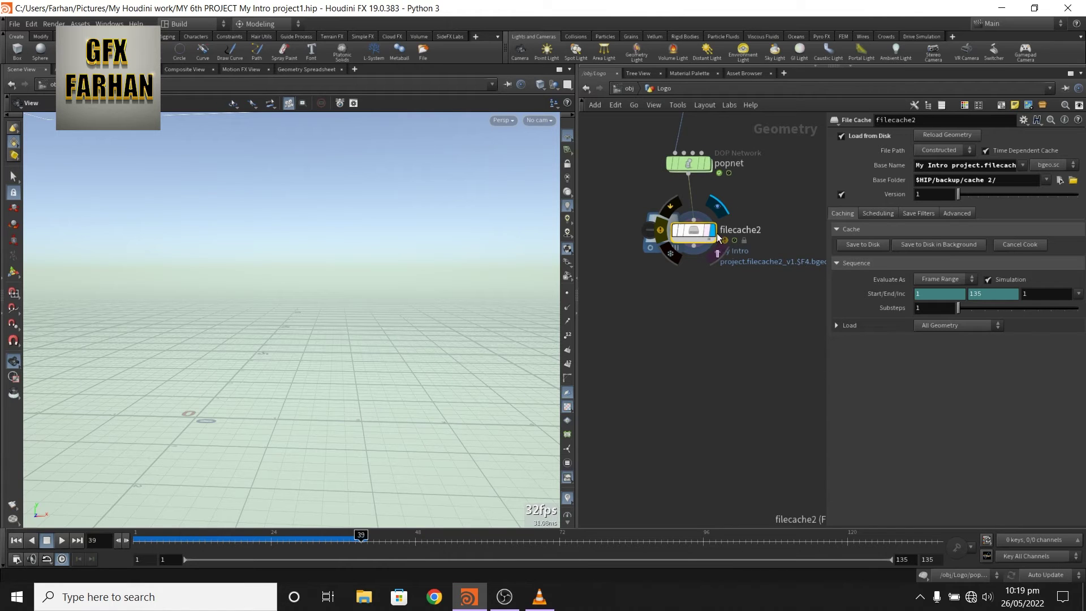
click(841, 136)
click(15, 541)
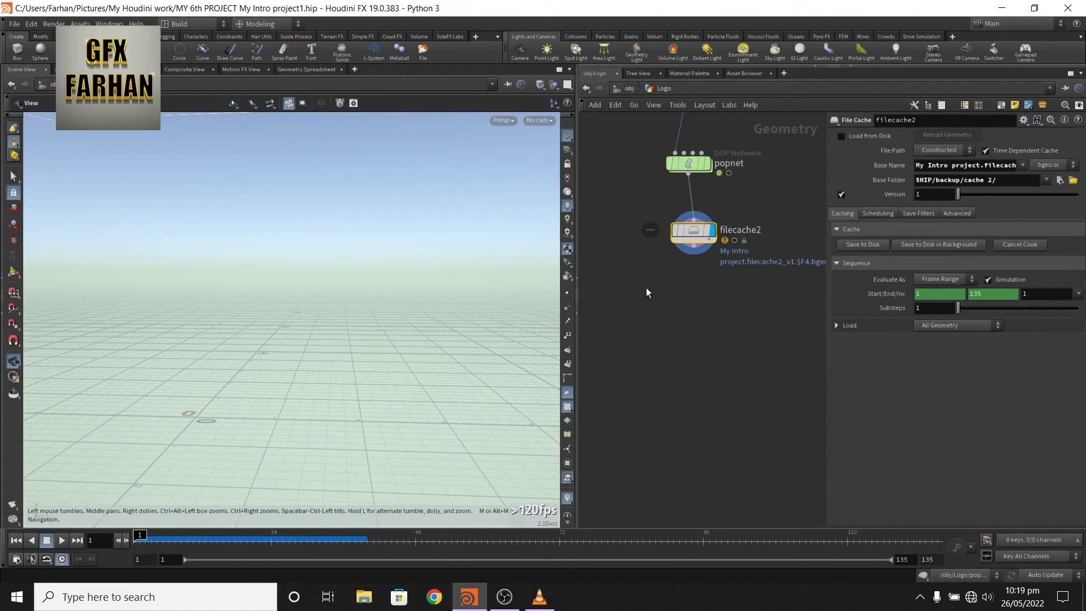
click(860, 246)
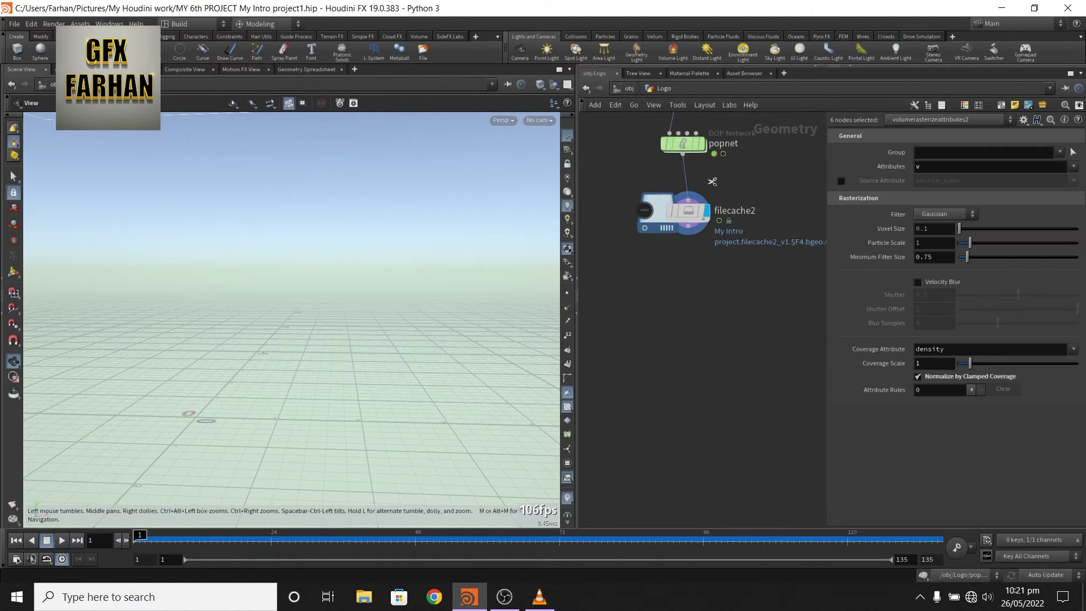
Cut the wire between popnet and filecache2 and check the cached particles at frame 40
key(y)
drag(716, 177, 647, 181)
drag(143, 534, 367, 533)
scroll(328, 391, down, 3)
scroll(334, 392, down, 2)
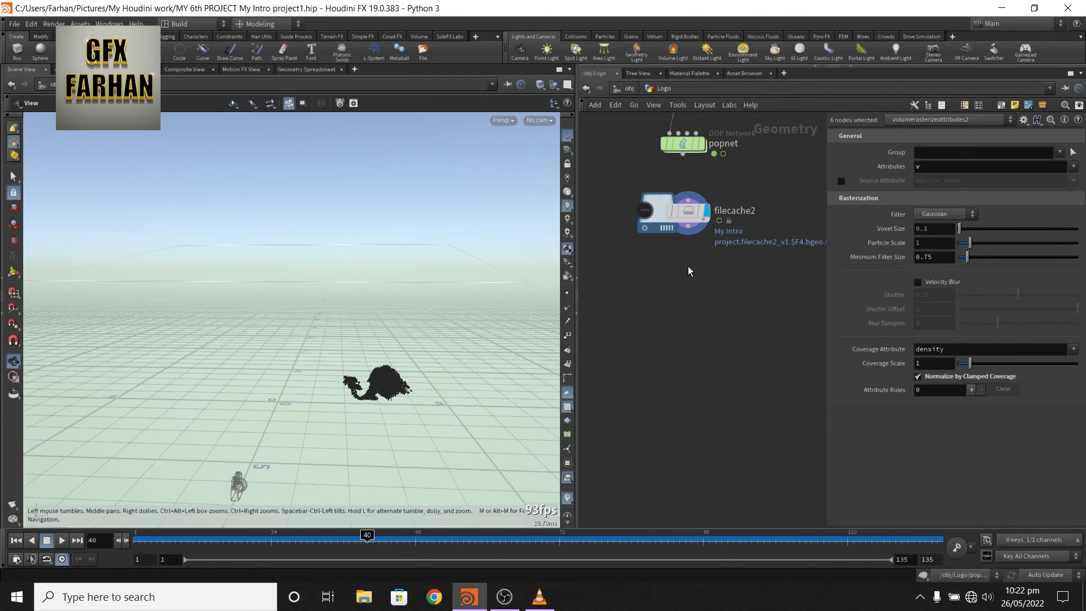
Shift the filecache1 and filecache2 nodes slightly away from the particle node chain
middle_drag(682, 261, 756, 301)
scroll(756, 301, down, 4)
scroll(713, 245, up, 2)
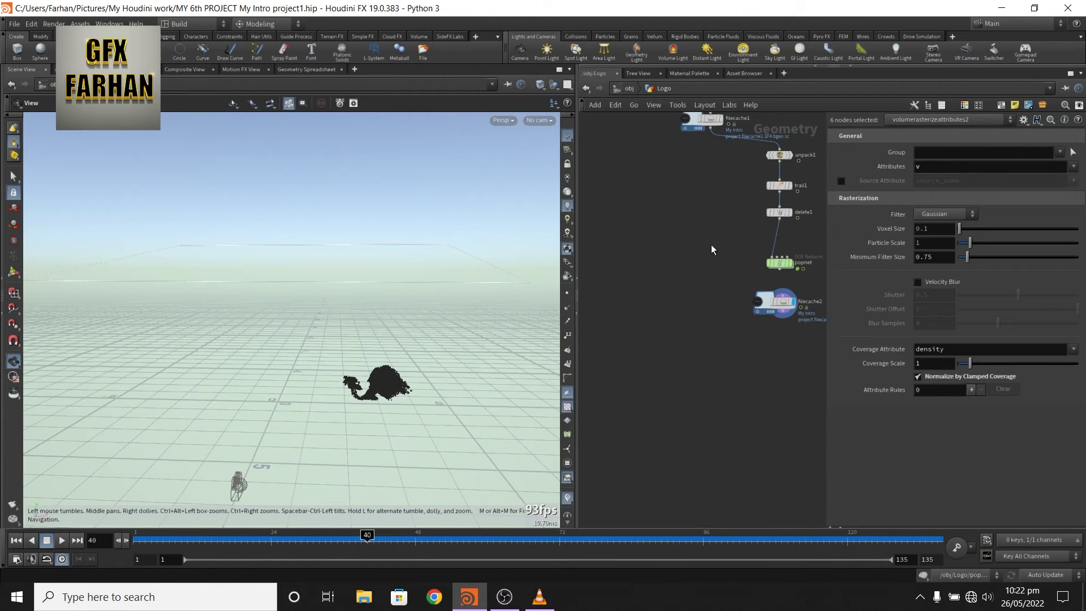
scroll(730, 241, down, 1)
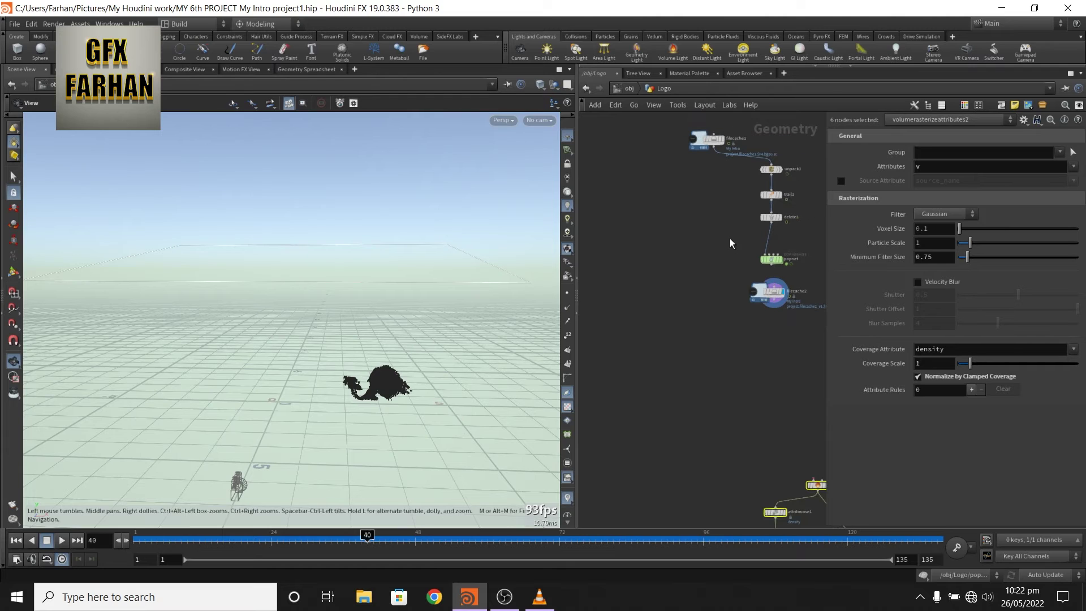
drag(706, 139, 686, 151)
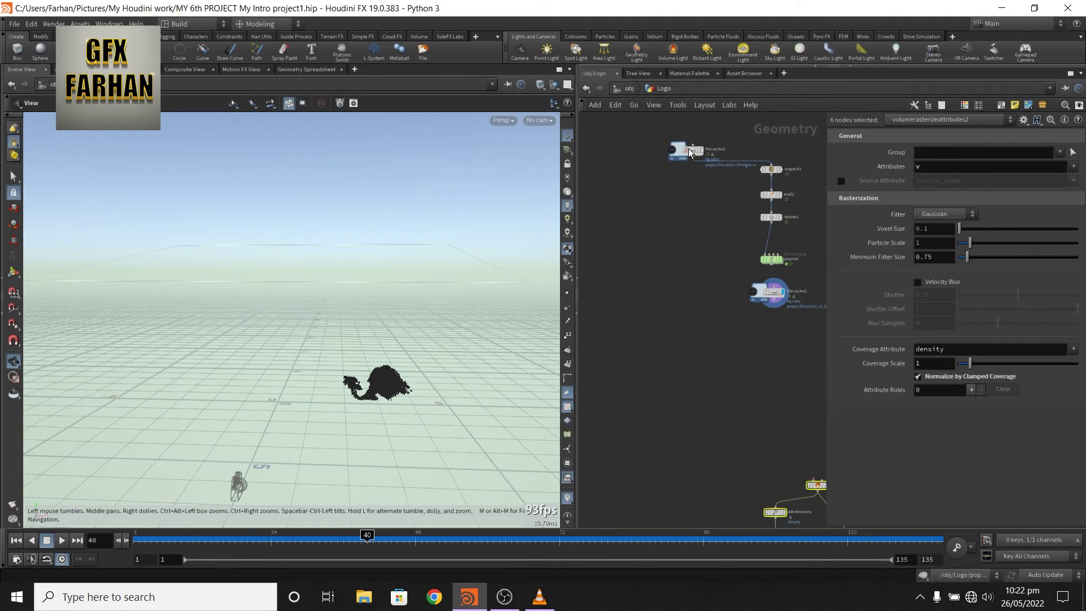
drag(783, 302, 767, 301)
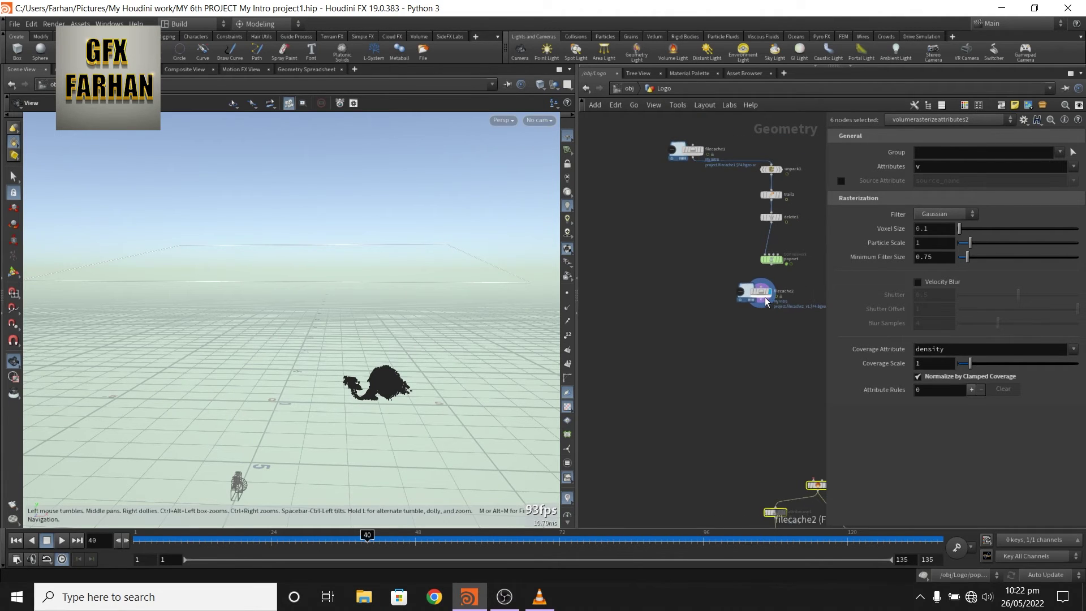
Add a Merge node below the caches, connect filecache1 and filecache2 to it and display the merged result
key(Tab)
text(merg)
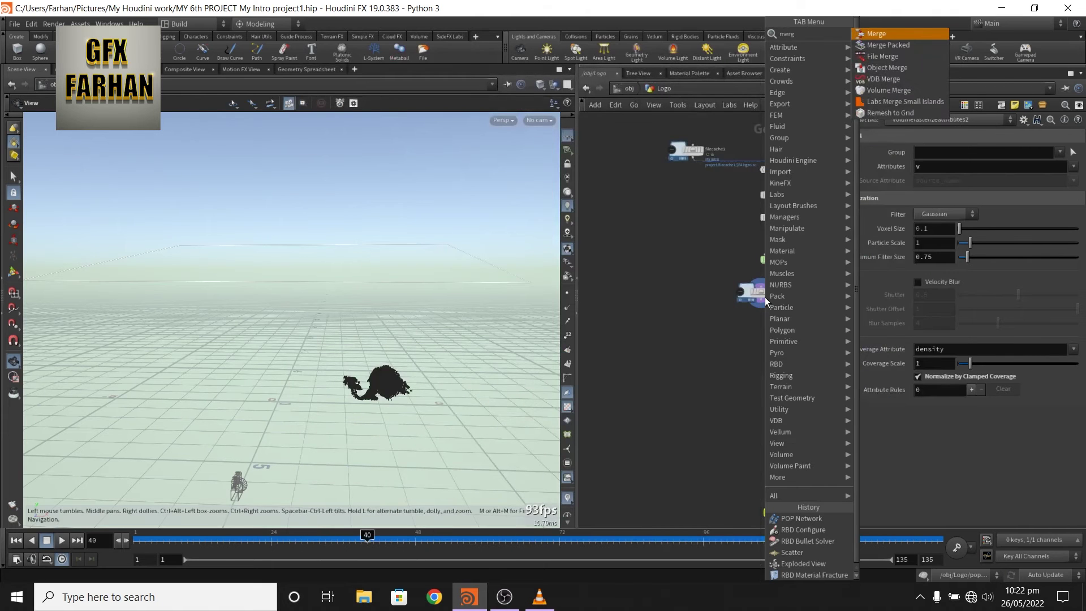
key(Return)
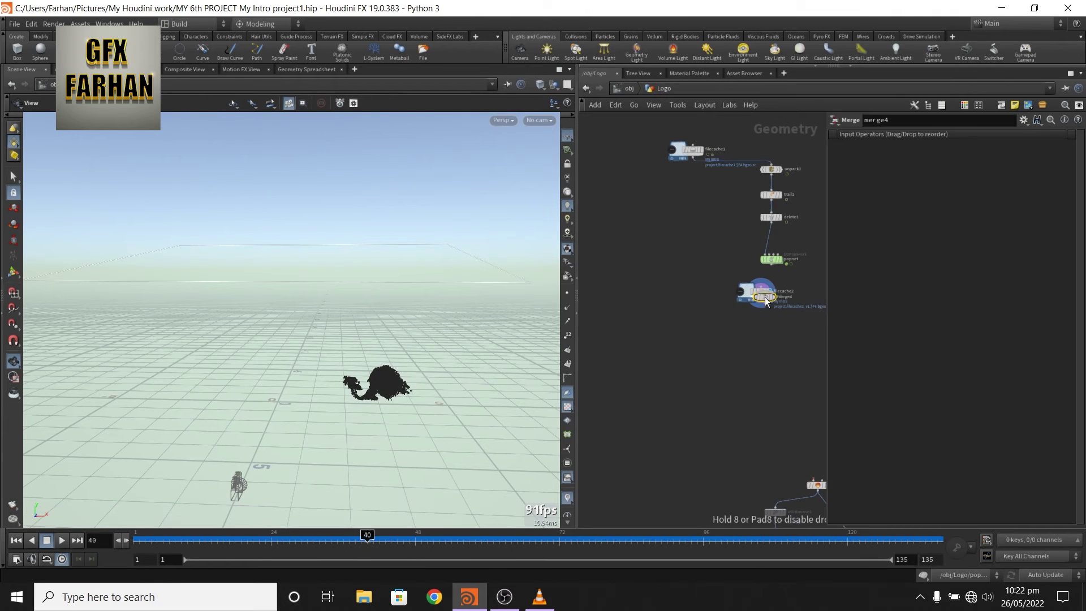
click(729, 328)
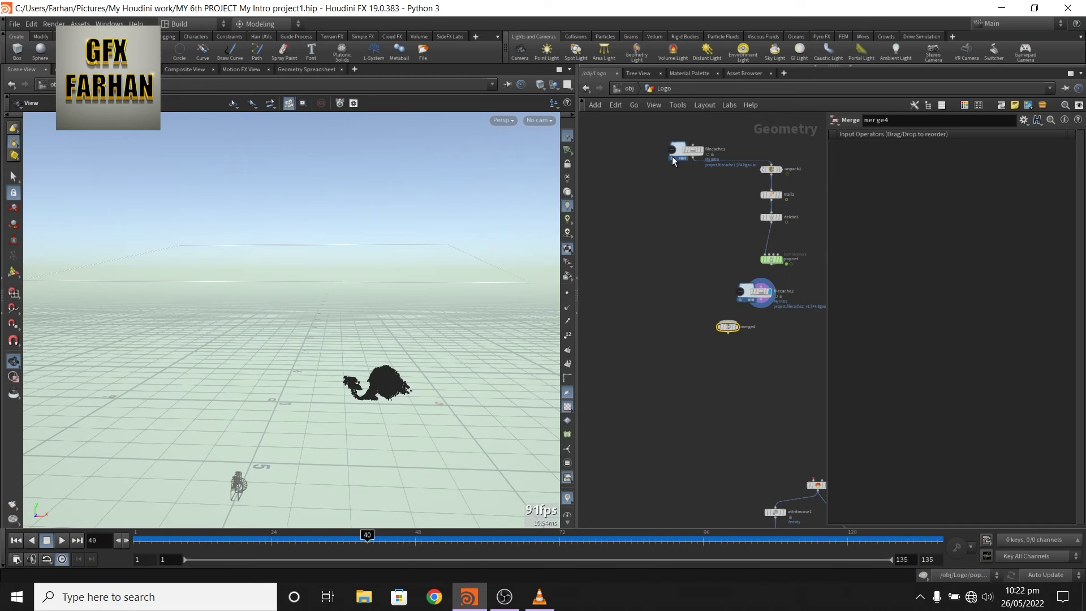
drag(730, 334, 716, 342)
drag(692, 161, 726, 338)
click(725, 335)
Examine the merged title fragments and particles from frame 1 up to frame 63, and return to frame 1
scroll(419, 376, up, 5)
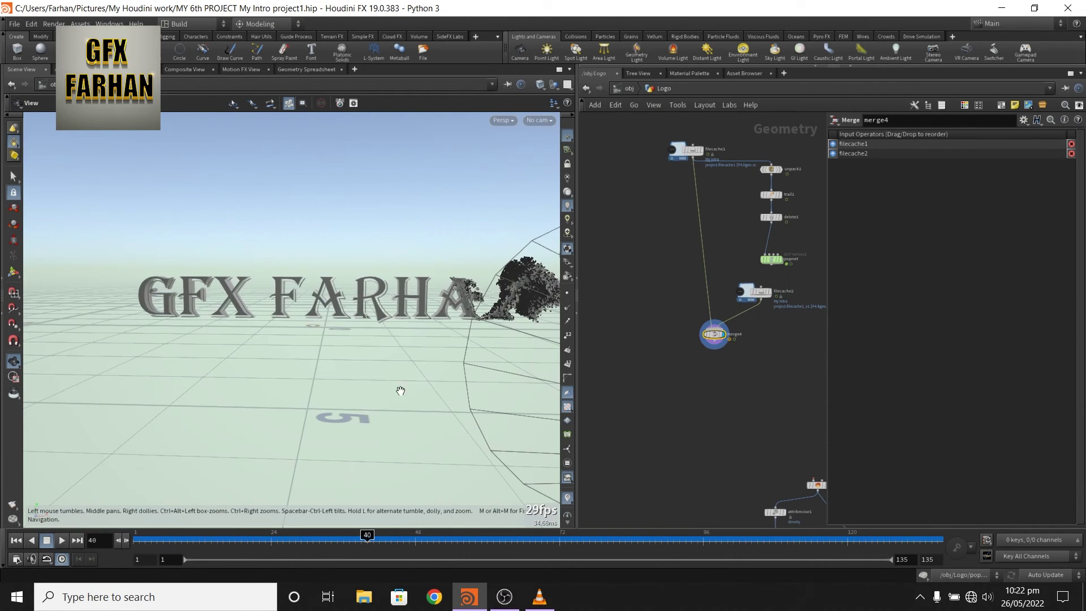
mouse_move(419, 377)
middle_down()
mouse_move(269, 395)
mouse_move(243, 413)
middle_up()
right_drag(242, 413, 321, 426)
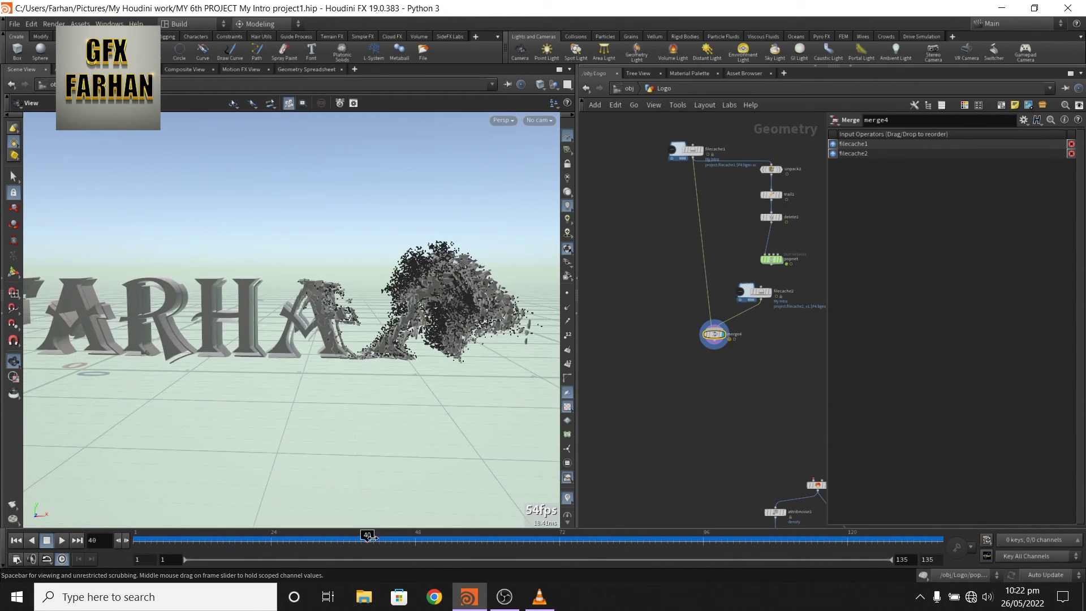
drag(368, 536, 141, 541)
drag(264, 543, 503, 533)
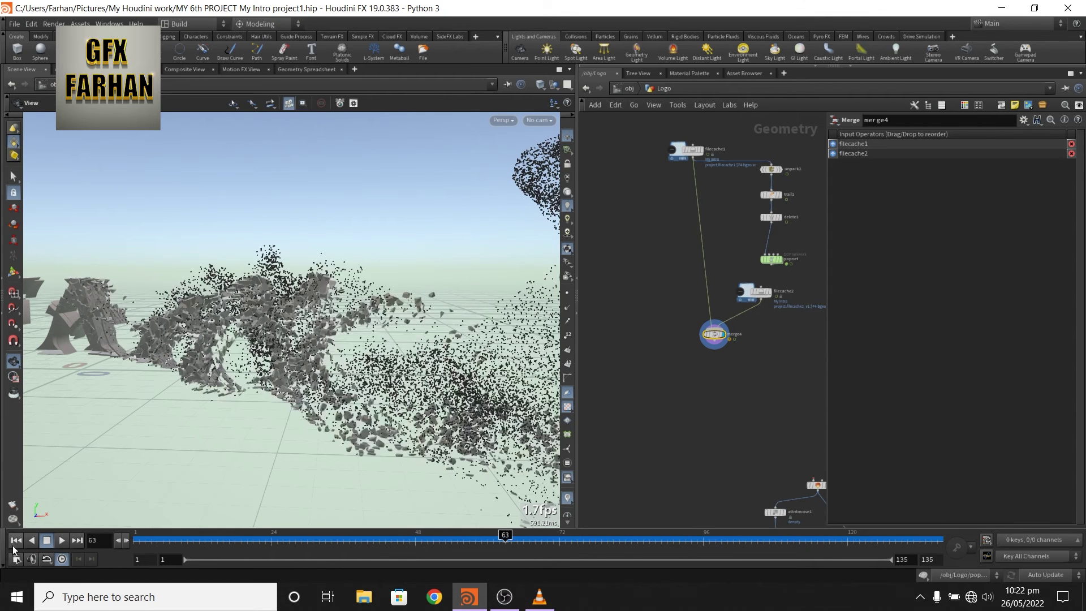
click(15, 540)
Move the pyrosource1 node group, with its attribnoise and volume rasterize nodes, up to just below filecache2
middle_drag(738, 417, 690, 416)
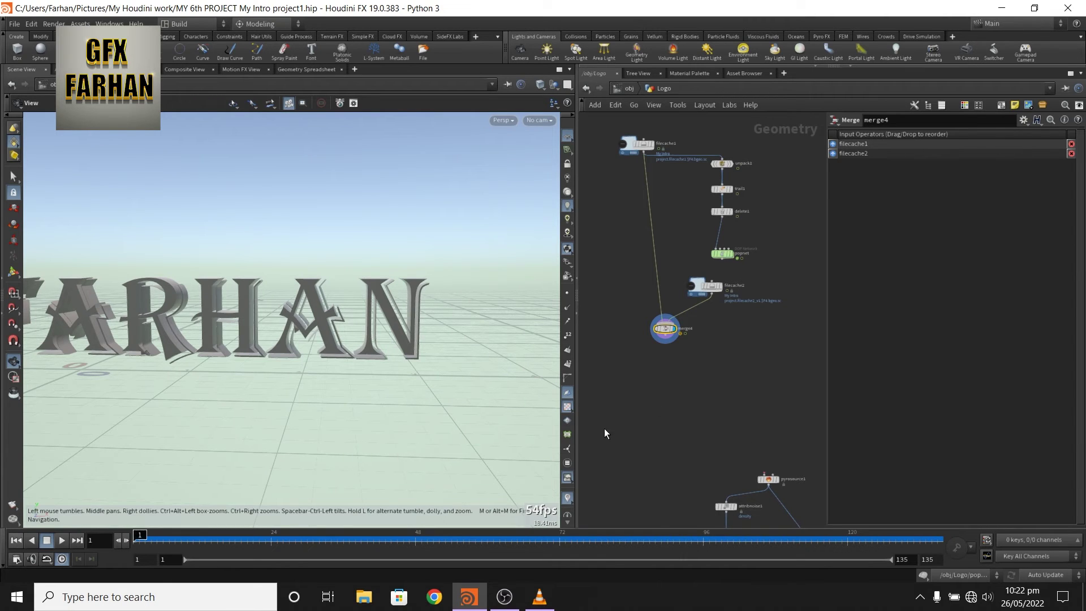
middle_drag(763, 426, 686, 292)
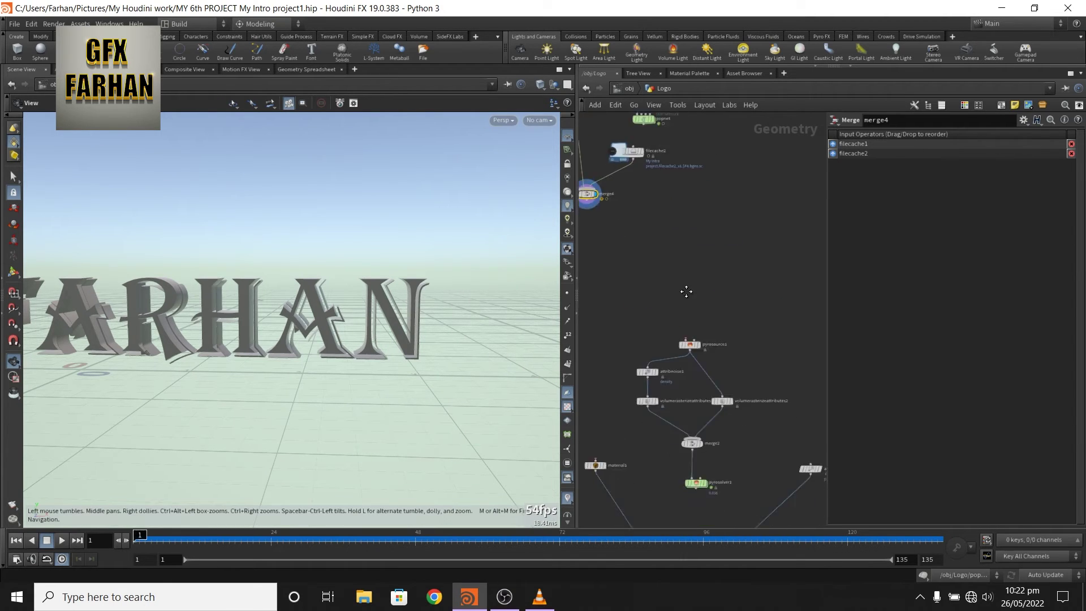
drag(638, 311, 731, 490)
drag(694, 342, 667, 270)
middle_drag(690, 206, 750, 301)
scroll(744, 303, down, 1)
scroll(738, 311, up, 4)
middle_drag(733, 337, 755, 357)
scroll(739, 347, up, 3)
scroll(743, 380, down, 2)
drag(764, 430, 696, 304)
click(715, 289)
scroll(714, 296, up, 2)
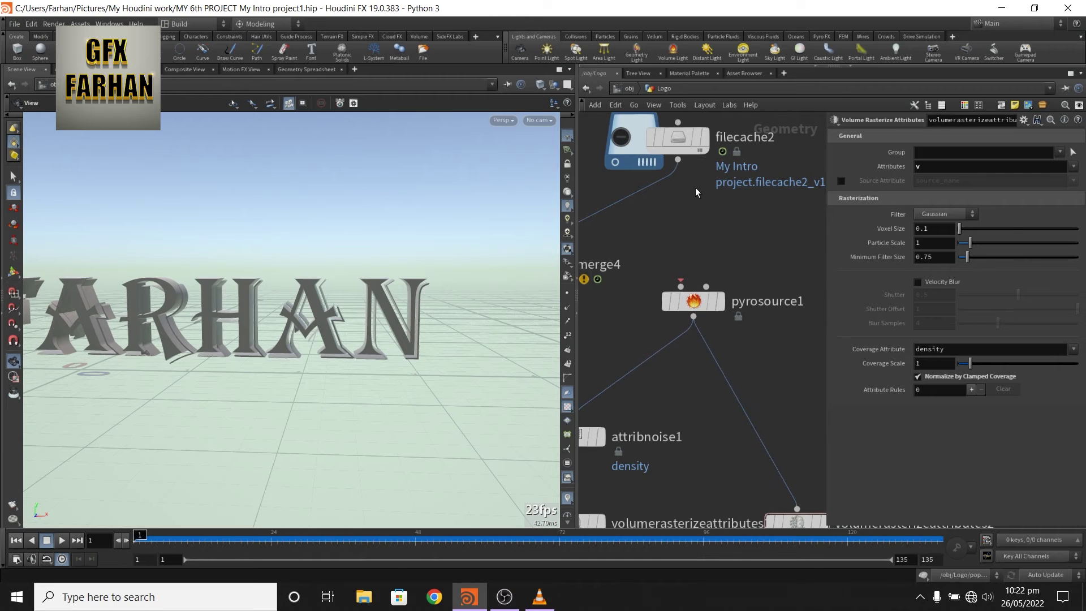
Connect filecache2 to the first input of pyrosource1, display the Pyro Source output and check it at frame 31
drag(678, 161, 681, 286)
mouse_move(719, 304)
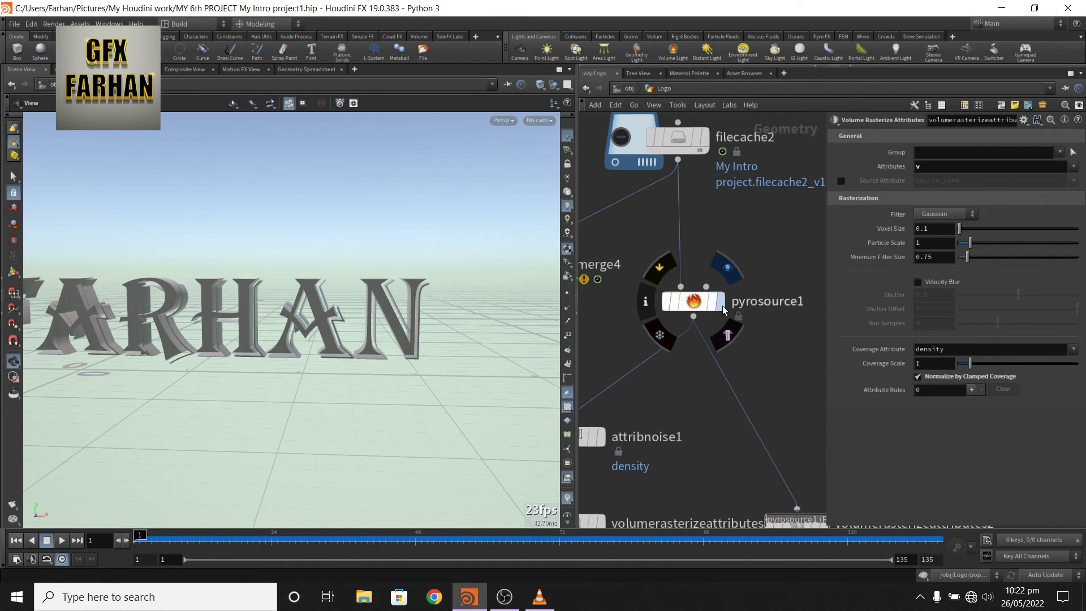
click(700, 305)
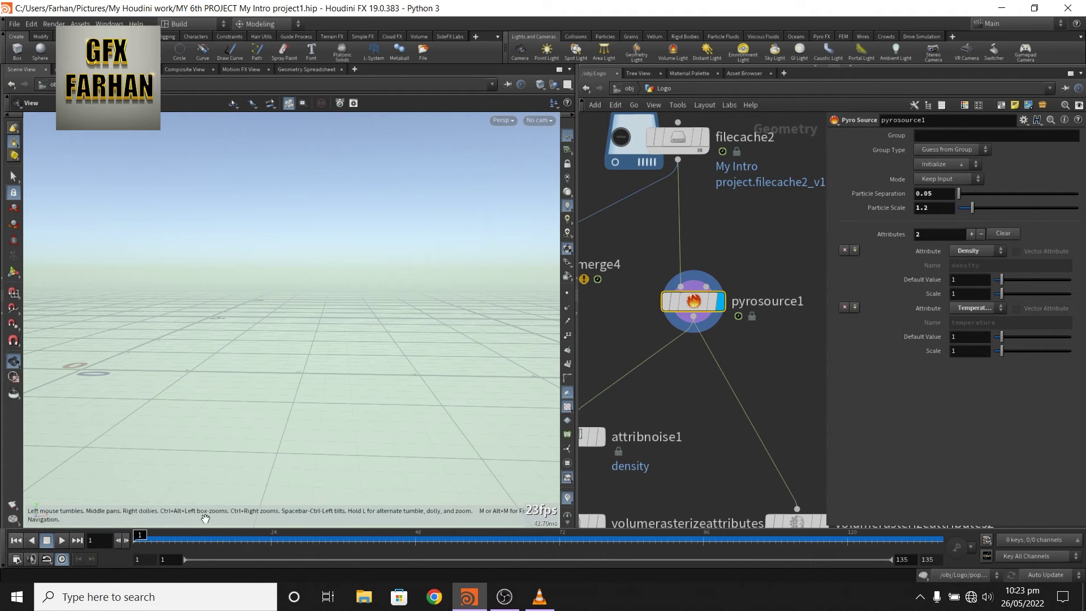
drag(139, 536, 316, 536)
mouse_move(695, 307)
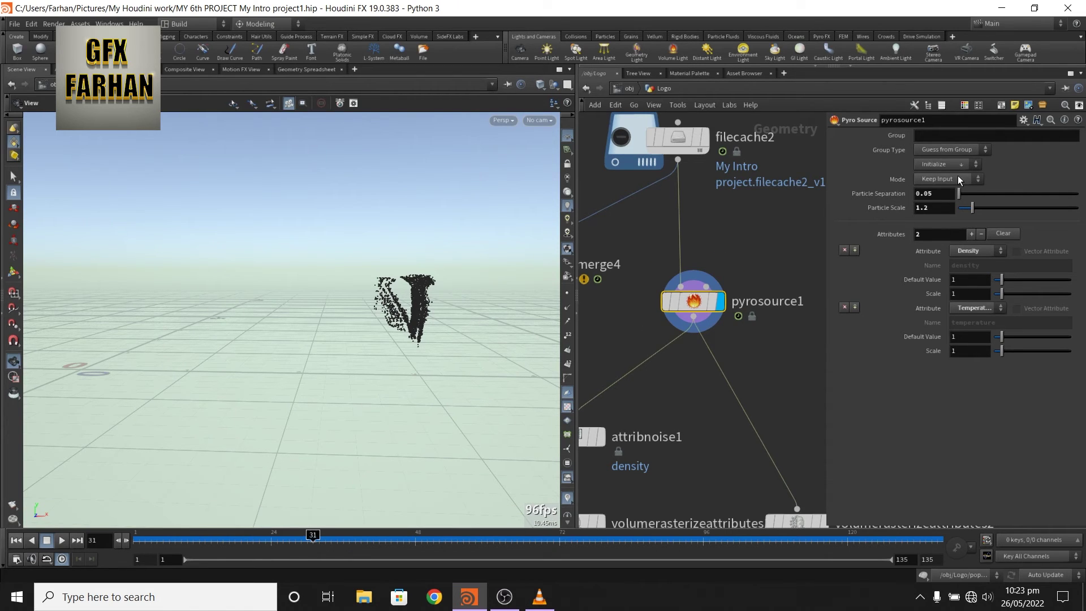
Review the Pyro Source initialization presets, then shift attribnoise1 closer to pyrosource1 and display its output
click(947, 165)
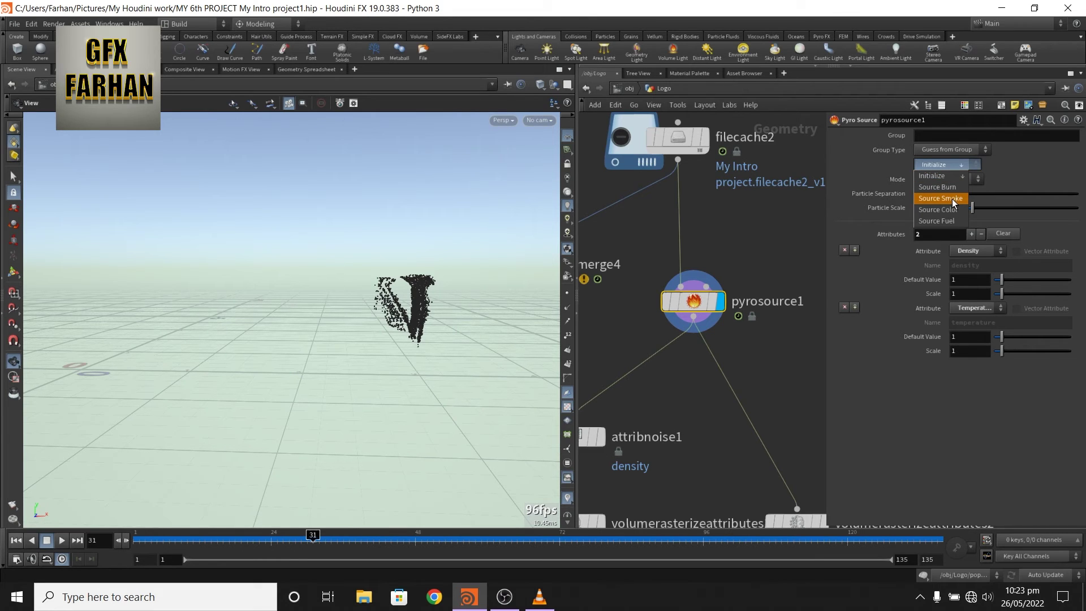
click(777, 346)
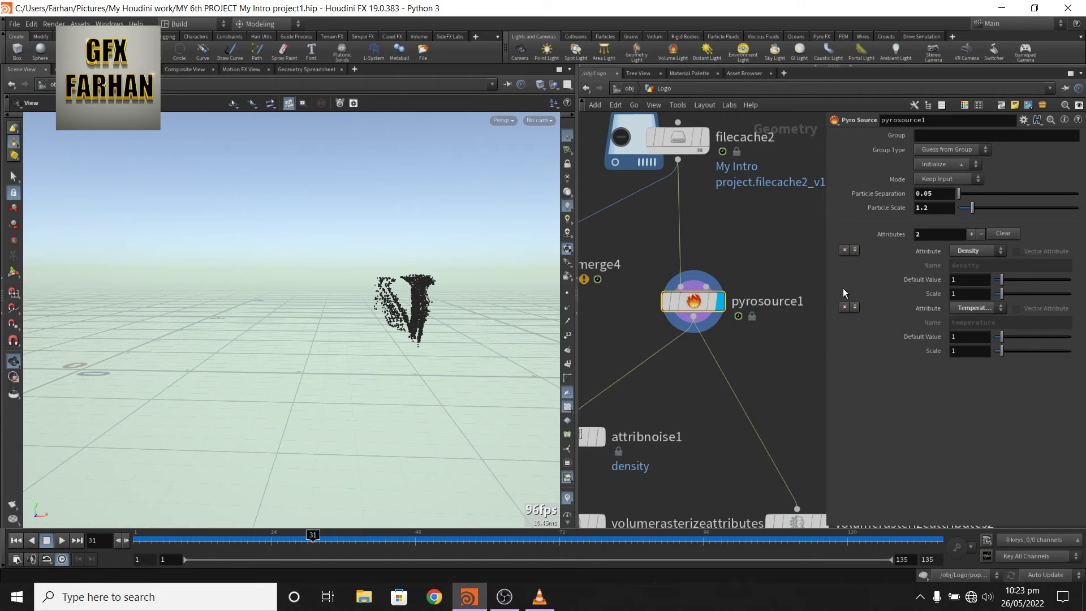
middle_drag(772, 339, 795, 263)
scroll(795, 264, down, 2)
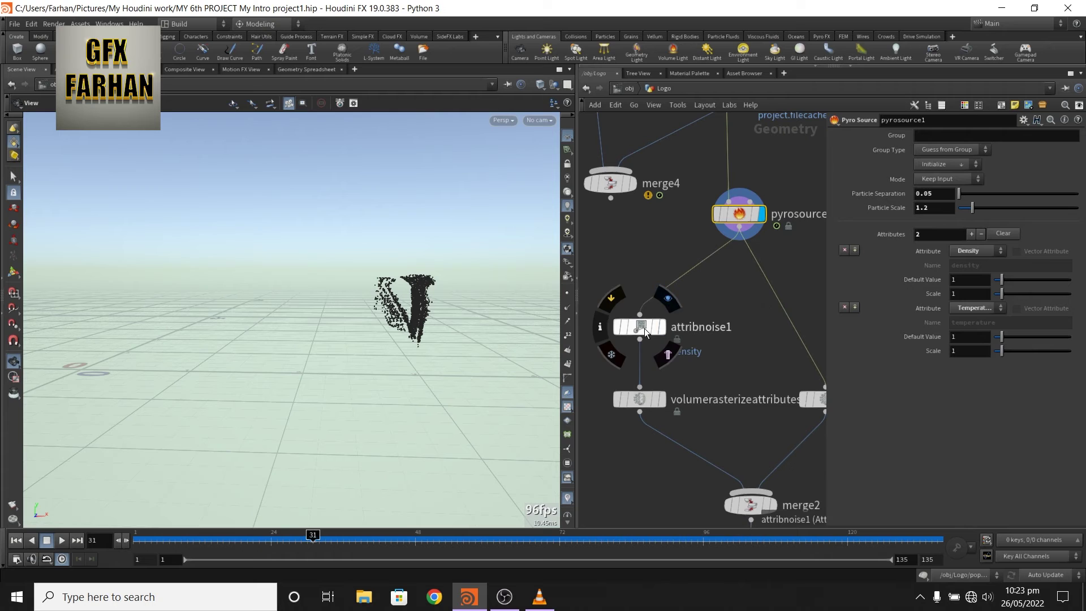
drag(646, 327, 674, 326)
click(675, 326)
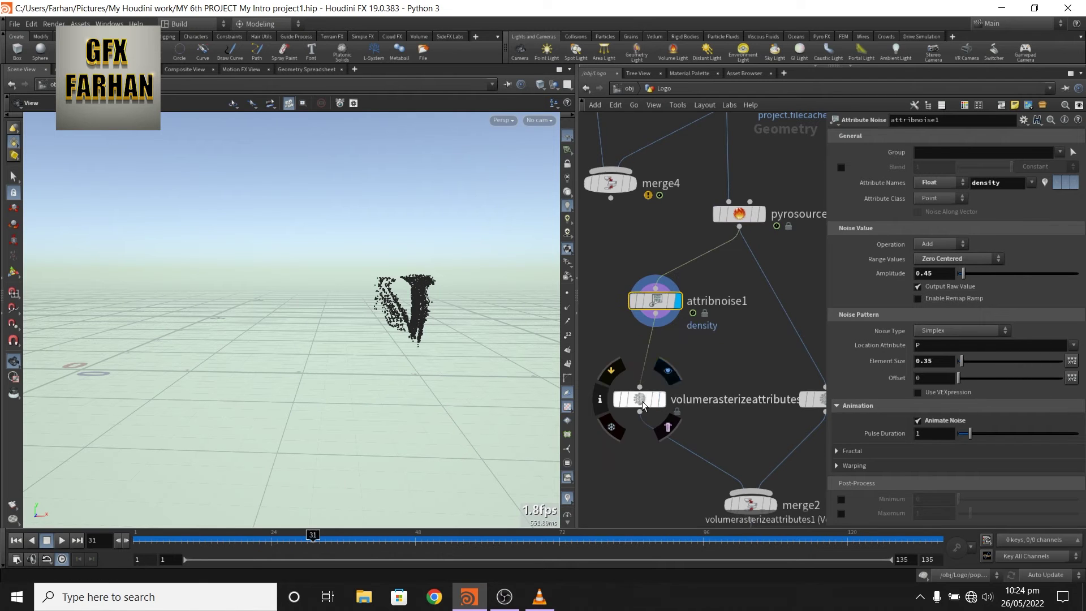
Display the volume rasterize node that handles density and temperature, and reposition it below attribnoise1
drag(658, 401, 685, 397)
click(687, 396)
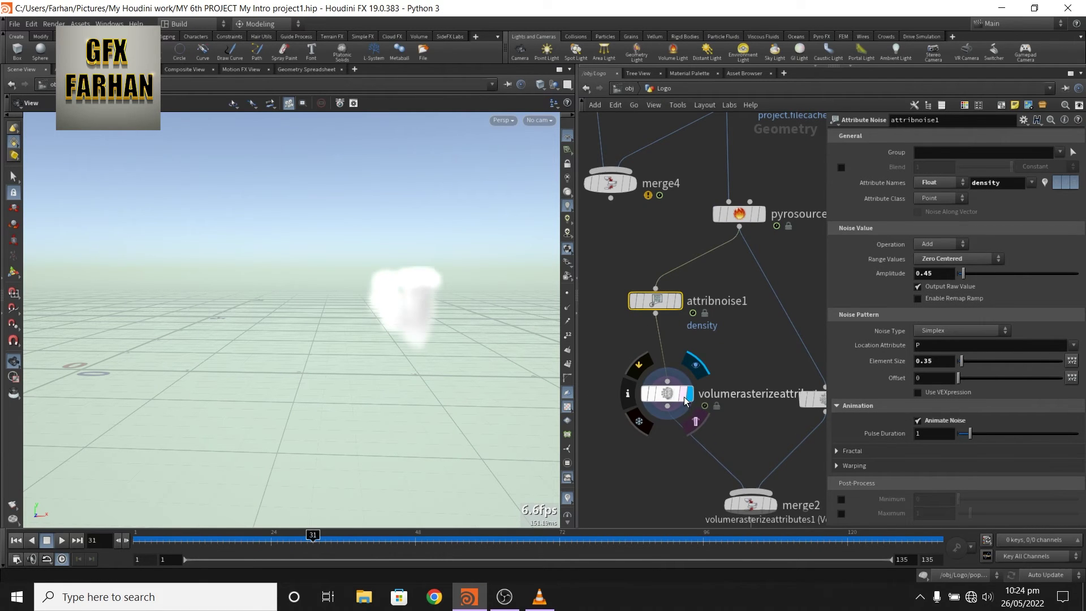
click(659, 398)
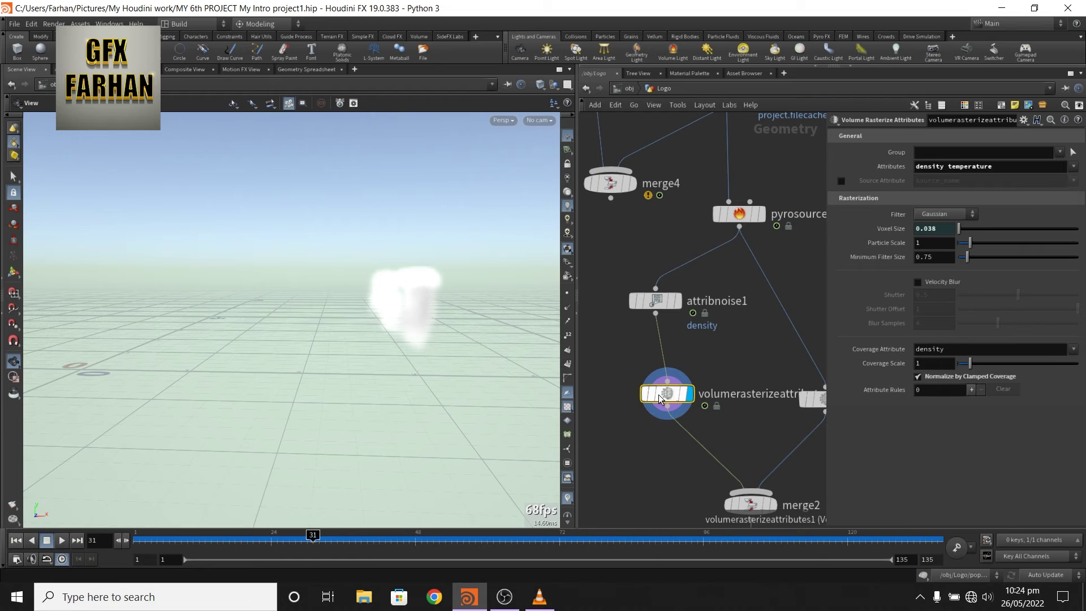
drag(659, 398, 641, 404)
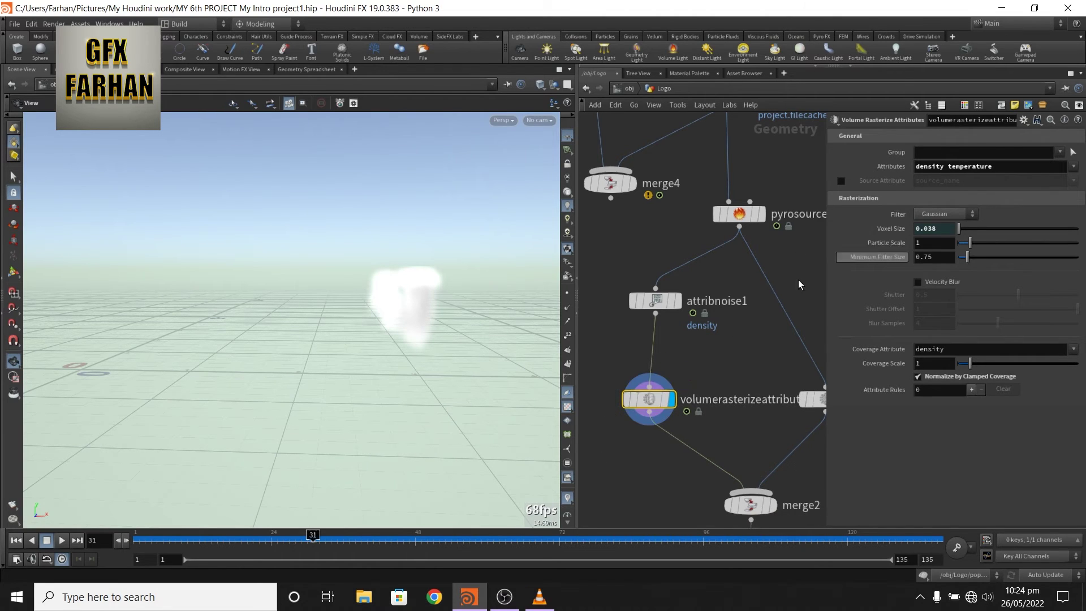
Compare the settings of pyrosource1, the density and temperature rasterize node, and the second rasterize node for the v attribute
mouse_move(669, 304)
click(735, 220)
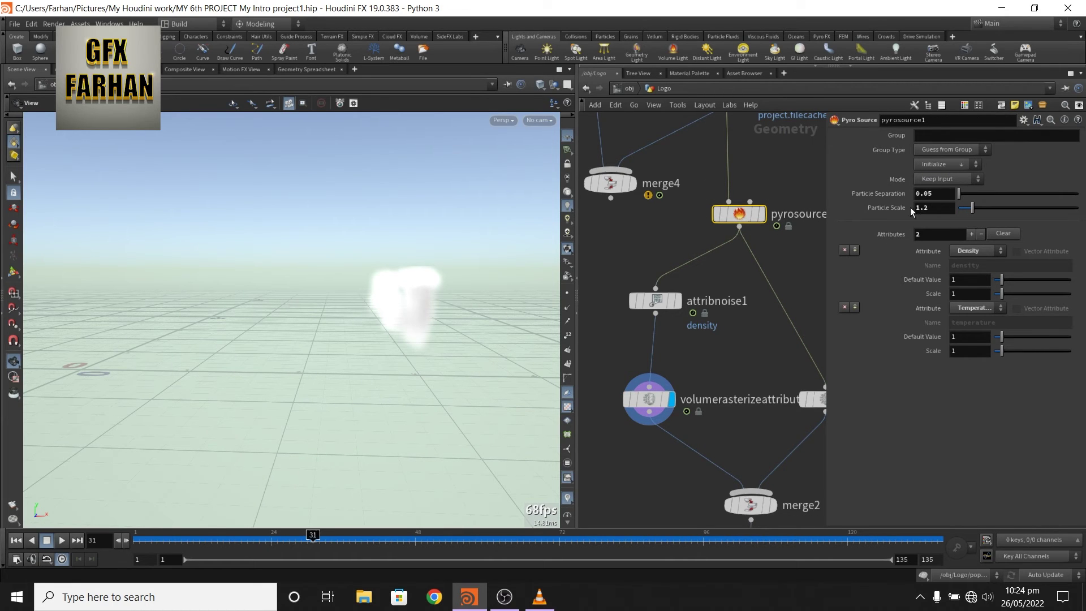
click(649, 399)
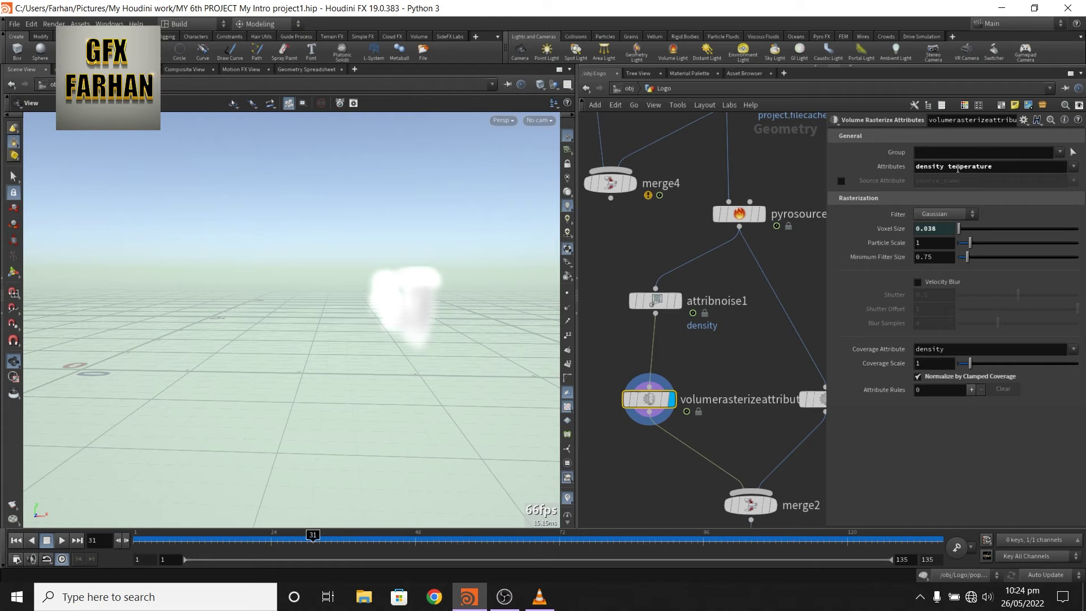
middle_drag(775, 384, 743, 358)
mouse_move(783, 356)
click(743, 357)
click(928, 166)
click(752, 288)
Display merge2 to view the two rasterized volumes combined
middle_drag(737, 453, 736, 343)
middle_drag(655, 299, 686, 302)
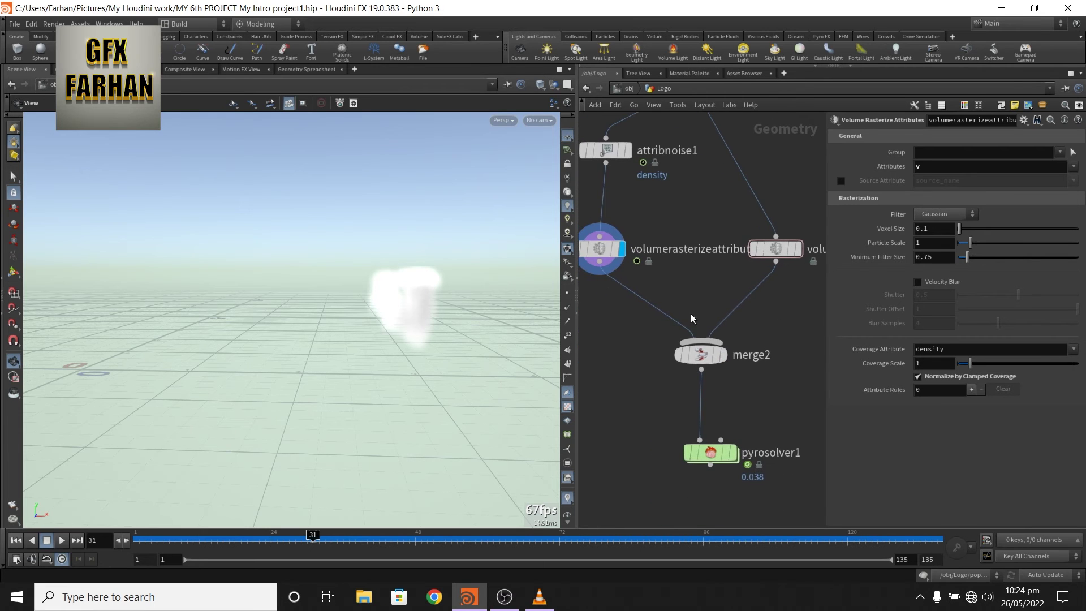
mouse_move(712, 355)
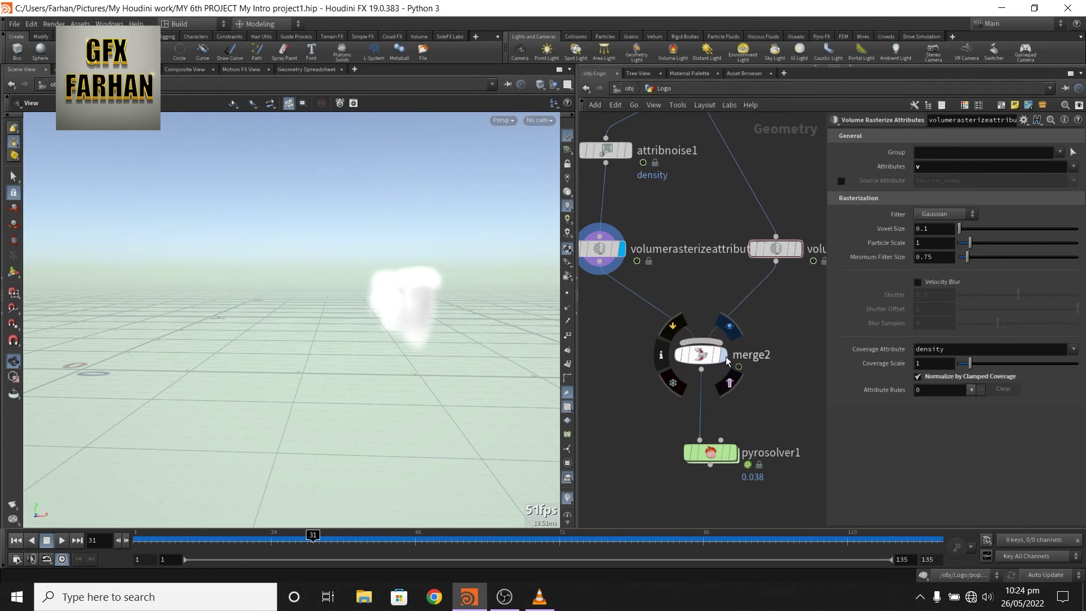
click(725, 356)
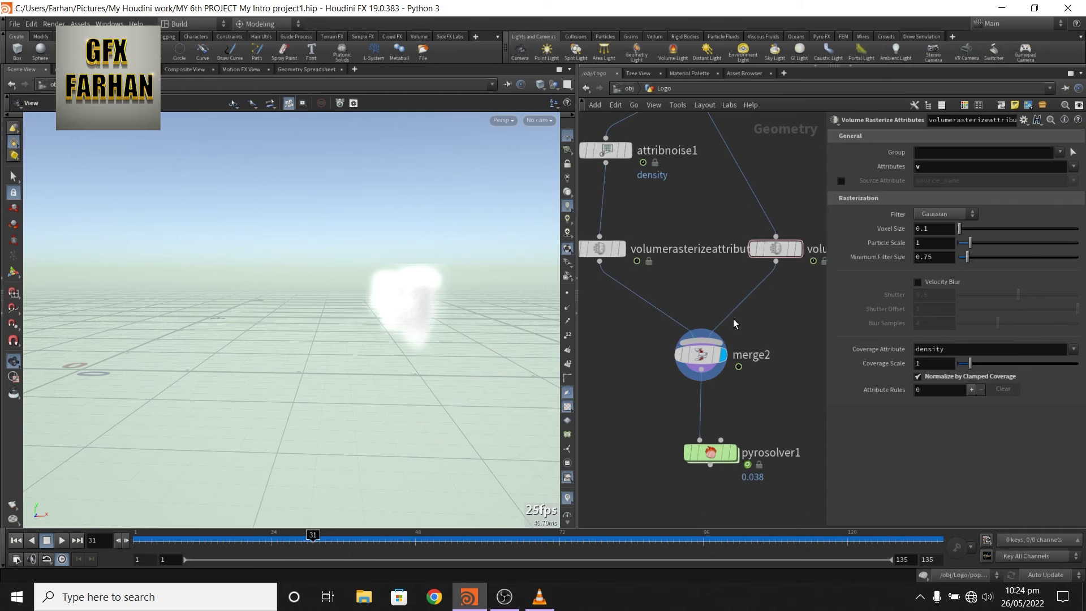
Display pyrosolver1 and set its Voxel Size to 0.1
middle_drag(741, 437, 744, 317)
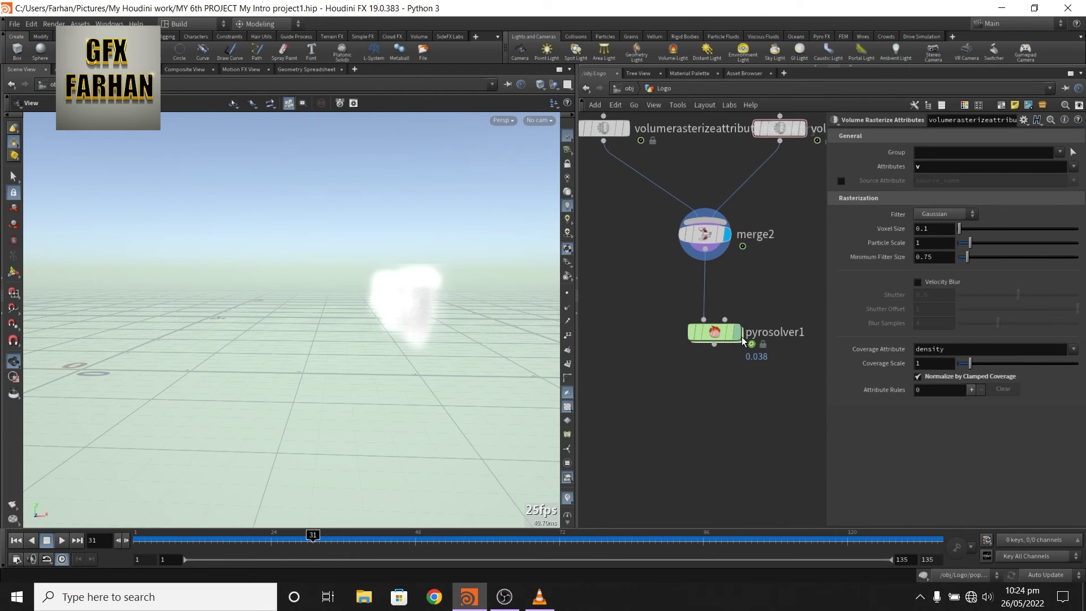
click(734, 337)
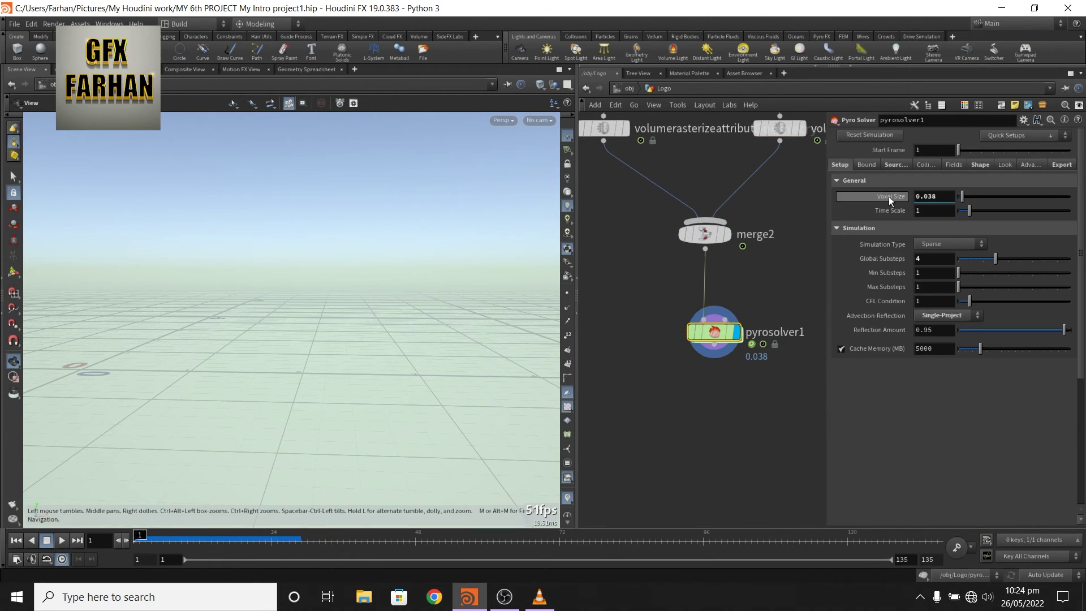
click(938, 199)
text(0.0)
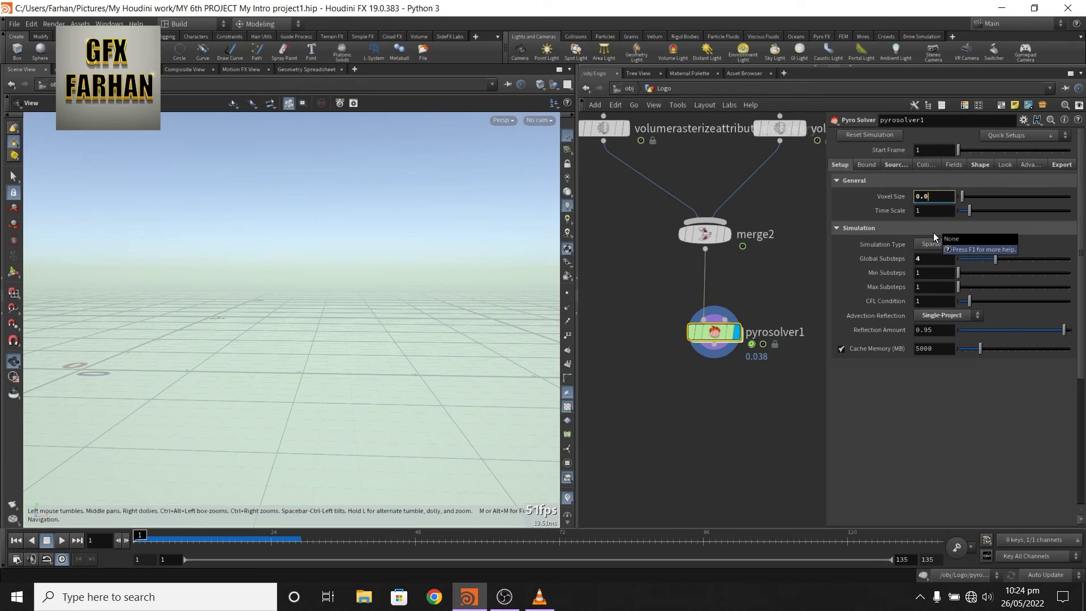
text(1)
key(Return)
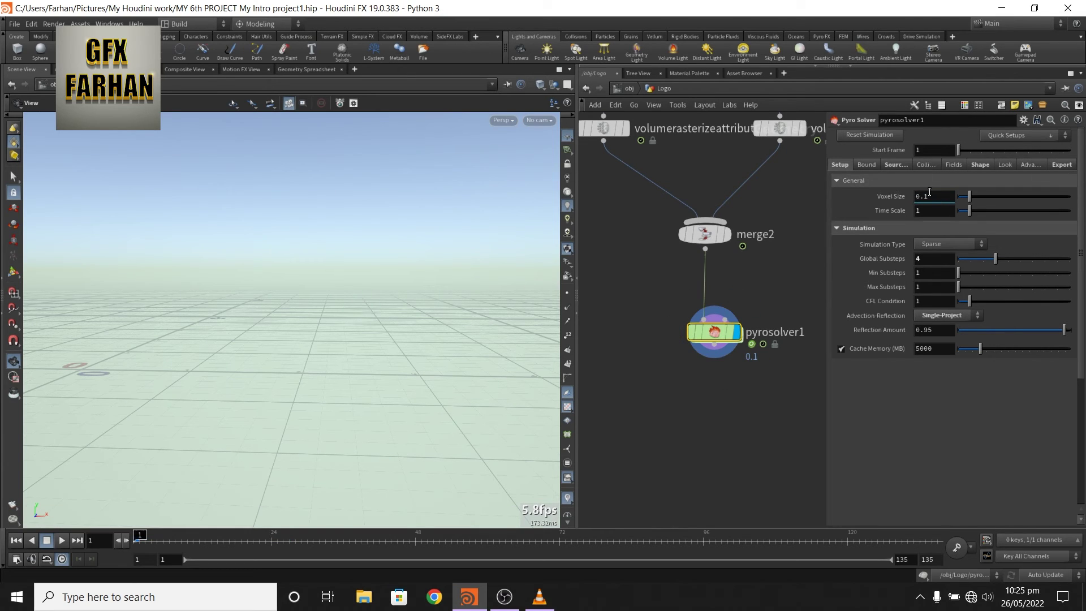
Examine the copy and paste-reference options for Voxel Size on pyrosolver1 and on the density rasterize node
right_click(891, 196)
click(905, 272)
middle_drag(647, 322, 679, 460)
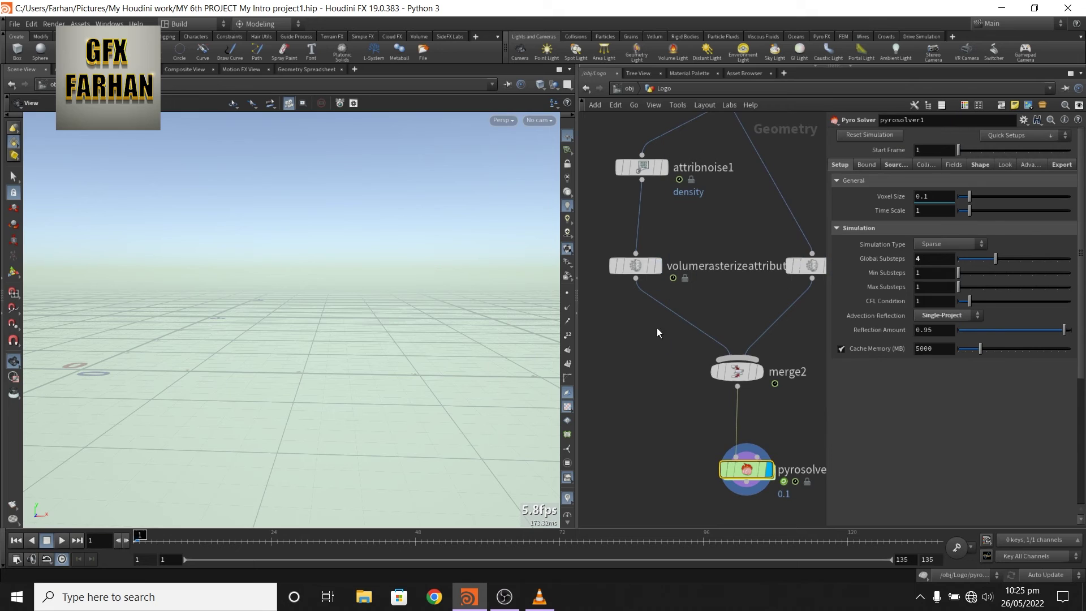
click(635, 266)
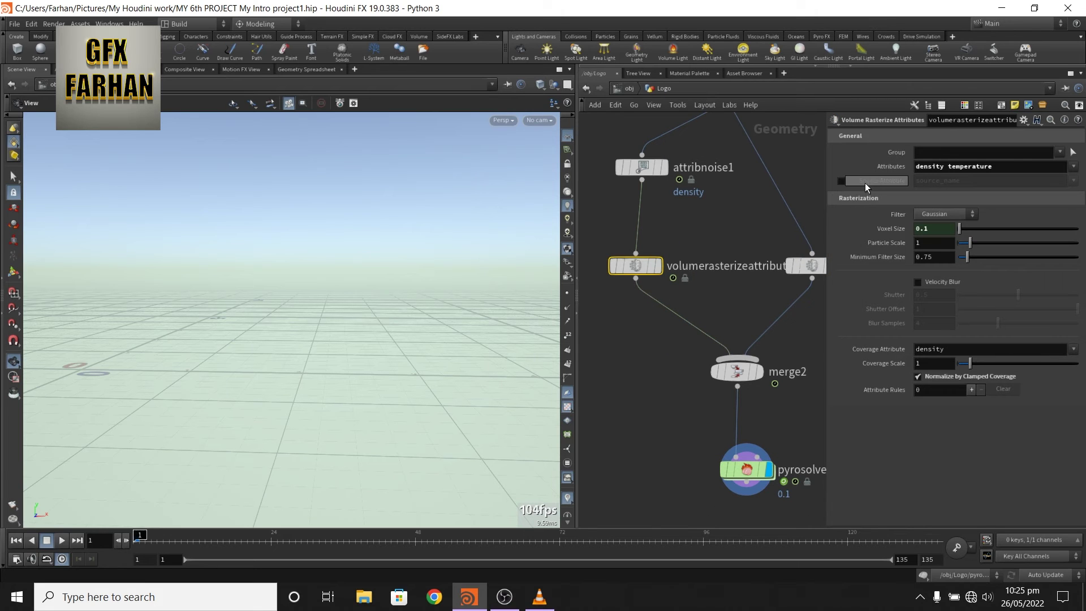
right_click(888, 230)
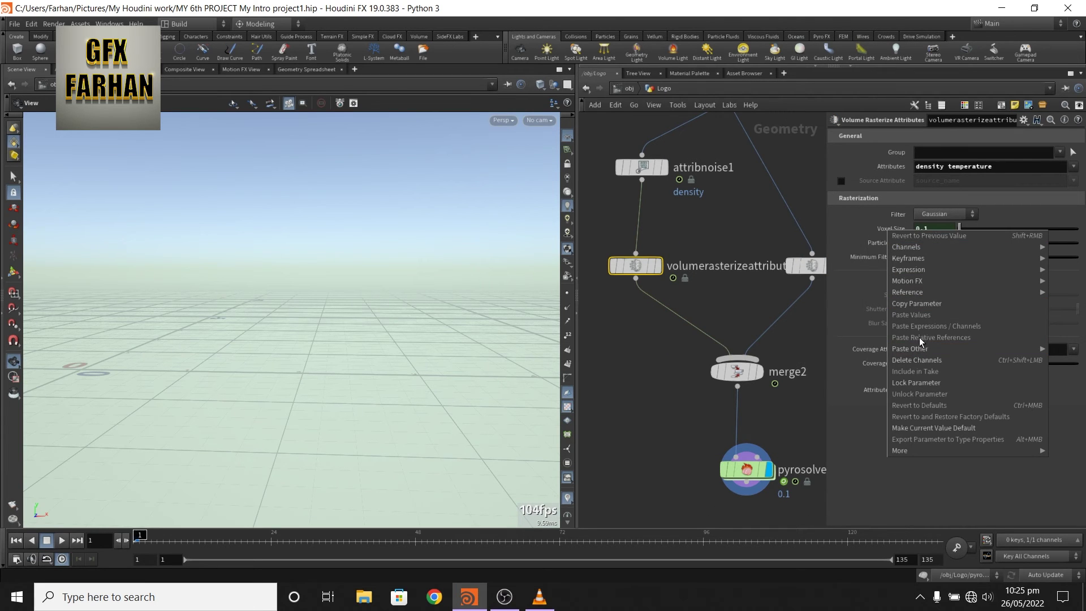
click(673, 412)
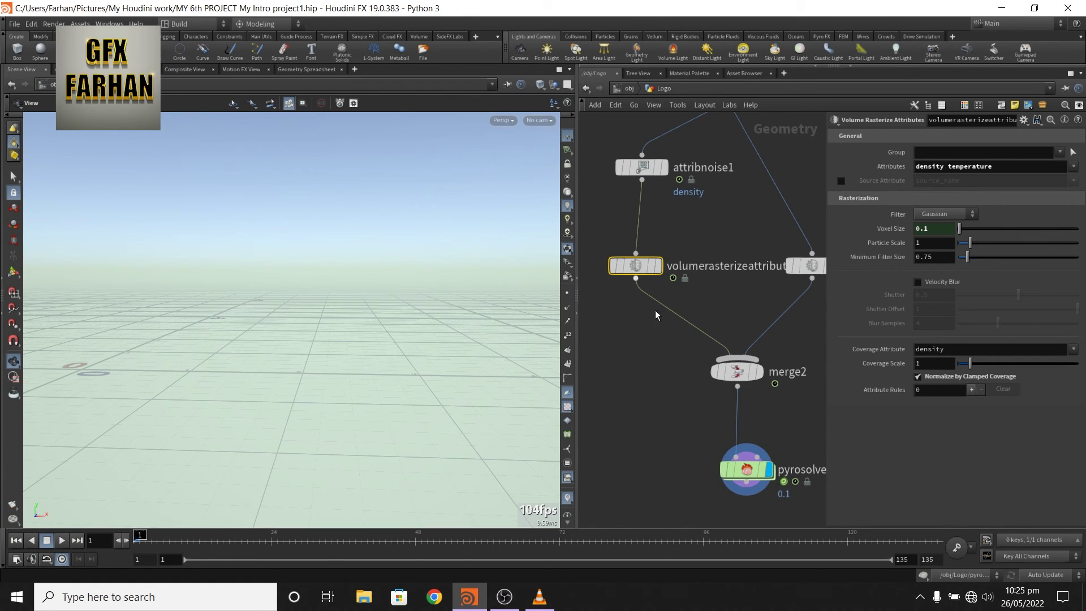
Examine the setup, bounds, sourcing, collision and fields settings of pyrosolver1
click(746, 469)
middle_drag(746, 469, 673, 315)
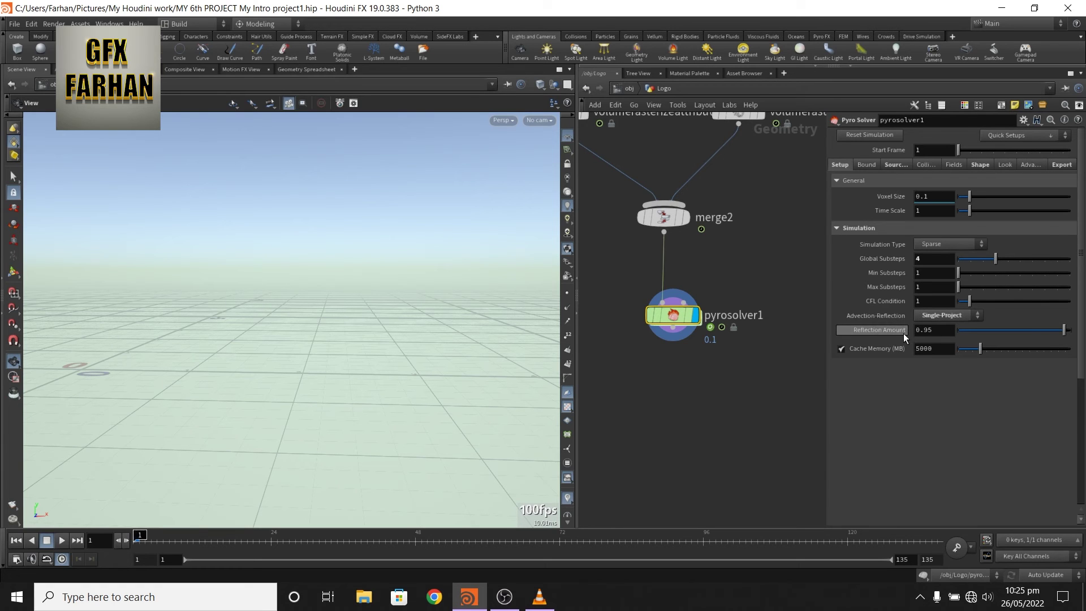
click(865, 165)
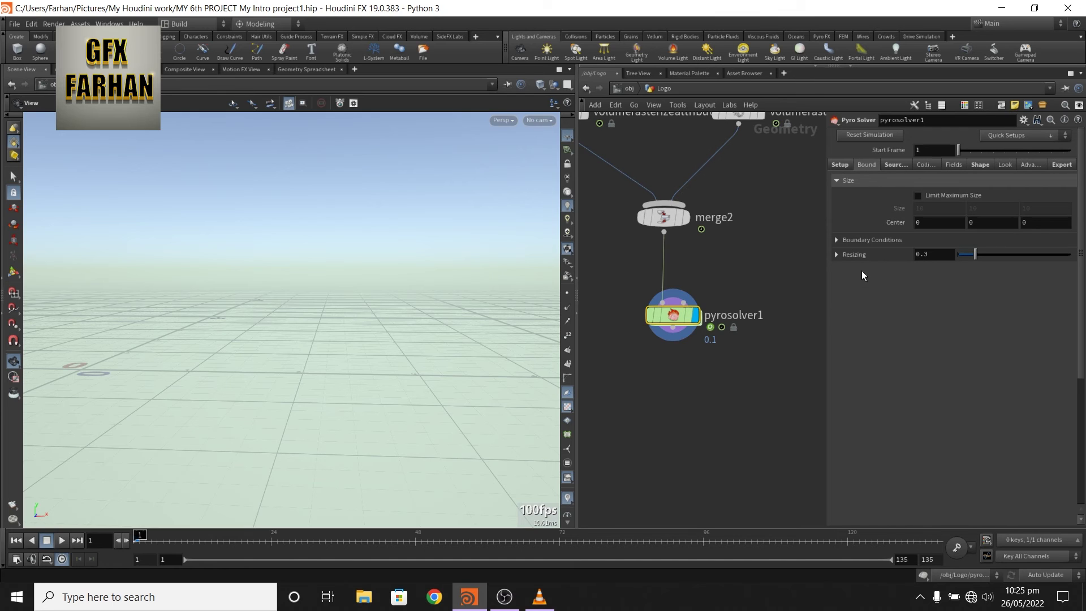
click(894, 165)
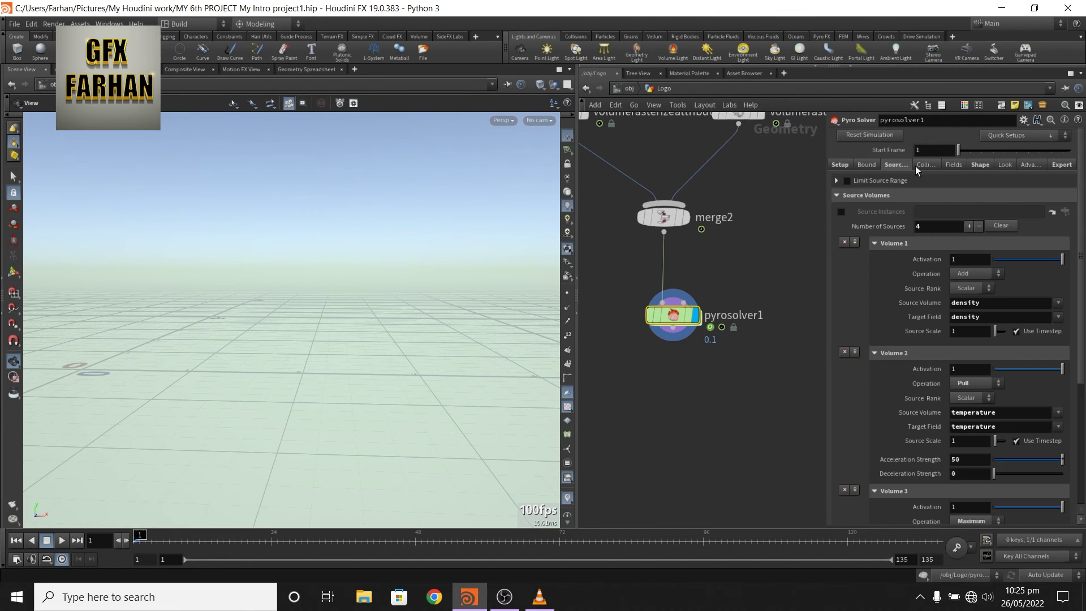
click(915, 165)
click(898, 165)
click(928, 167)
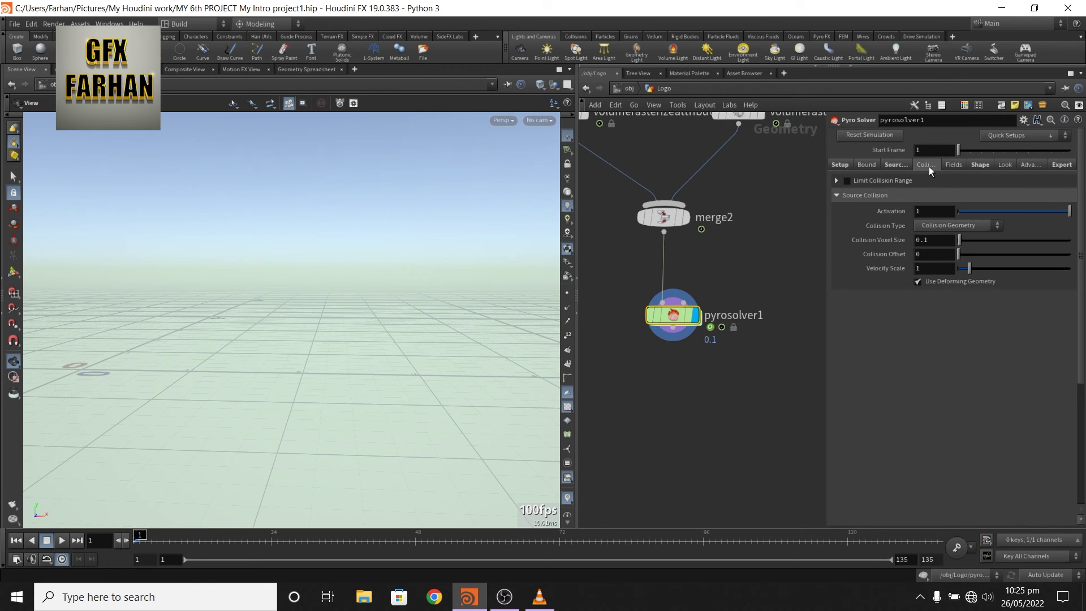
click(951, 165)
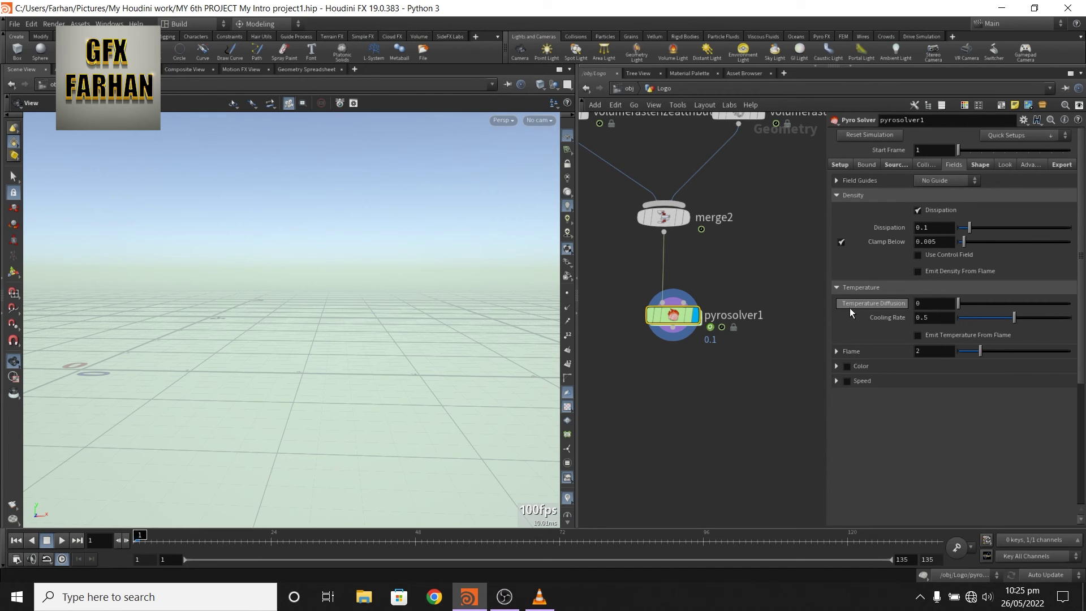
Examine the disturbance and turbulence shape settings of pyrosolver1, followed by its look, advanced and export settings
click(982, 164)
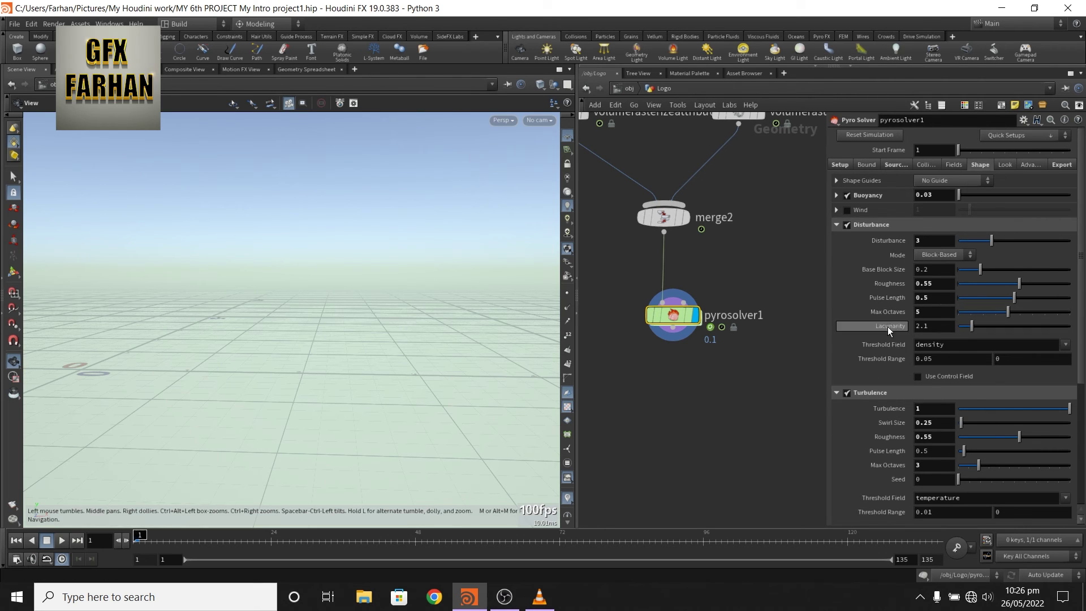
scroll(919, 331, down, 3)
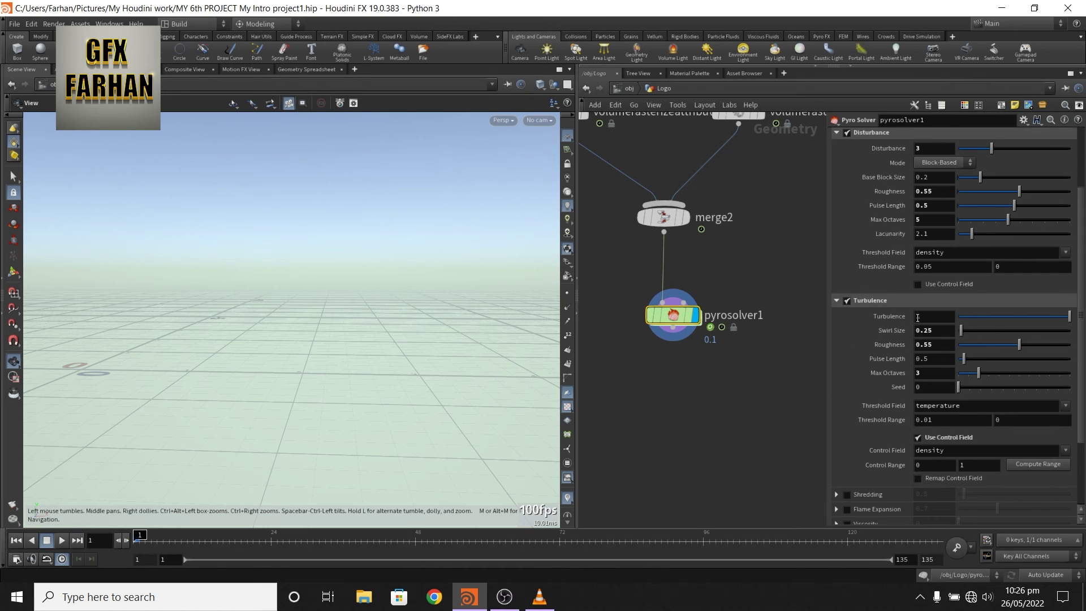
click(937, 317)
drag(1080, 331, 1085, 406)
scroll(1022, 214, up, 5)
click(1004, 164)
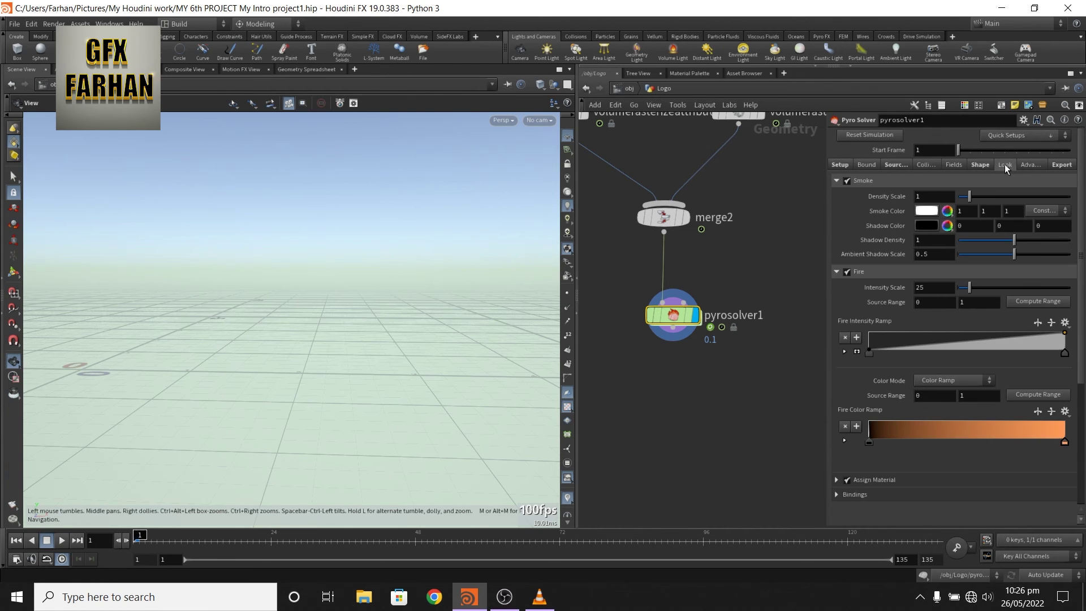
click(1027, 166)
click(1057, 165)
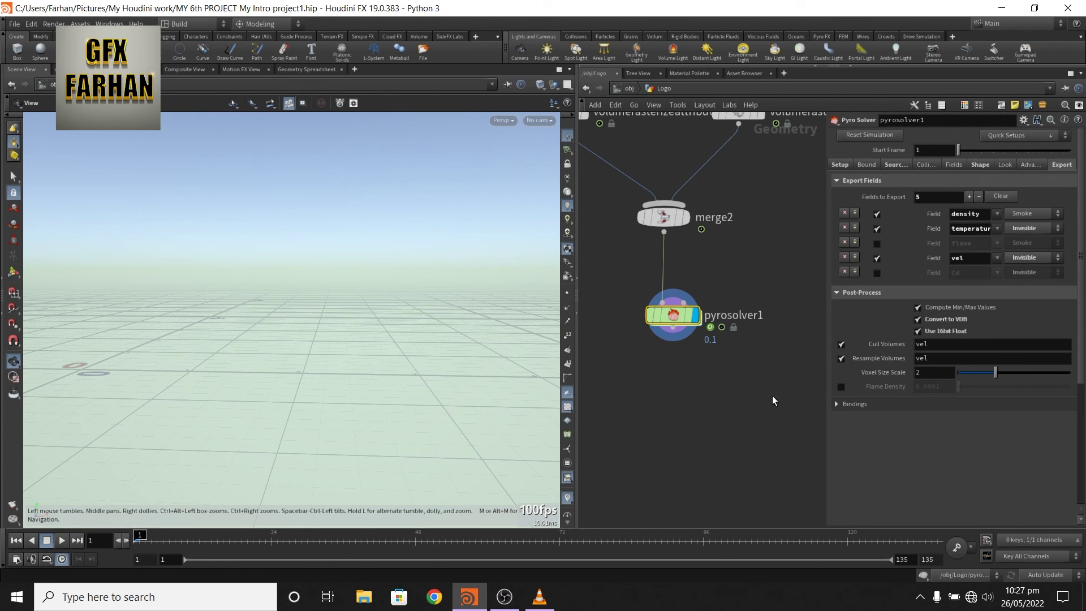
Run the pyro simulation up to frame 48 to check the smoke
click(841, 357)
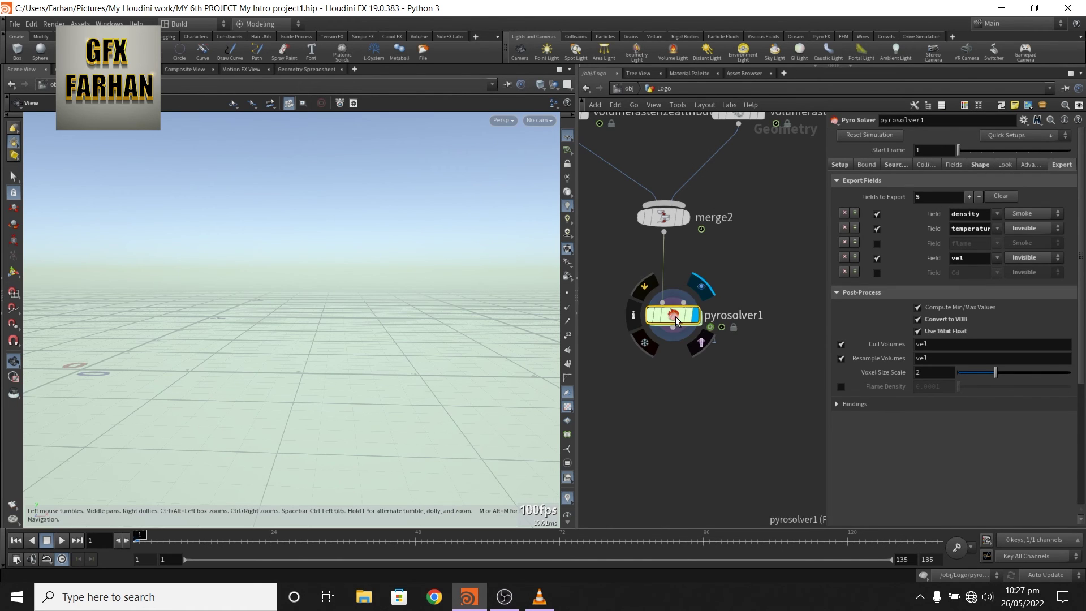
drag(139, 538, 208, 537)
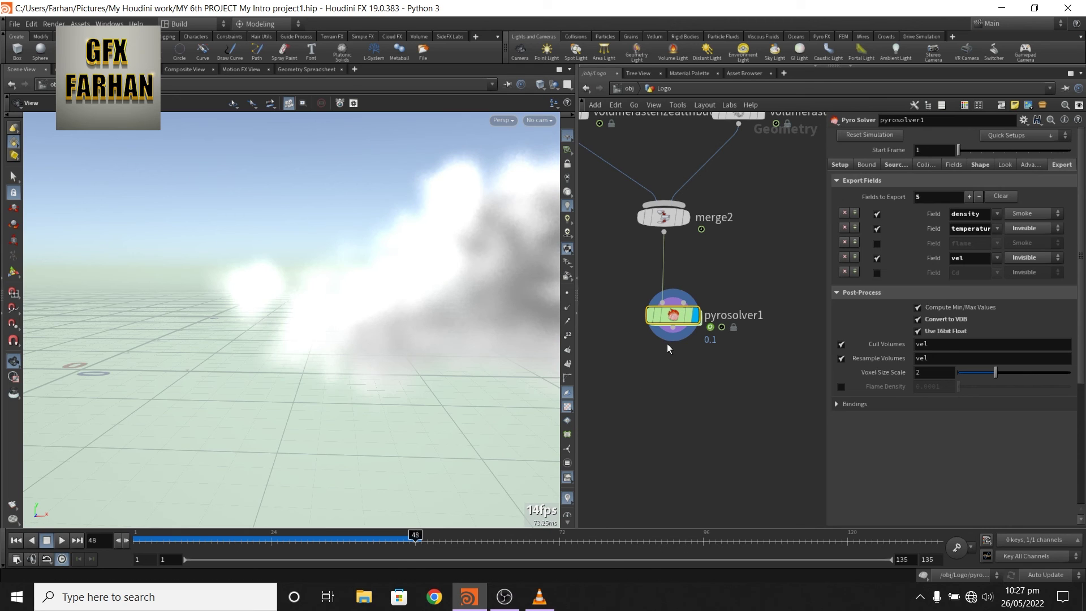
Move merge4 farther away from the pyrosource1 branch to make room in the network
middle_drag(666, 386, 738, 408)
scroll(710, 401, down, 5)
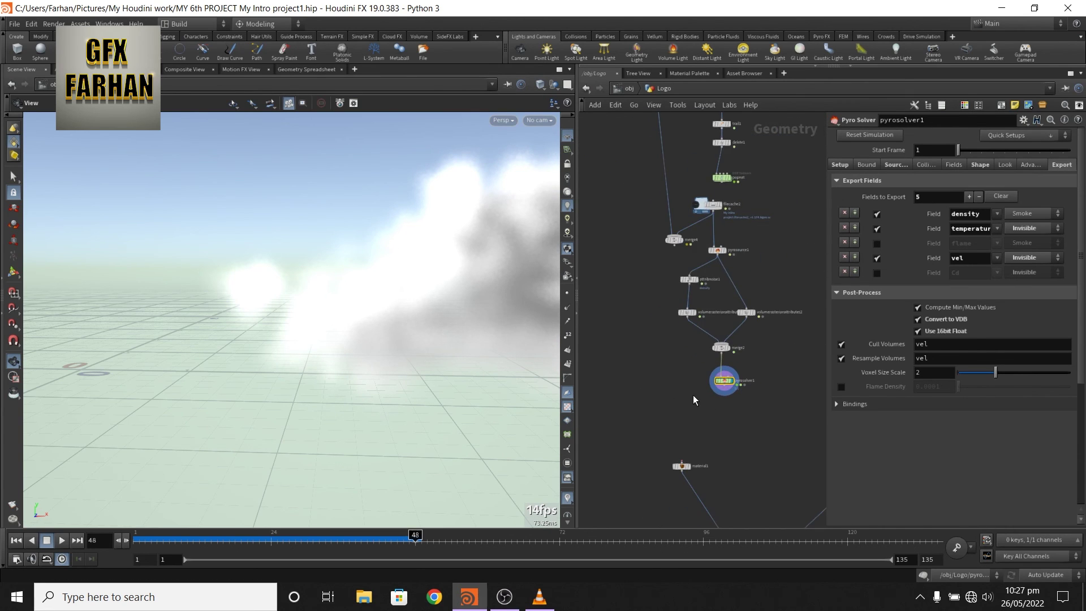
scroll(684, 392, up, 2)
scroll(679, 386, up, 2)
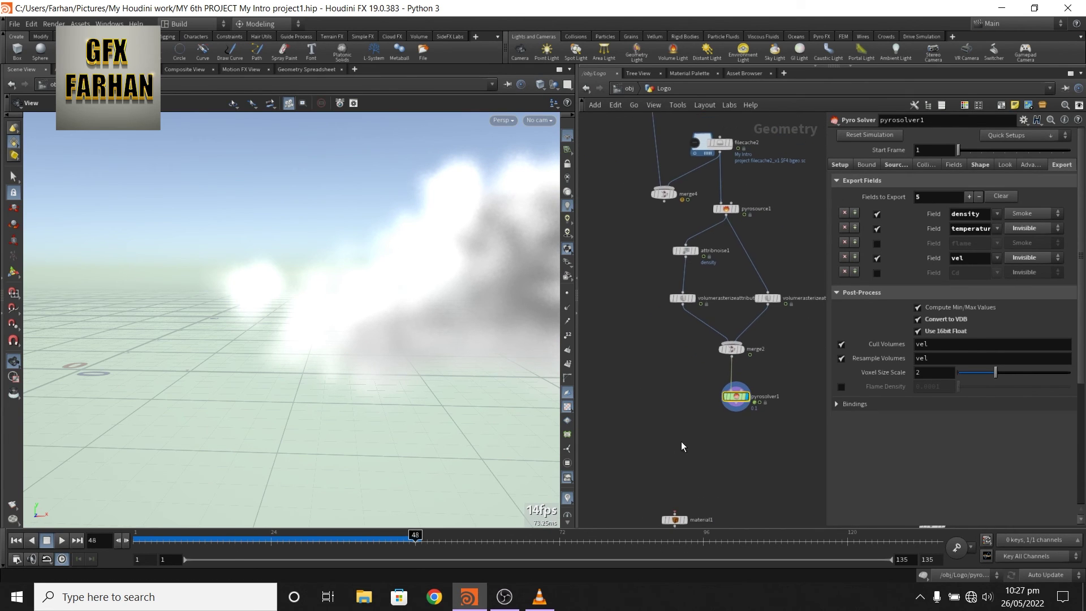
middle_drag(683, 435, 671, 473)
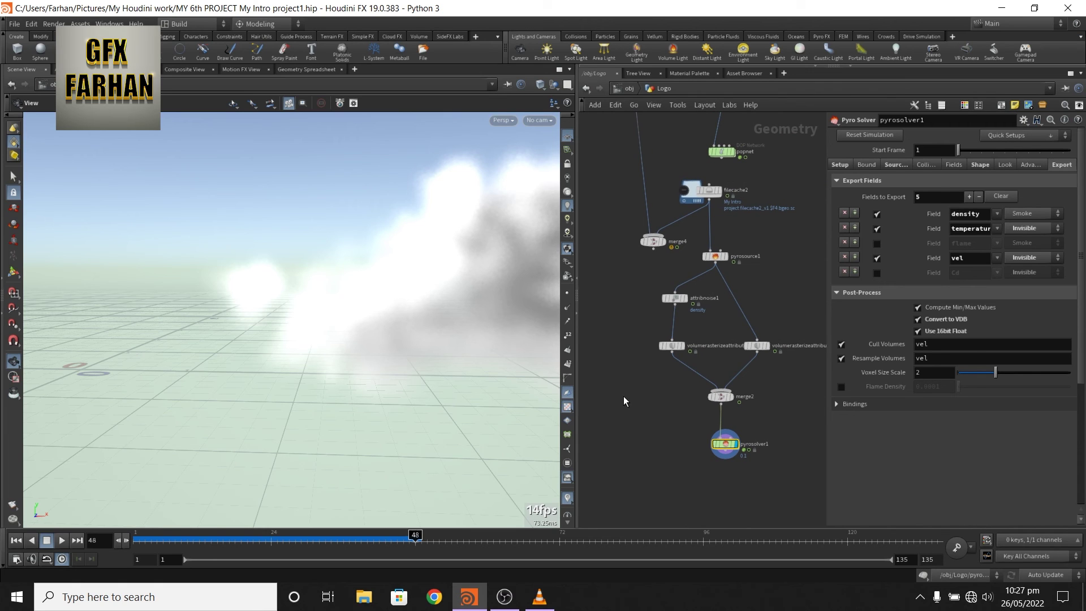
drag(653, 246, 610, 255)
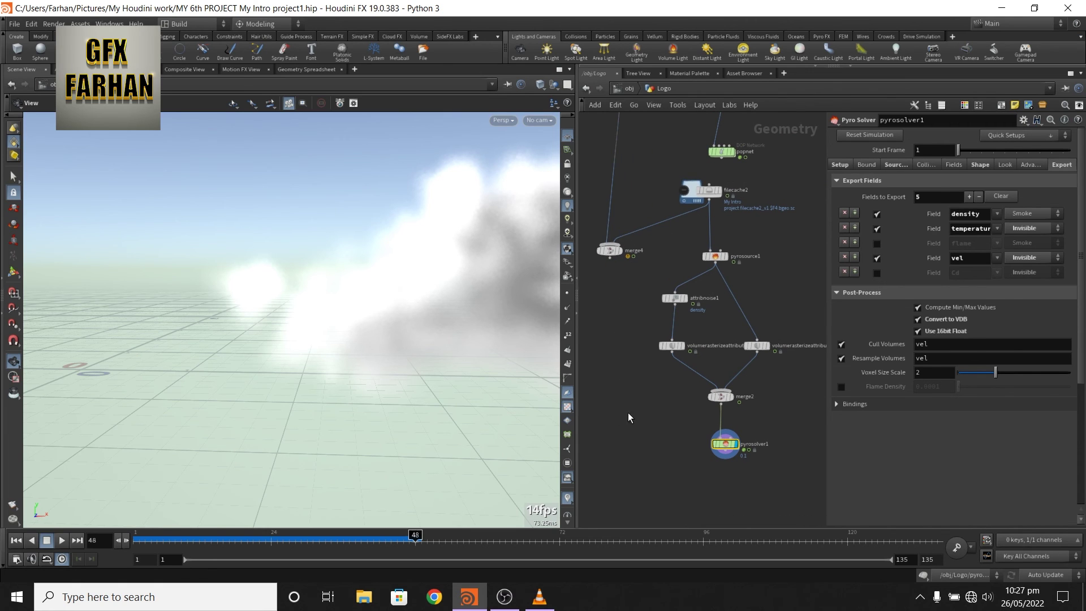
Add a Merge node below the pyro solver, connect merge4 and pyrosolver1 into it, and display its combined result
key(Tab)
text(merg)
key(Return)
click(648, 410)
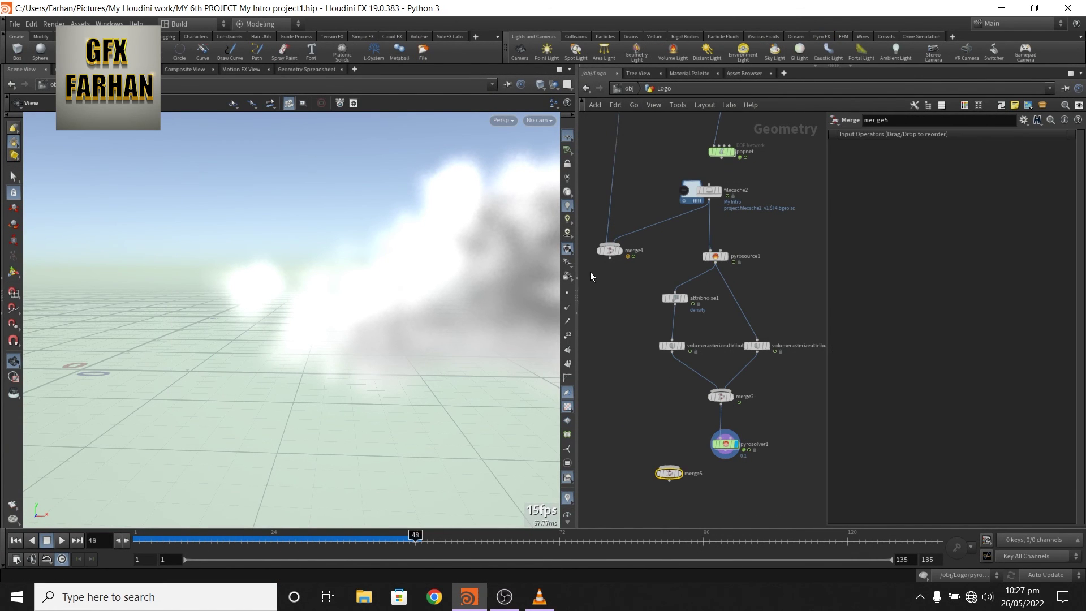
drag(610, 258, 676, 476)
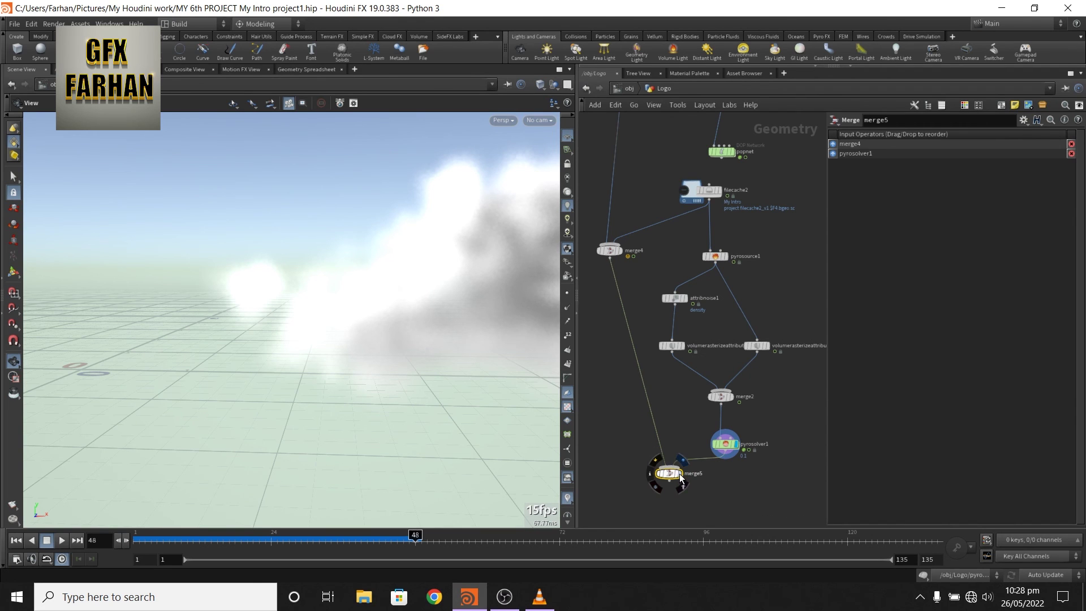
click(680, 474)
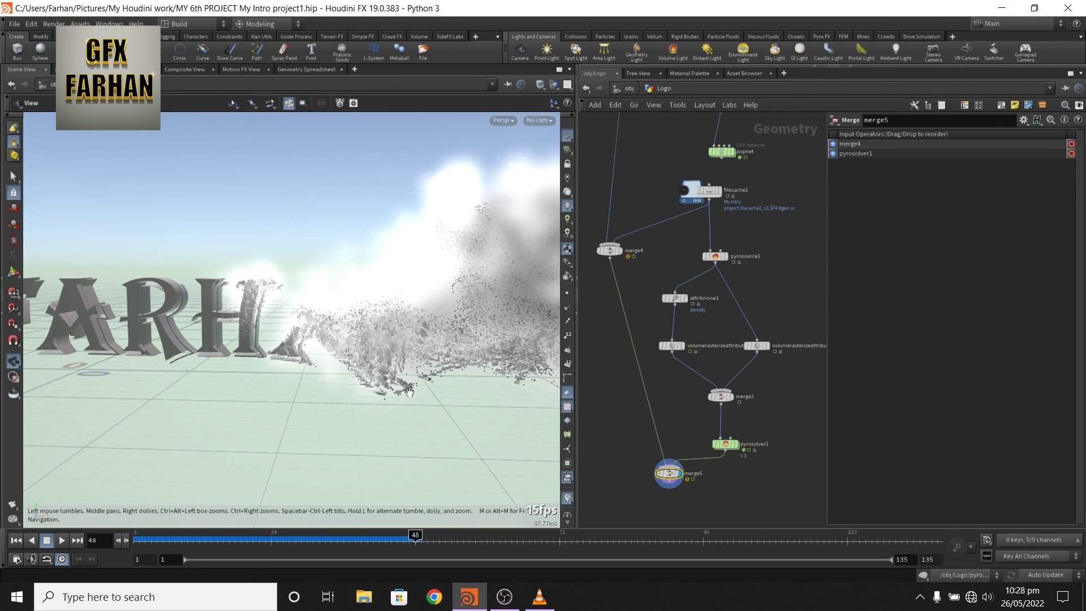
View the merged title, particles and smoke at frame 53 and inspect pyrosolver1 in the network
click(443, 531)
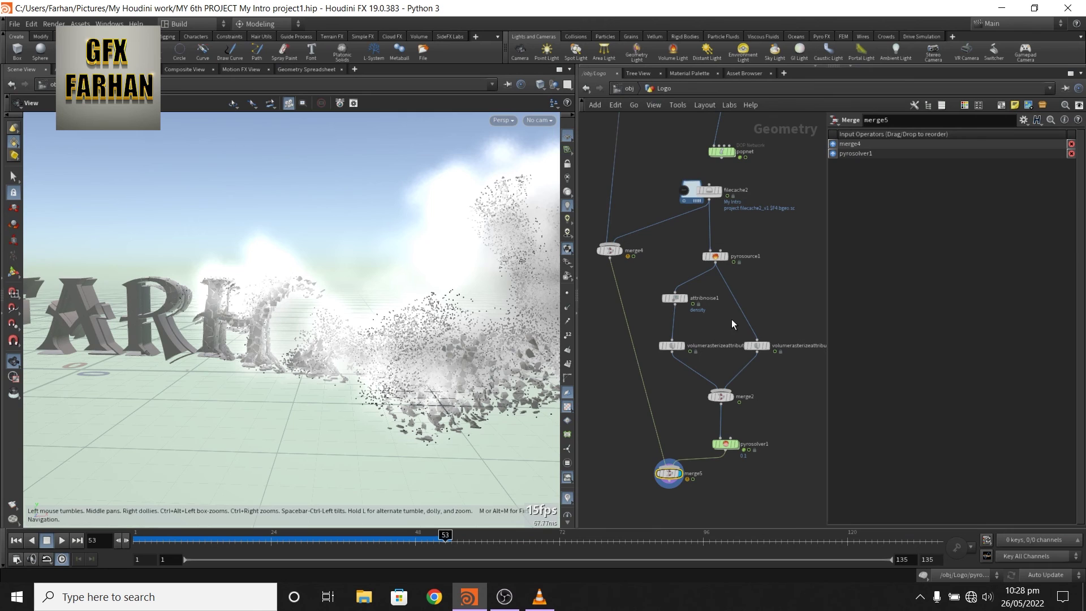
click(726, 443)
scroll(724, 456, up, 4)
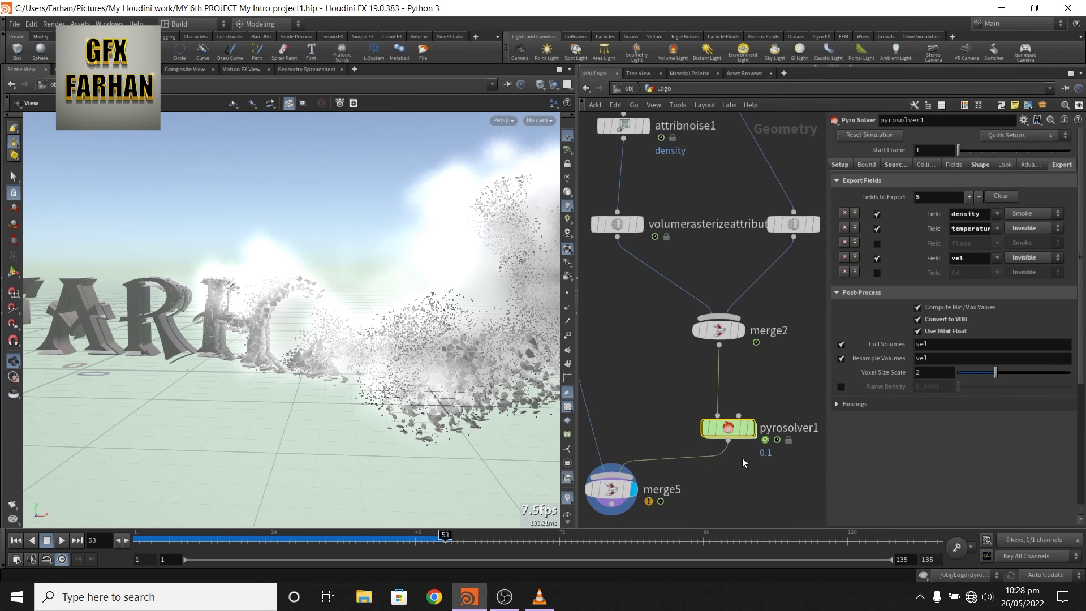
scroll(751, 484, down, 5)
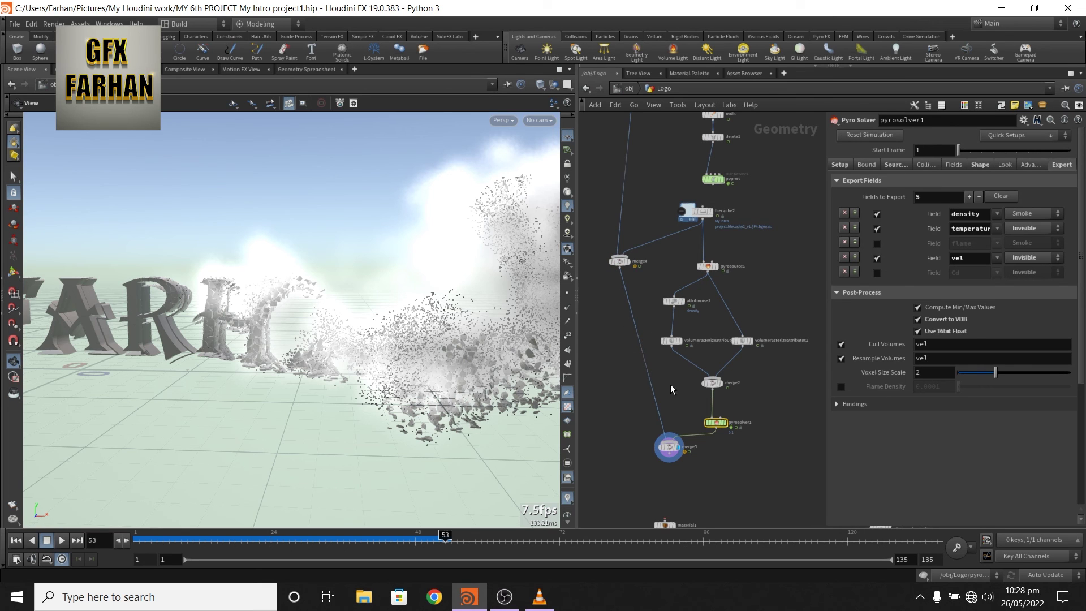
Go up to the object level and examine hlight1 and hlight2 and how the lights are arranged around the title
click(628, 89)
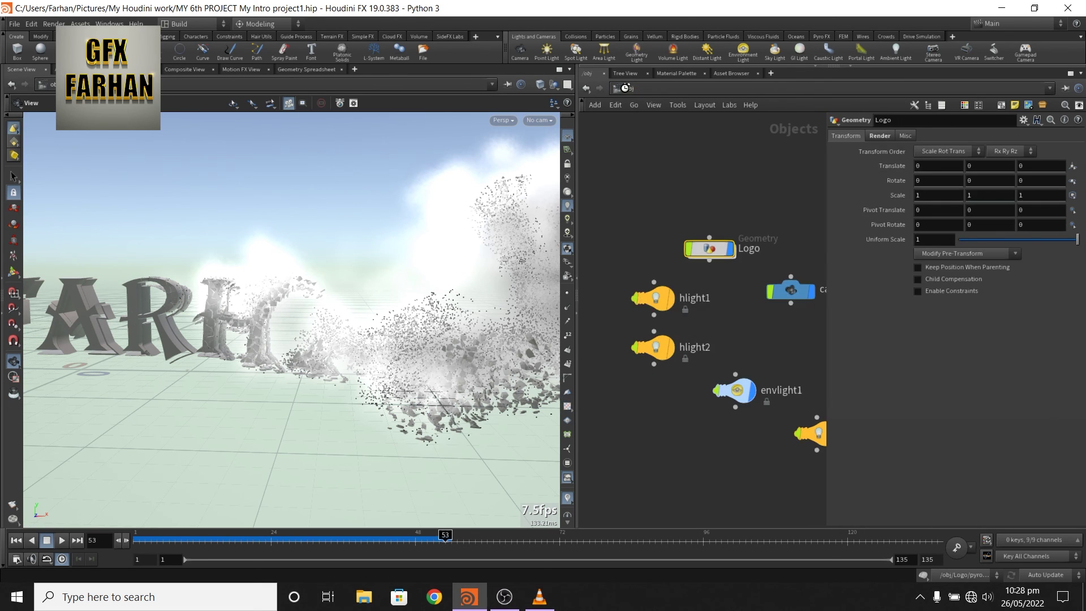
scroll(647, 325, down, 5)
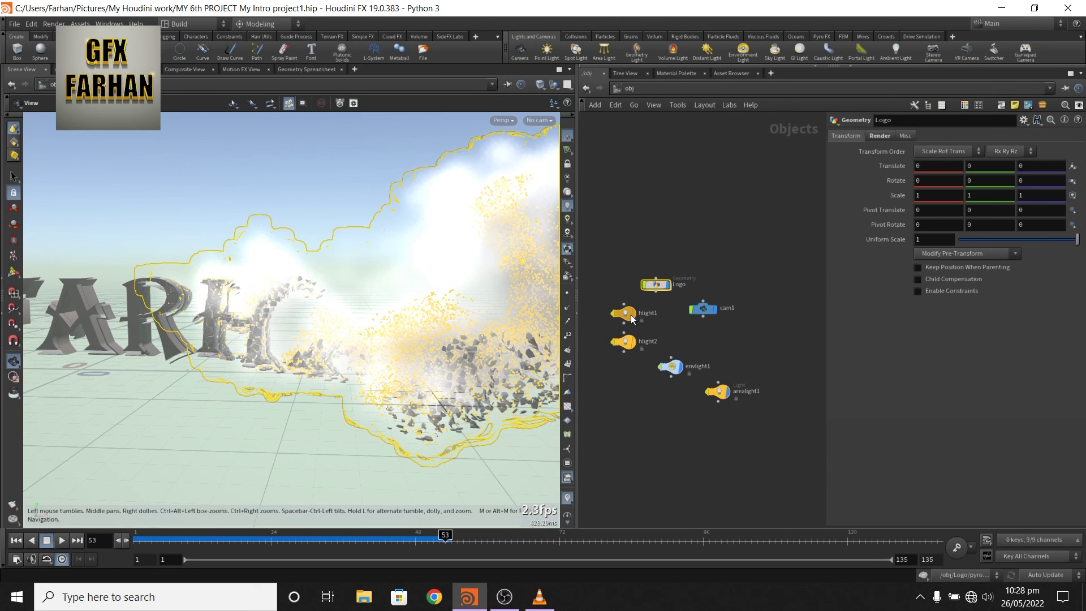
click(624, 311)
click(624, 341)
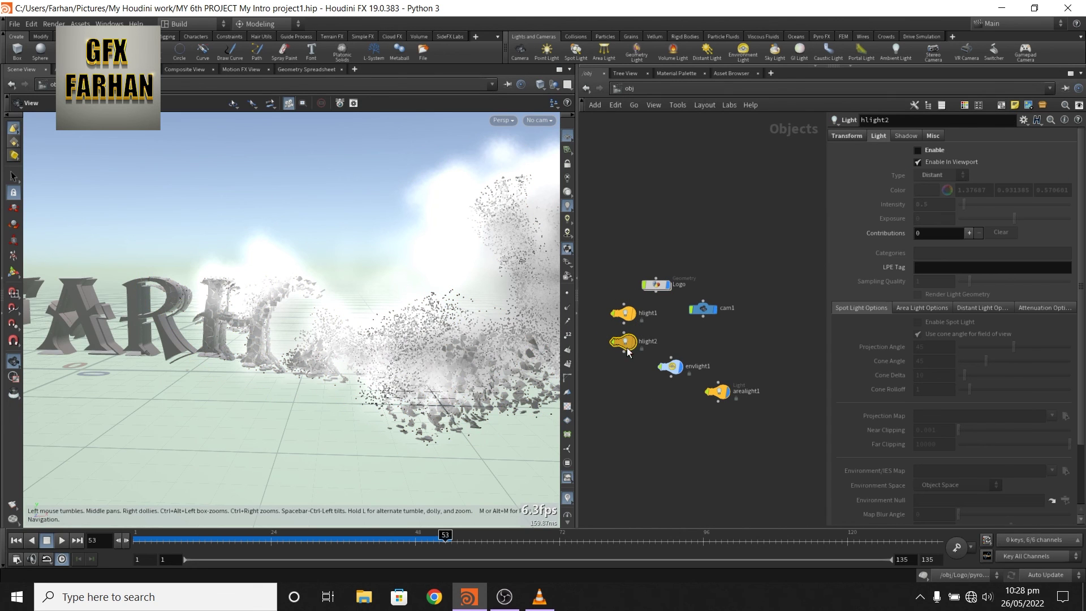
scroll(462, 298, down, 10)
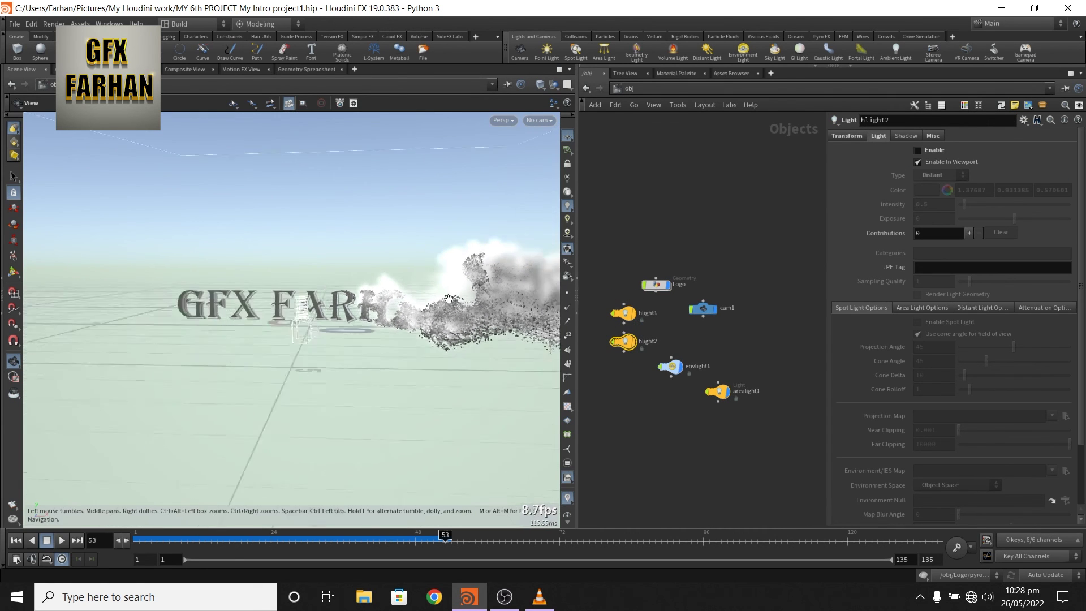
drag(438, 300, 437, 388)
drag(433, 271, 424, 252)
right_click(419, 241)
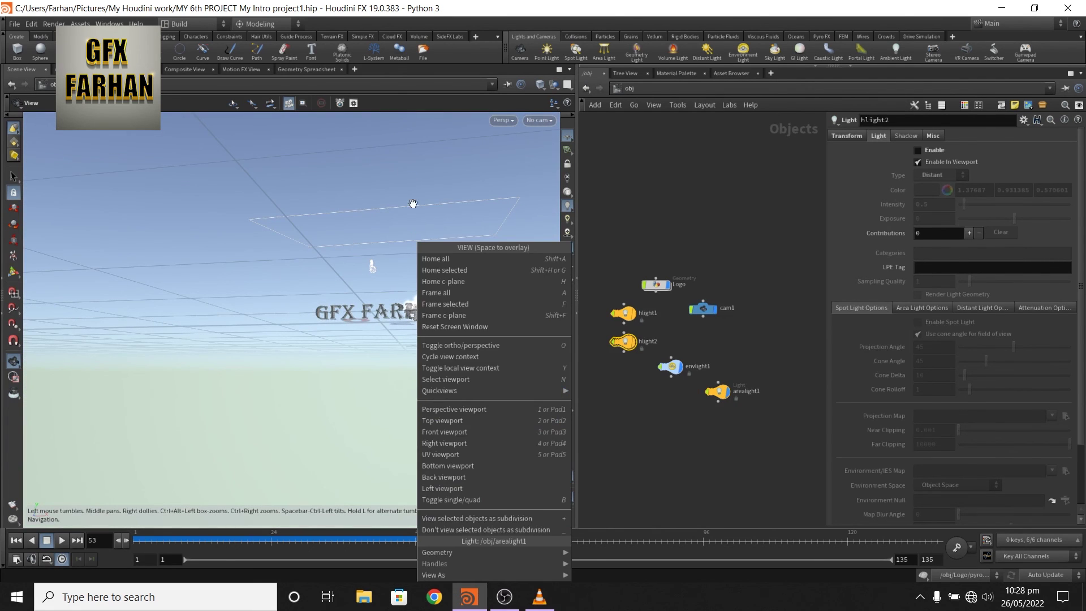
click(424, 228)
Delete the two disabled distant lights, hlight1 and hlight2, from the scene
click(624, 312)
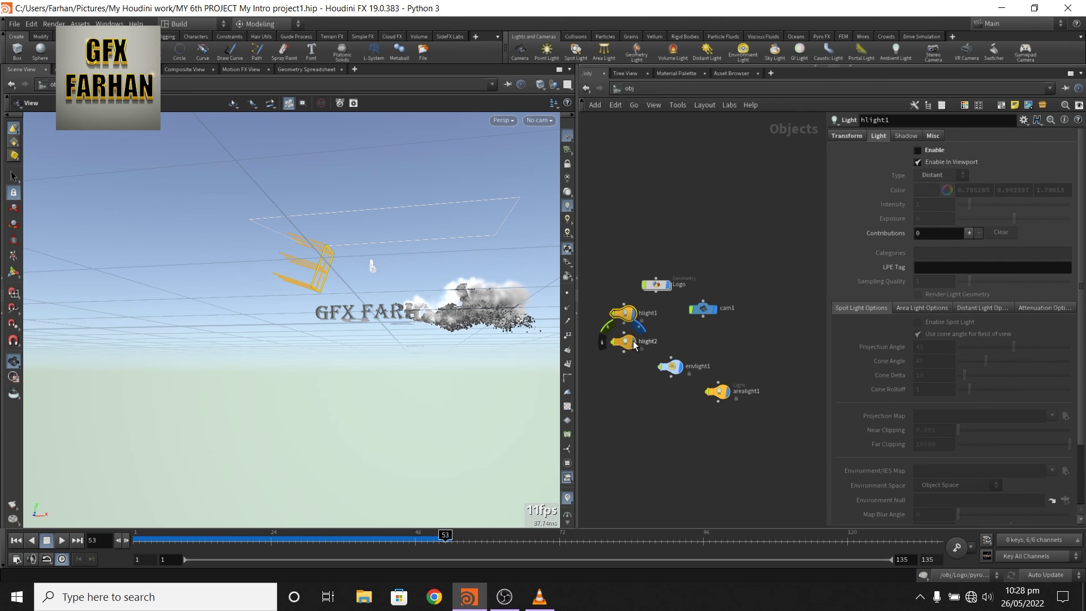
scroll(624, 314, up, 5)
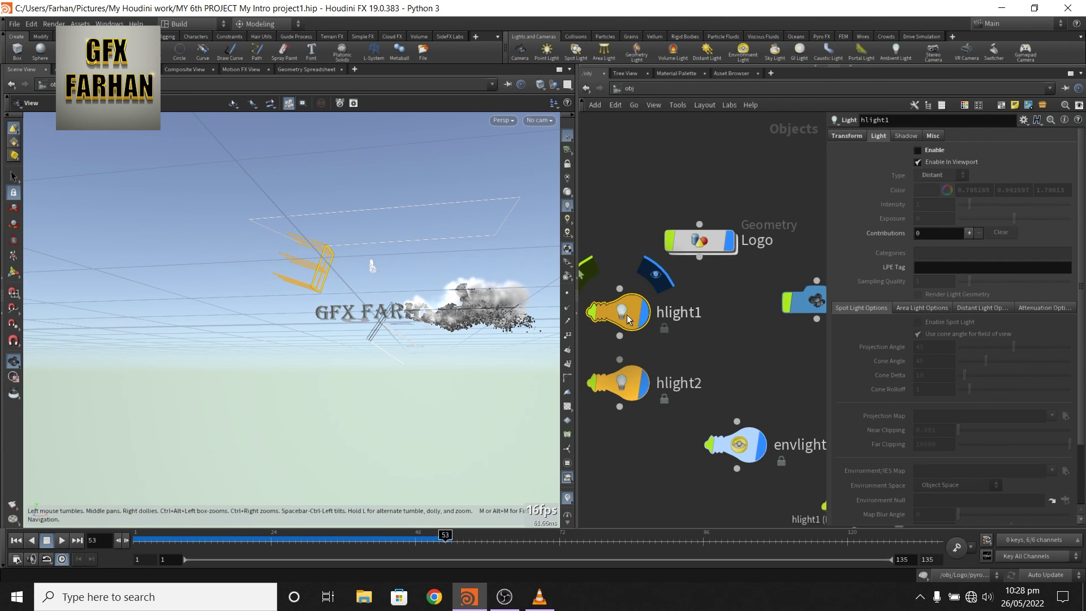
click(644, 311)
scroll(663, 352, down, 3)
drag(616, 303, 674, 424)
key(Delete)
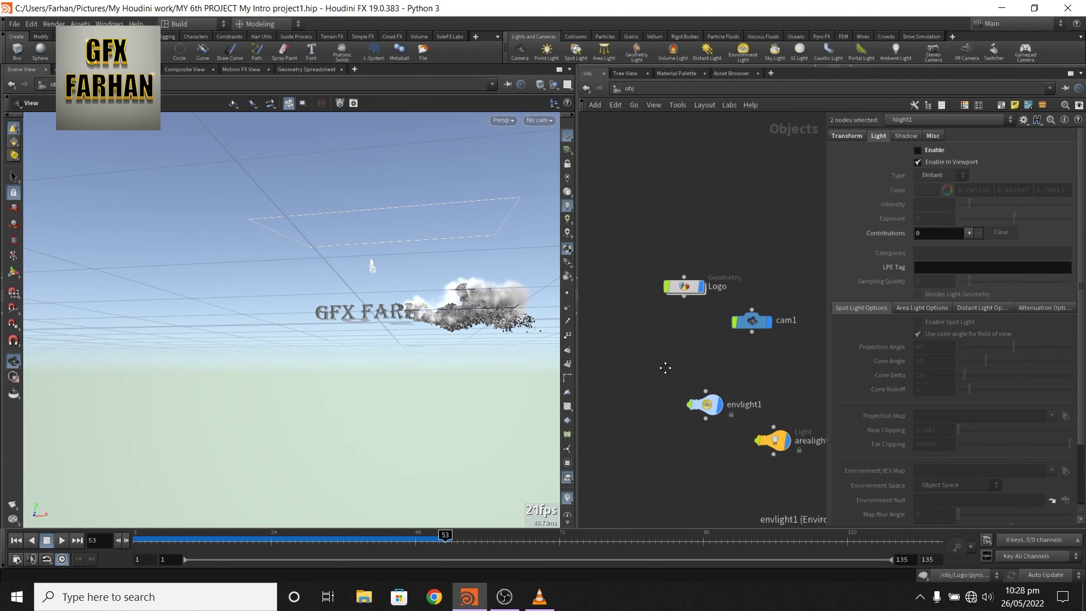
Examine the light settings of envlight1 and arealight1 and the area light's placement above the title
key(h)
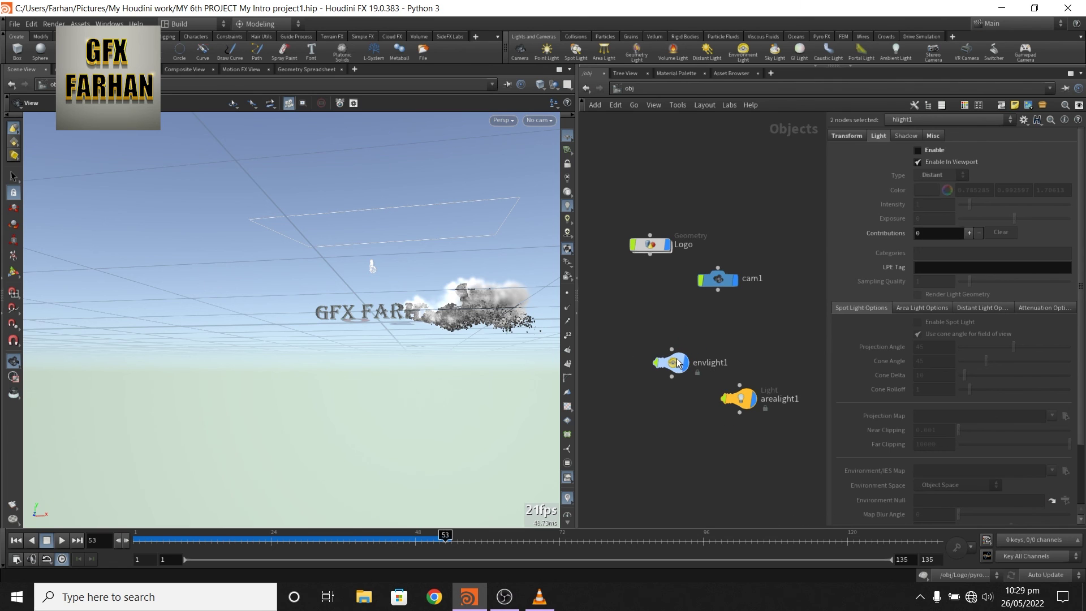
click(677, 361)
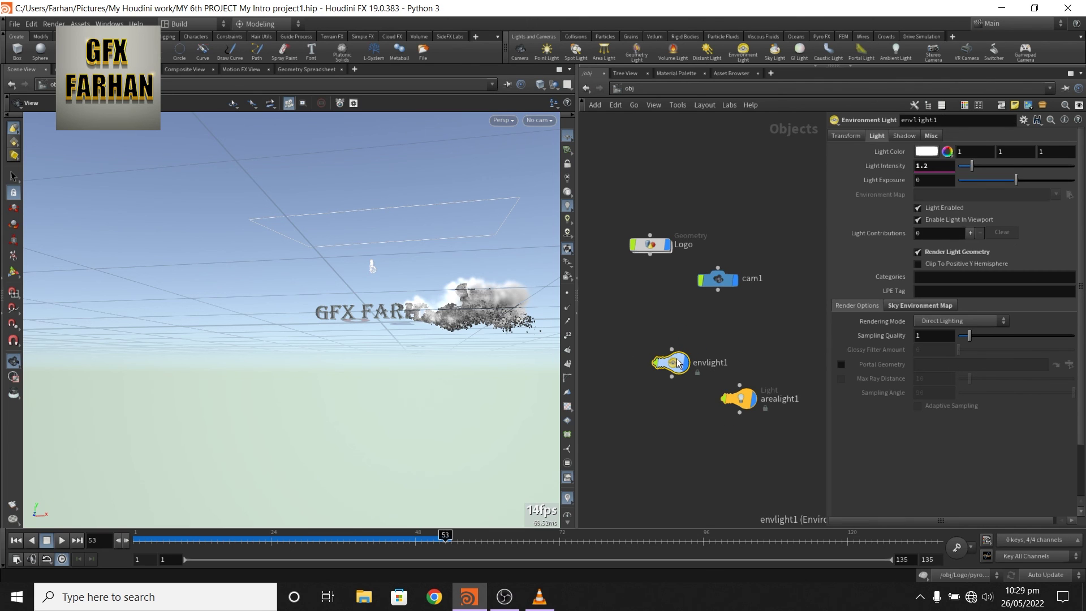
click(739, 398)
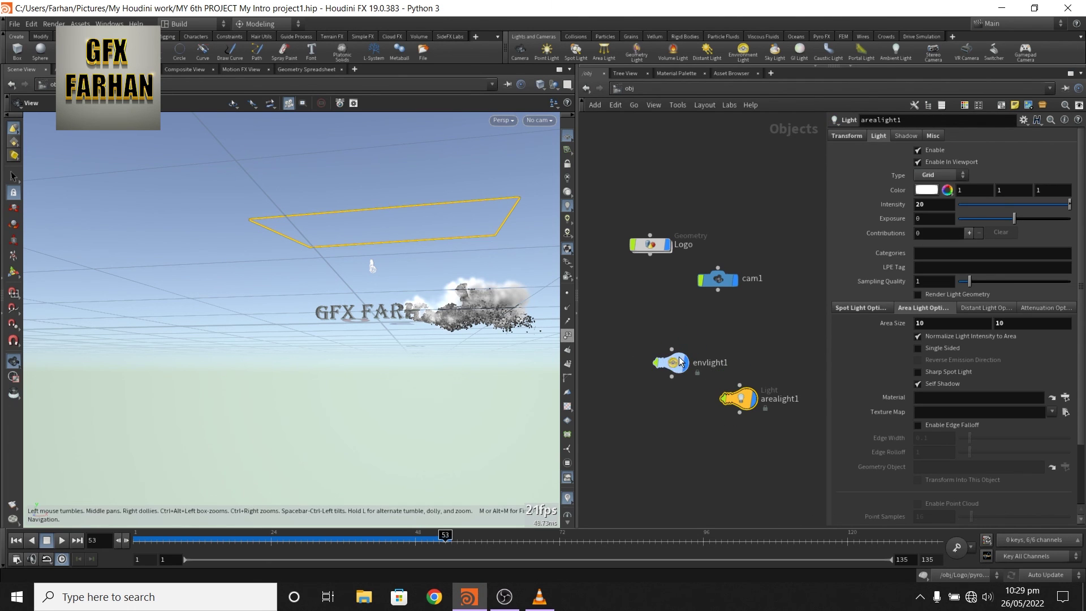
click(658, 367)
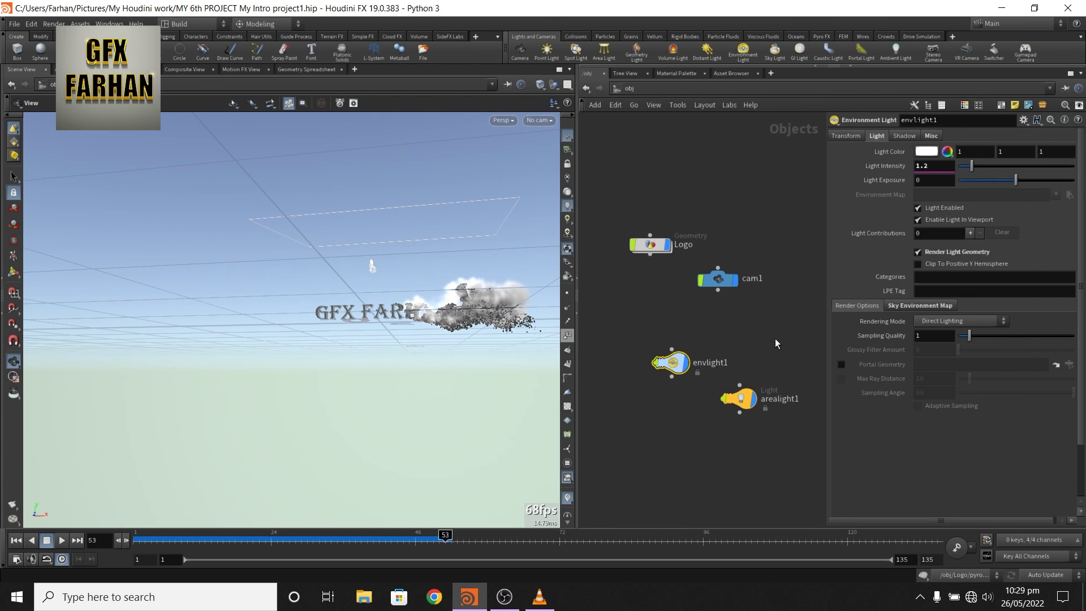
click(756, 399)
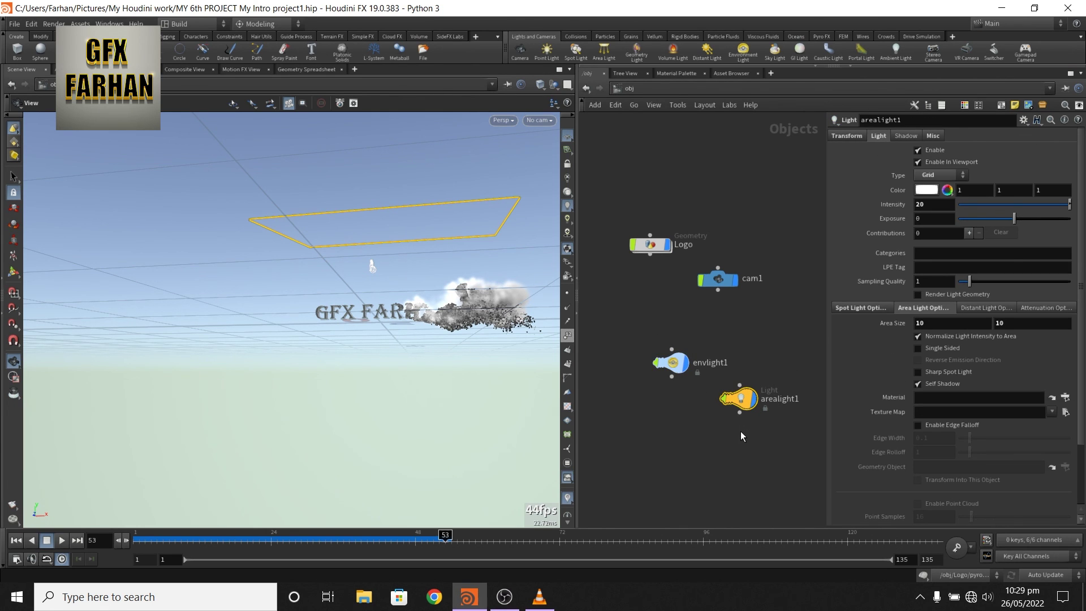
drag(328, 332, 348, 334)
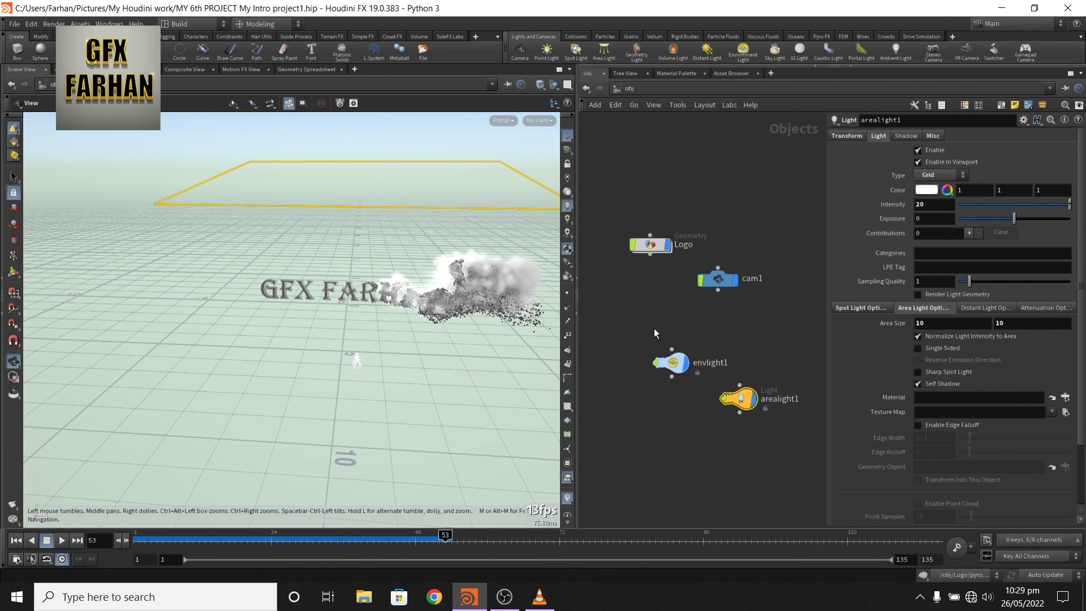
scroll(283, 329, up, 3)
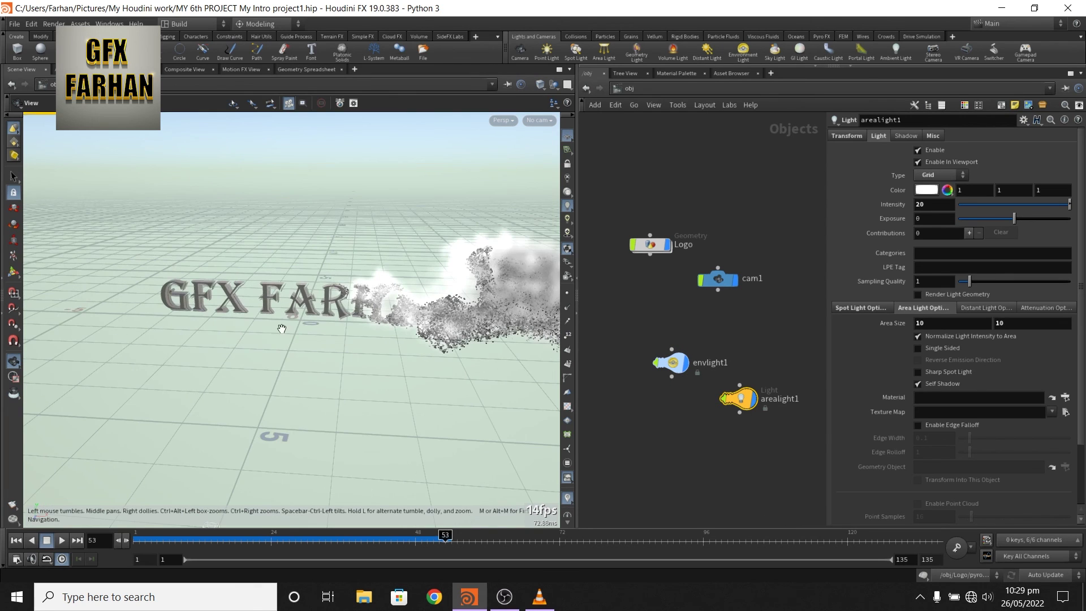